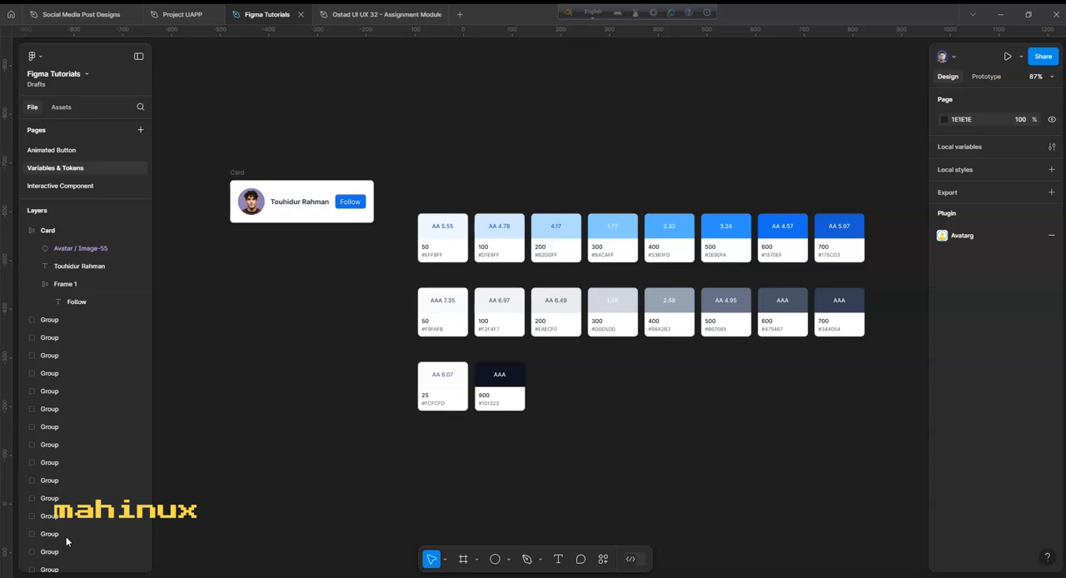
- Move the Card frame slightly down and to the right on the canvas and deselect it
{"action": "mouse_move", "coordinate": [240, 173]}
{"action": "left_mouse_down"}
{"action": "mouse_move", "coordinate": [269, 150]}
{"action": "mouse_move", "coordinate": [266, 182]}
{"action": "mouse_move", "coordinate": [247, 191]}
{"action": "left_mouse_up"}
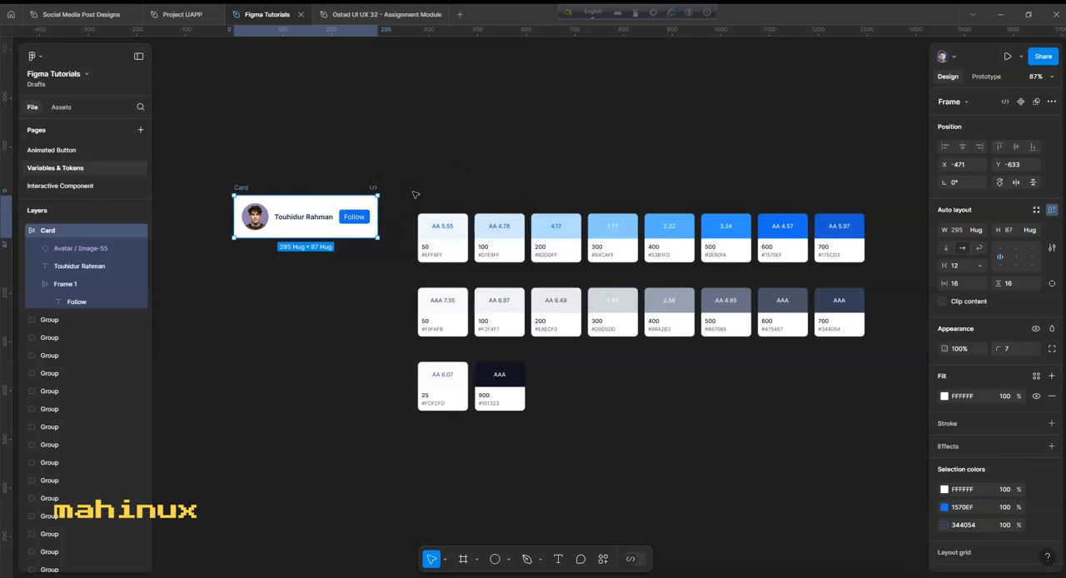
{"action": "left_click", "coordinate": [805, 153]}
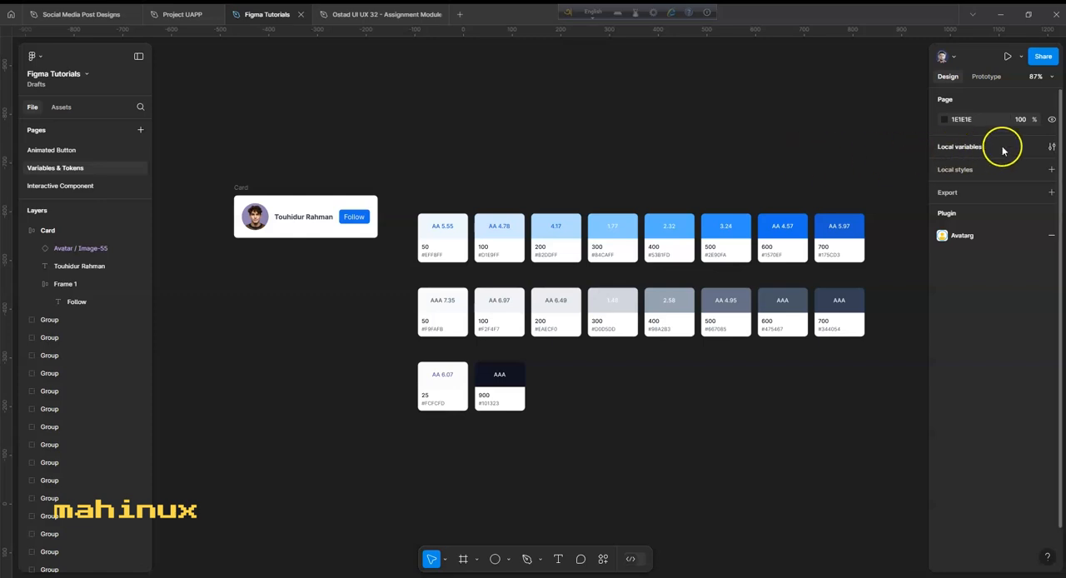
- Create a local color variable named Blue - 50 with the value EFF8FF, matching the blue 50 swatch
{"action": "left_click", "coordinate": [1053, 148]}
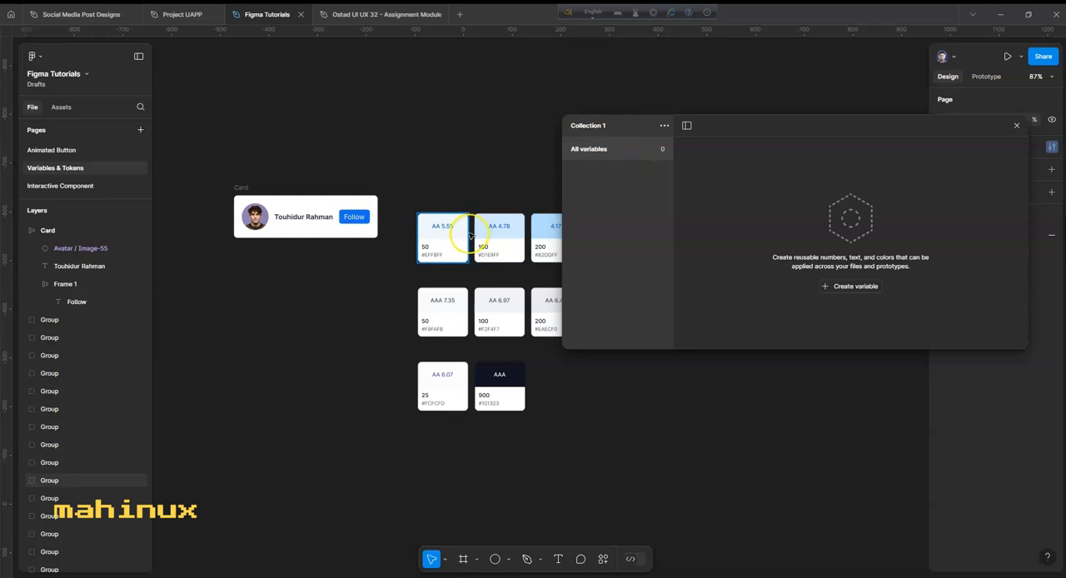
{"action": "left_click", "coordinate": [853, 286]}
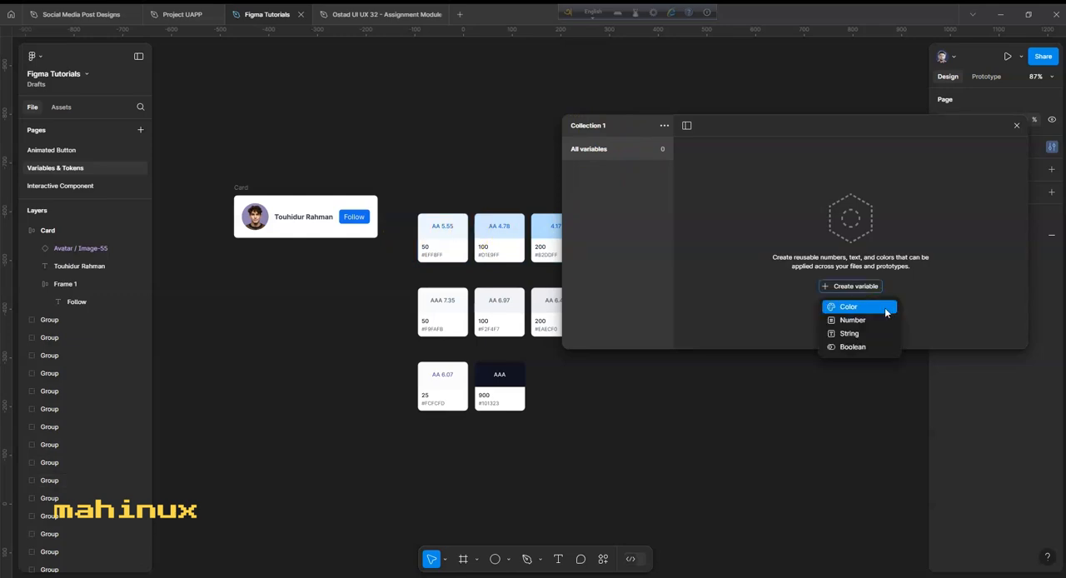
{"action": "left_click", "coordinate": [850, 287]}
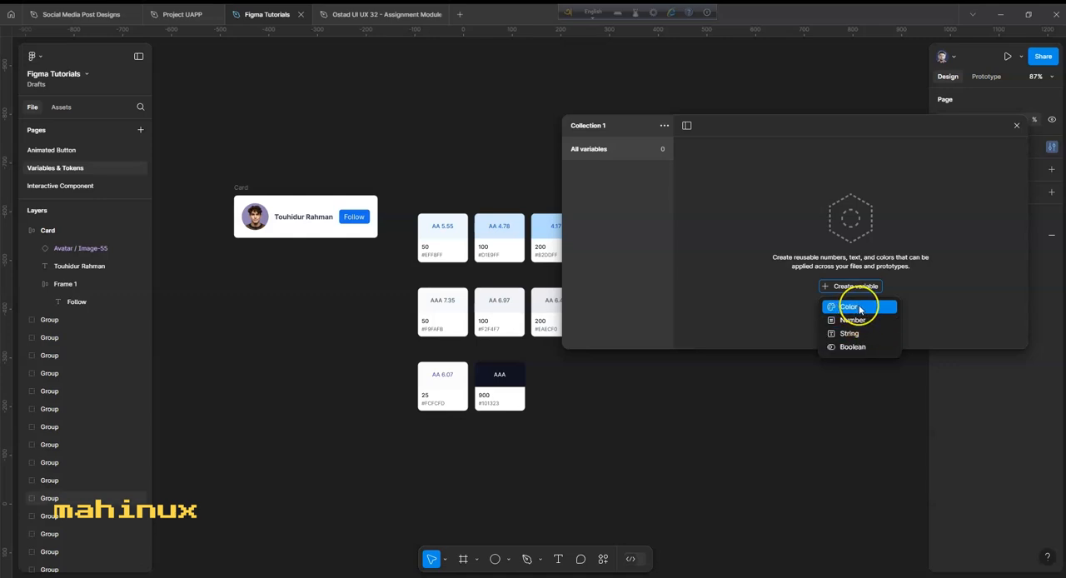
{"action": "left_click", "coordinate": [858, 308]}
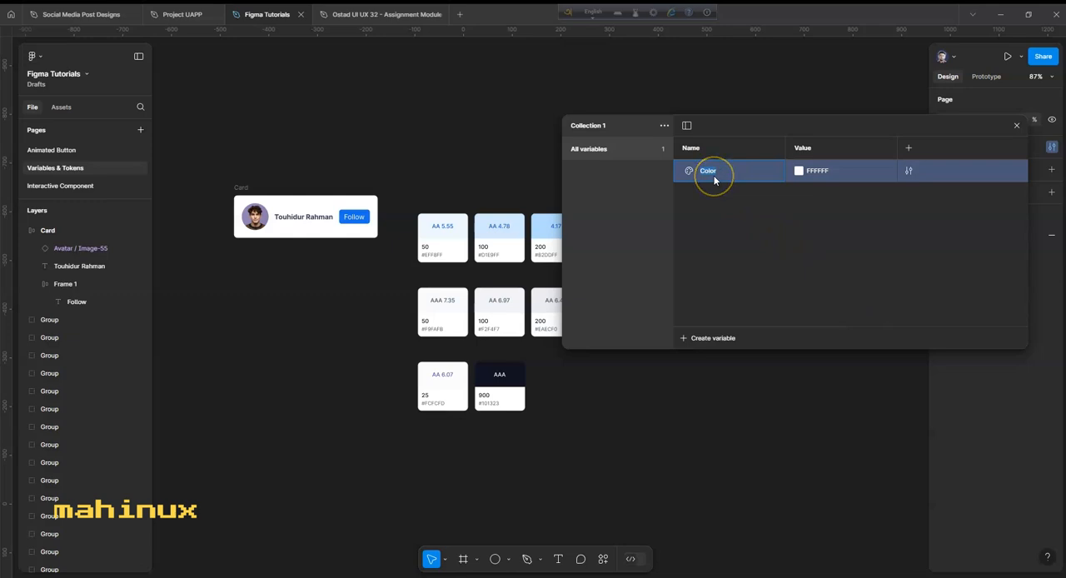
{"action": "type", "text": "Blue - 50"}
{"action": "left_click_drag", "start_coordinate": [738, 124], "coordinate": [850, 121]}
{"action": "left_click", "coordinate": [919, 170]}
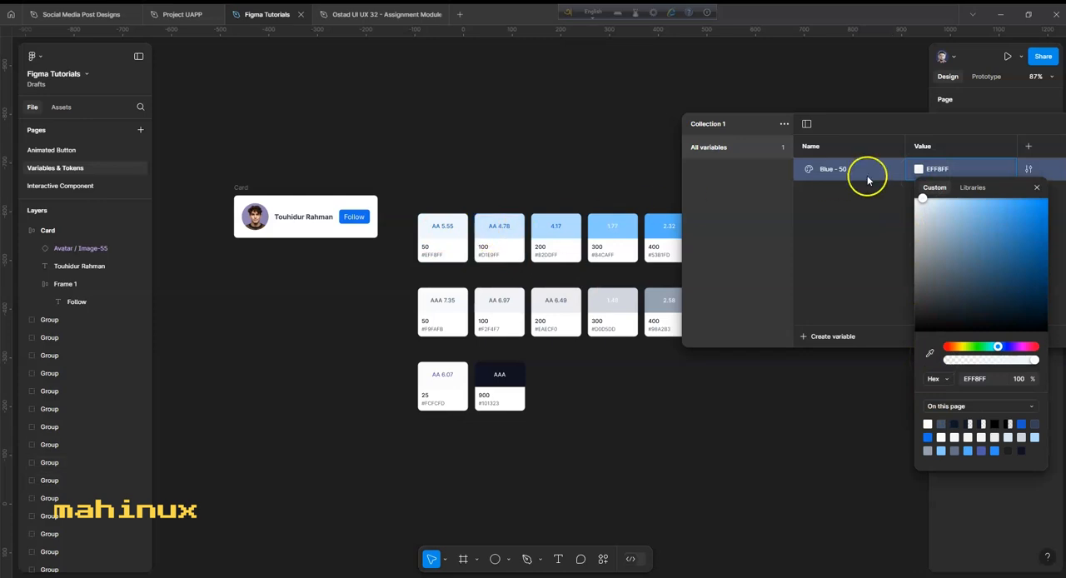
{"action": "left_click", "coordinate": [940, 171]}
- Create a color variable named Blue - 100 with the value D1E9FF sampled from the blue 100 swatch
{"action": "left_click_drag", "start_coordinate": [731, 124], "coordinate": [708, 349]}
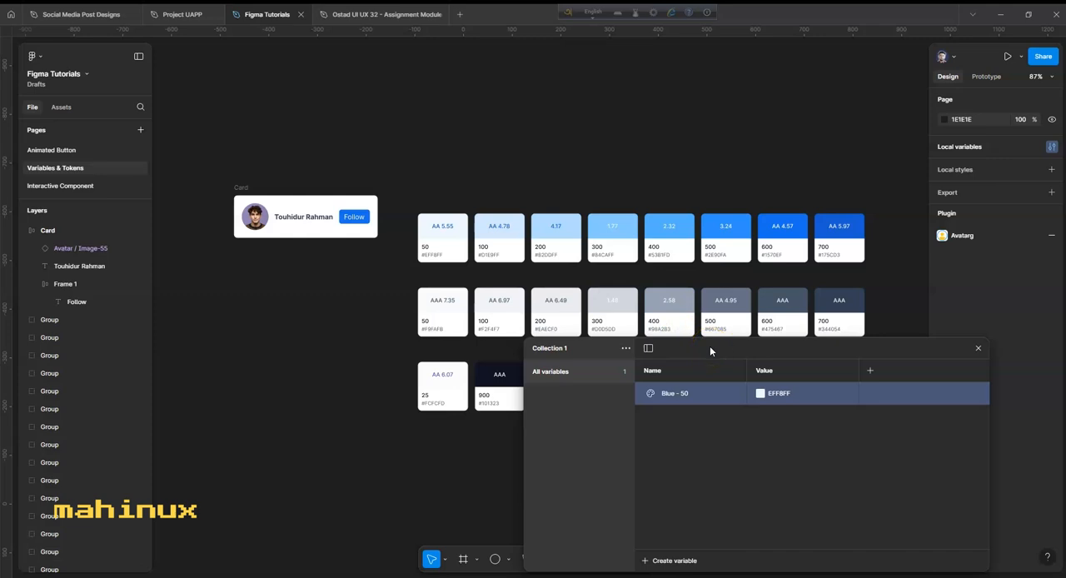
{"action": "left_click_drag", "start_coordinate": [709, 348], "coordinate": [763, 243]}
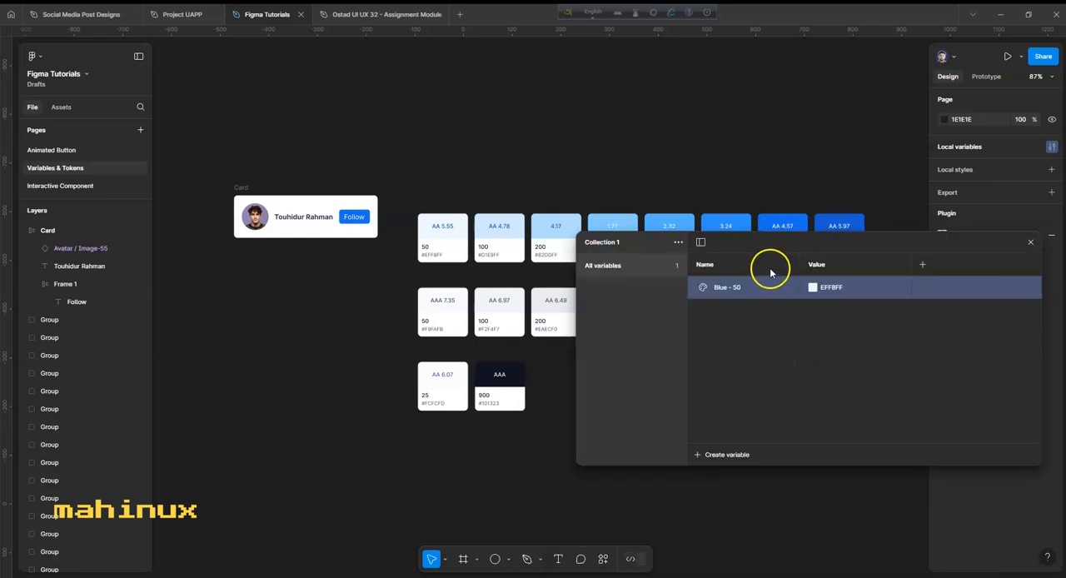
{"action": "left_click", "coordinate": [711, 455]}
{"action": "left_click", "coordinate": [719, 475]}
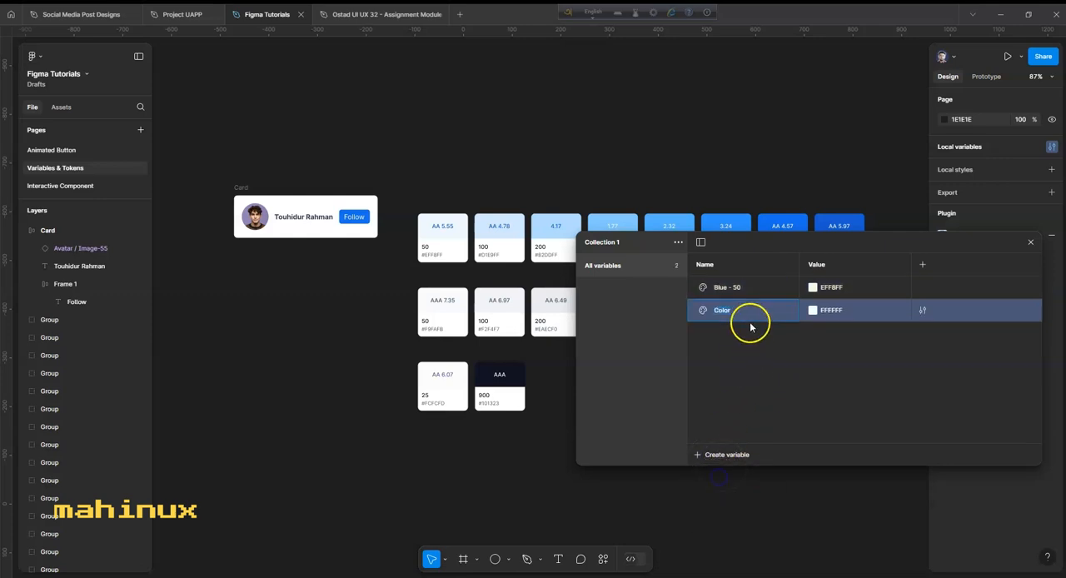
{"action": "type", "text": "Blue - 100"}
{"action": "left_click", "coordinate": [811, 311]}
{"action": "left_click", "coordinate": [827, 455]}
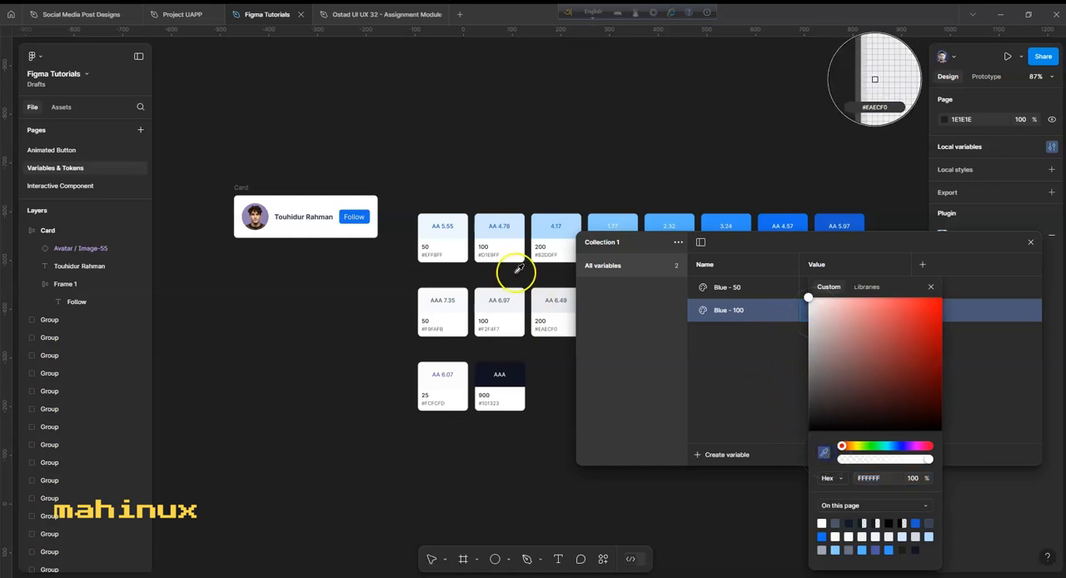
{"action": "left_click", "coordinate": [487, 224]}
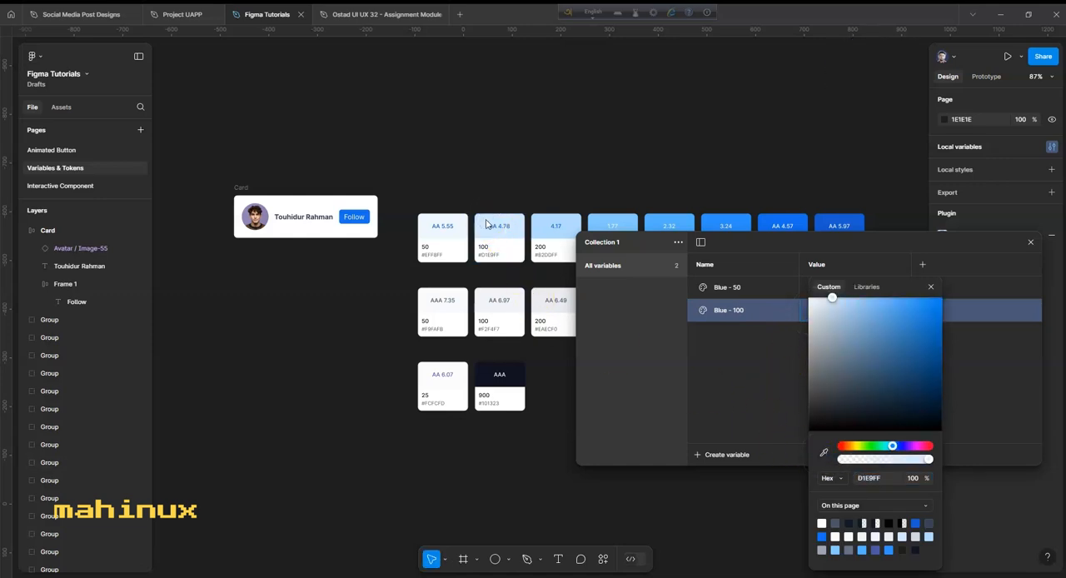
{"action": "left_click", "coordinate": [931, 287]}
- Duplicate the Blue - 100 variable and its copies to get six additional blue variables
{"action": "left_click", "coordinate": [722, 456]}
{"action": "left_click", "coordinate": [805, 354]}
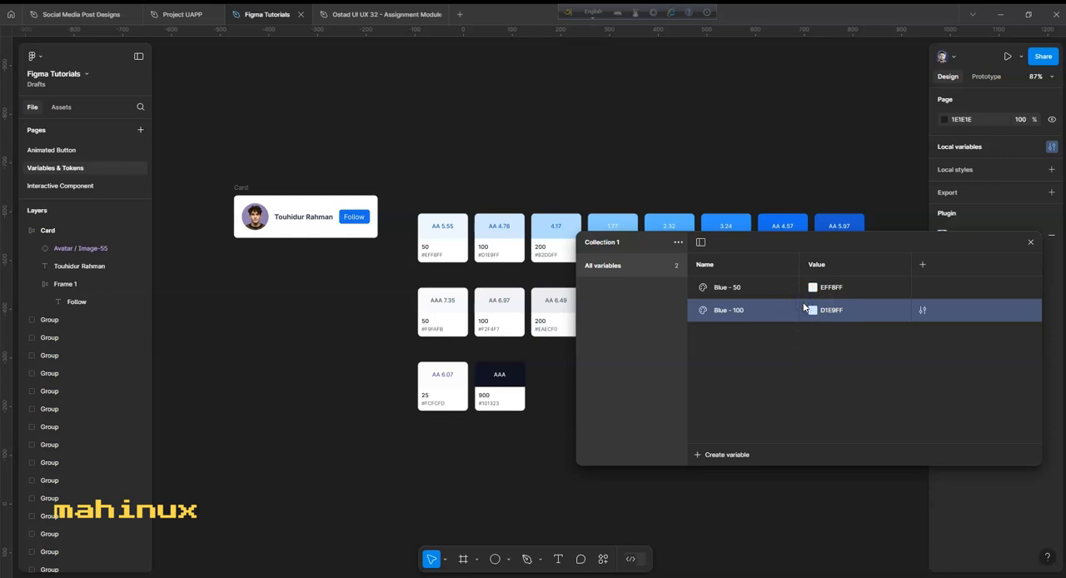
{"action": "left_click", "coordinate": [810, 309]}
{"action": "key", "text": "ctrl+d"}
{"action": "left_click", "coordinate": [805, 331]}
{"action": "key", "text": "ctrl+d"}
{"action": "left_click", "coordinate": [807, 354]}
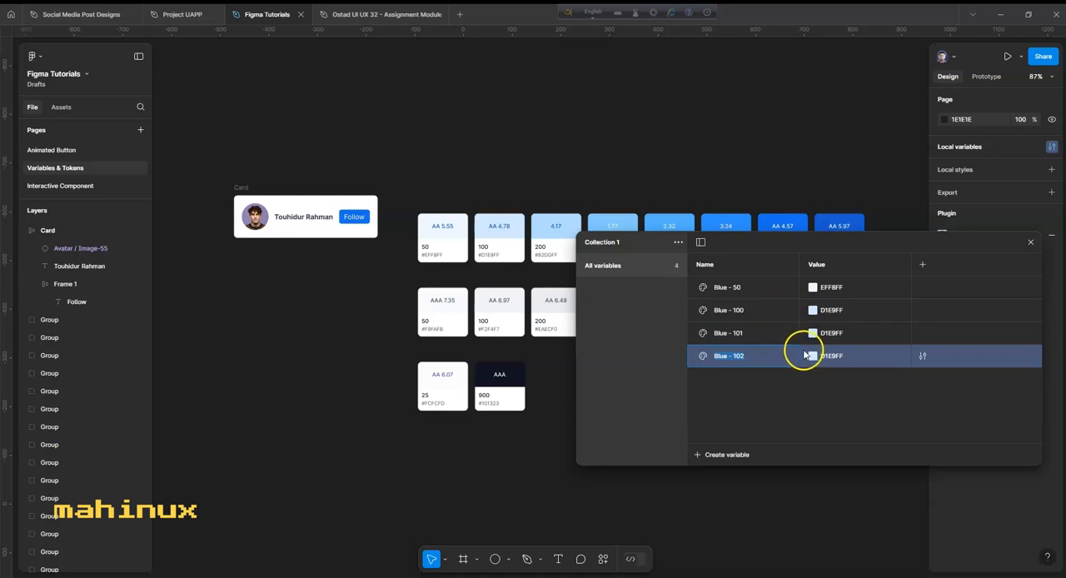
{"action": "key", "text": "ctrl+d"}
{"action": "left_click", "coordinate": [807, 355]}
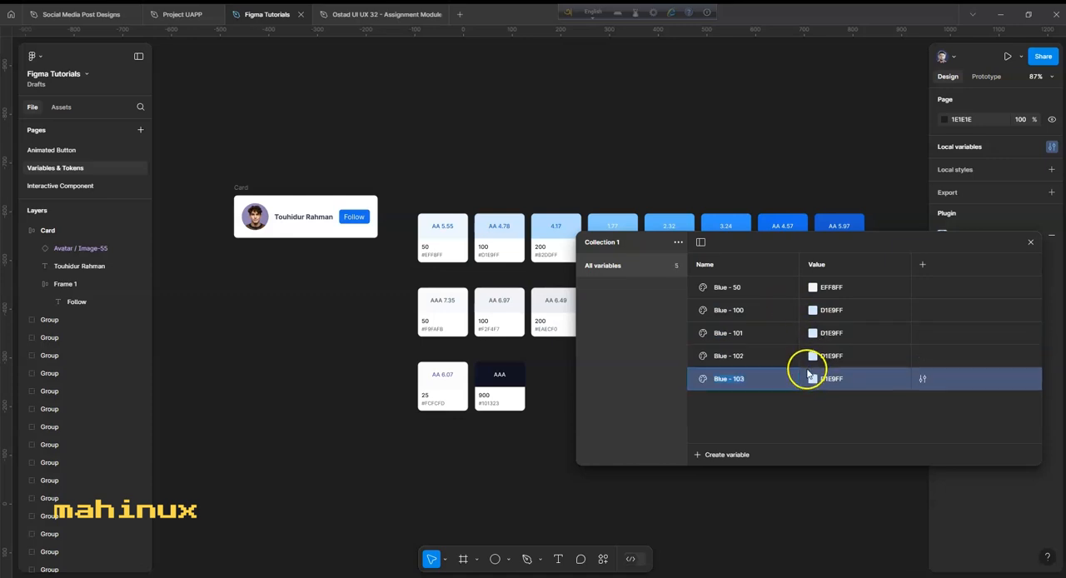
{"action": "key", "text": "ctrl+d"}
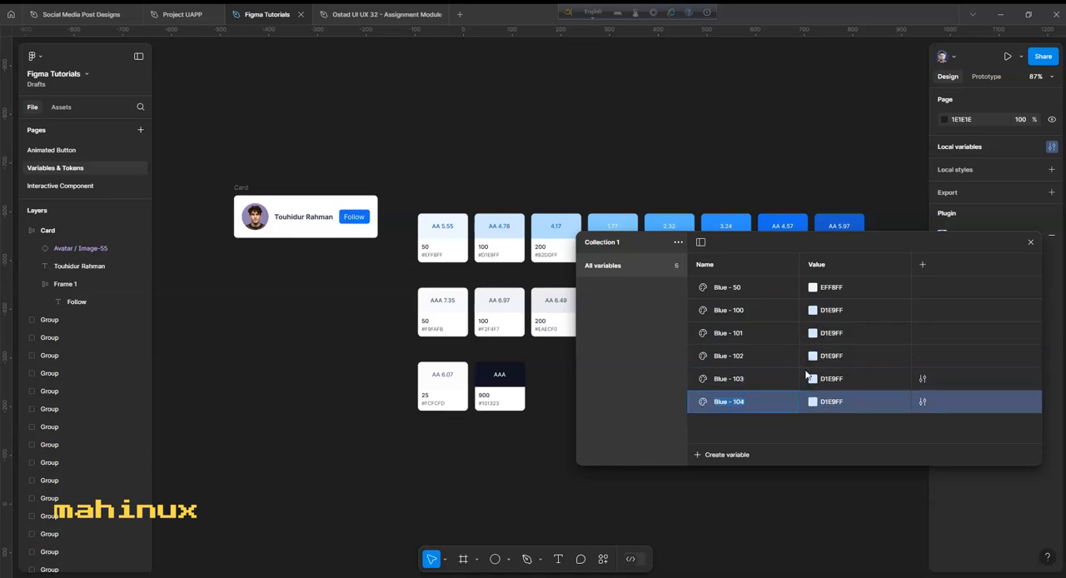
{"action": "left_click", "coordinate": [804, 388]}
{"action": "key", "text": "ctrl+d"}
{"action": "left_click", "coordinate": [804, 419]}
{"action": "key", "text": "ctrl+d"}
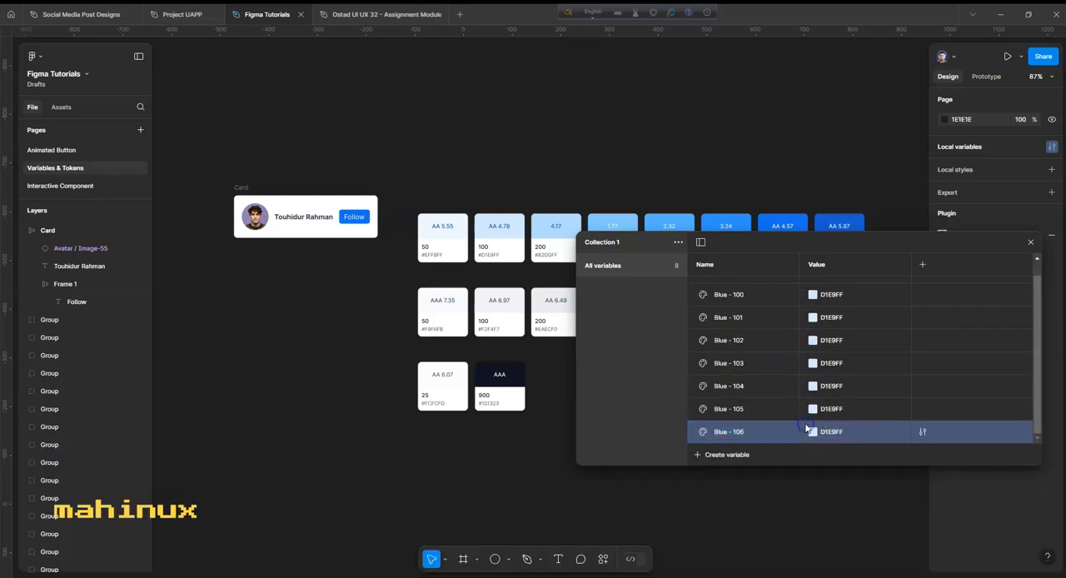
{"action": "key", "text": "ctrl+d"}
- Rename the first three copied blue variables to Blue - 200, Blue - 300 and Blue - 400
{"action": "scroll", "coordinate": [739, 325], "scroll_direction": "up", "scroll_amount": 3}
{"action": "double_click", "coordinate": [744, 335]}
{"action": "type", "text": "200"}
{"action": "double_click", "coordinate": [745, 357]}
{"action": "type", "text": "300"}
{"action": "double_click", "coordinate": [745, 379]}
{"action": "key", "text": "BackSpace"}
{"action": "key", "text": "BackSpace"}
{"action": "key", "text": "BackSpace"}
{"action": "type", "text": "400"}
- Rename the remaining copied blue variables to Blue - 500, Blue - 600 and Blue - 700
{"action": "double_click", "coordinate": [743, 403]}
{"action": "key", "text": "BackSpace"}
{"action": "key", "text": "BackSpace"}
{"action": "key", "text": "BackSpace"}
{"action": "type", "text": "50"}
{"action": "double_click", "coordinate": [743, 424]}
{"action": "double_click", "coordinate": [743, 403]}
{"action": "key", "text": "BackSpace"}
{"action": "key", "text": "BackSpace"}
{"action": "key", "text": "BackSpace"}
{"action": "type", "text": "500"}
{"action": "double_click", "coordinate": [748, 426]}
{"action": "key", "text": "BackSpace"}
{"action": "key", "text": "BackSpace"}
{"action": "key", "text": "BackSpace"}
{"action": "type", "text": "600"}
- Sample the blue swatches to set Blue - 400 to 2E90FA, Blue - 500 to 1570EF and Blue - 600 to 175CD3
{"action": "scroll", "coordinate": [744, 416], "scroll_direction": "down", "scroll_amount": 2}
{"action": "left_click", "coordinate": [816, 373]}
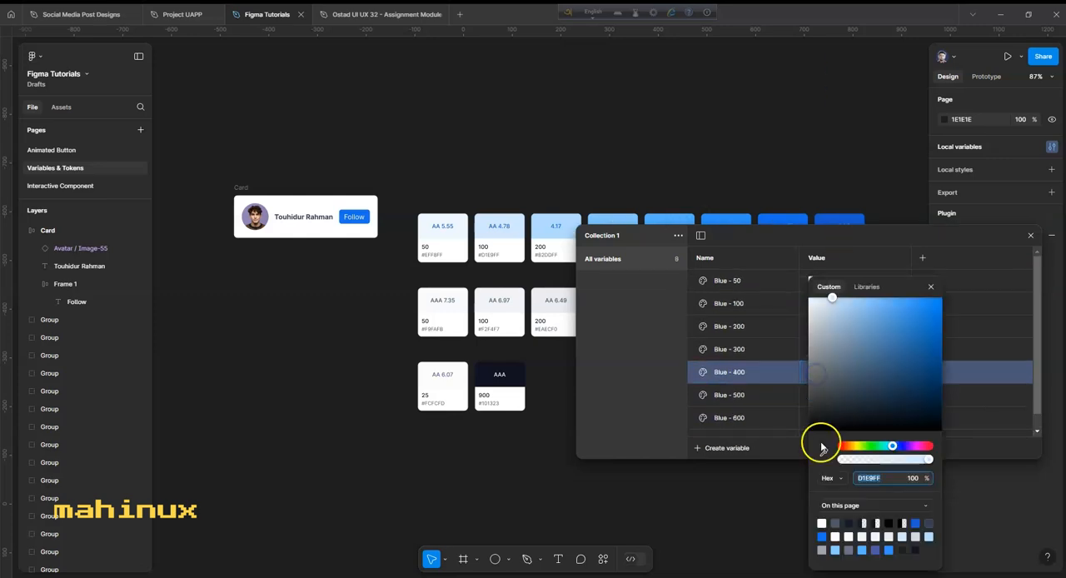
{"action": "left_click", "coordinate": [822, 449]}
{"action": "left_click", "coordinate": [727, 220]}
{"action": "left_click", "coordinate": [816, 395]}
{"action": "left_click", "coordinate": [822, 449]}
{"action": "left_click", "coordinate": [783, 220]}
{"action": "left_click", "coordinate": [817, 419]}
{"action": "left_click", "coordinate": [840, 220]}
- Create a color variable named Gray - 50 with the value F9FAFB sampled from the gray 50 swatch
{"action": "left_click_drag", "start_coordinate": [870, 240], "coordinate": [725, 337]}
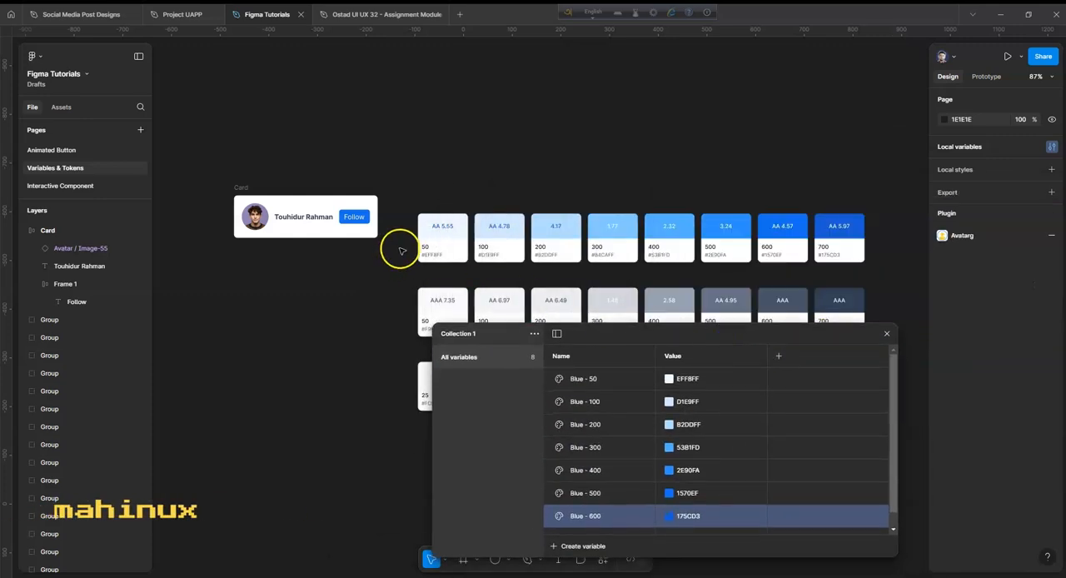
{"action": "left_click_drag", "start_coordinate": [695, 332], "coordinate": [705, 229]}
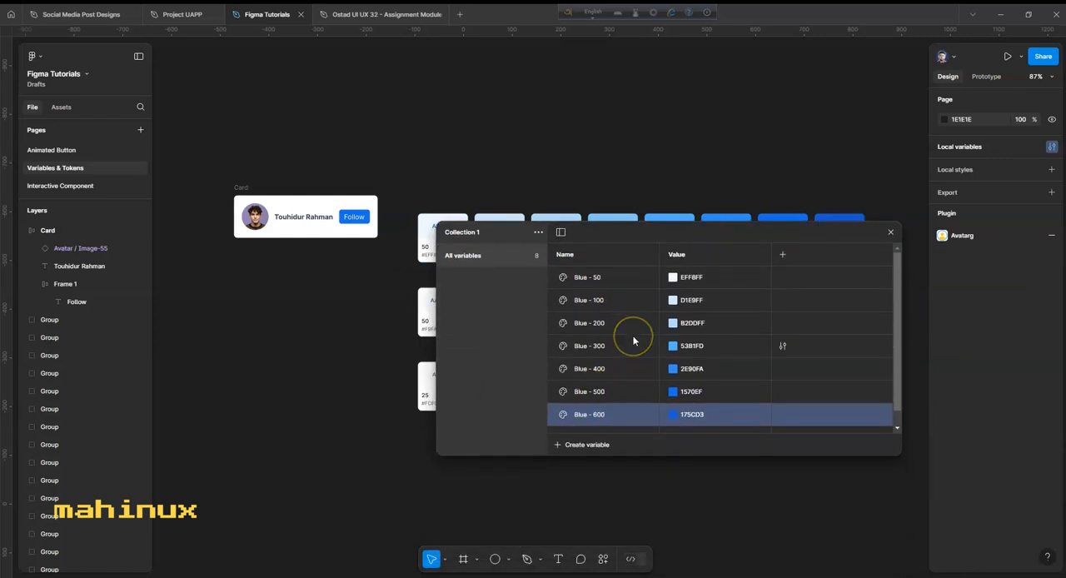
{"action": "left_click_drag", "start_coordinate": [671, 238], "coordinate": [669, 369]}
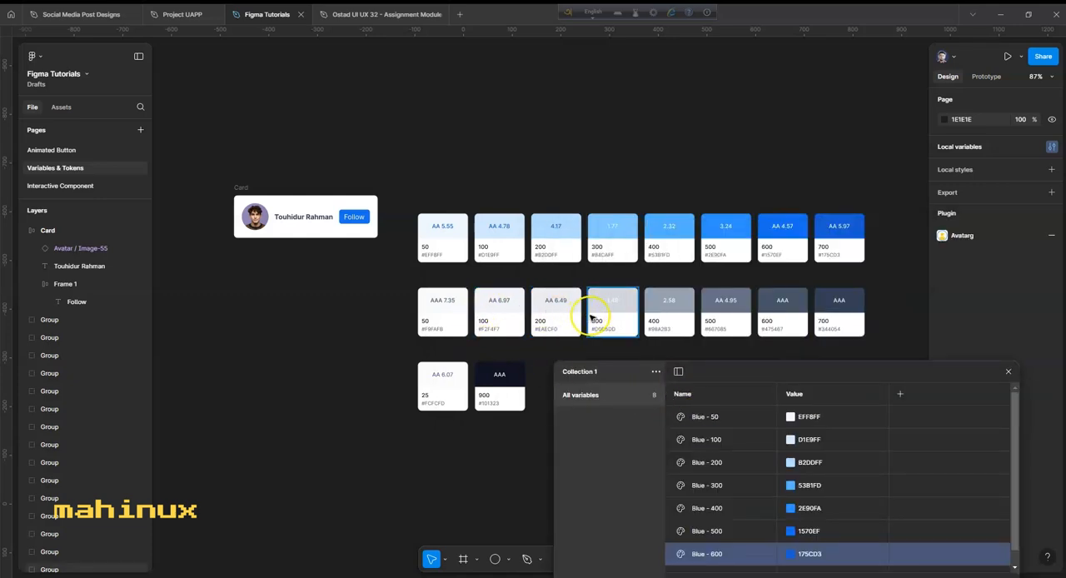
{"action": "left_click_drag", "start_coordinate": [792, 366], "coordinate": [864, 154]}
{"action": "left_click", "coordinate": [775, 372]}
{"action": "type", "text": "Gray - 50"}
{"action": "left_click", "coordinate": [857, 349]}
{"action": "key", "text": "i"}
{"action": "left_click", "coordinate": [443, 300]}
- Duplicate the Gray - 50 variable repeatedly until there are seven copies
{"action": "left_click", "coordinate": [848, 341]}
{"action": "key", "text": "shift+Return"}
{"action": "key", "text": "shift+Return"}
{"action": "key", "text": "shift+Return"}
{"action": "key", "text": "shift+Return"}
{"action": "key", "text": "shift+Return"}
{"action": "key", "text": "shift+Return"}
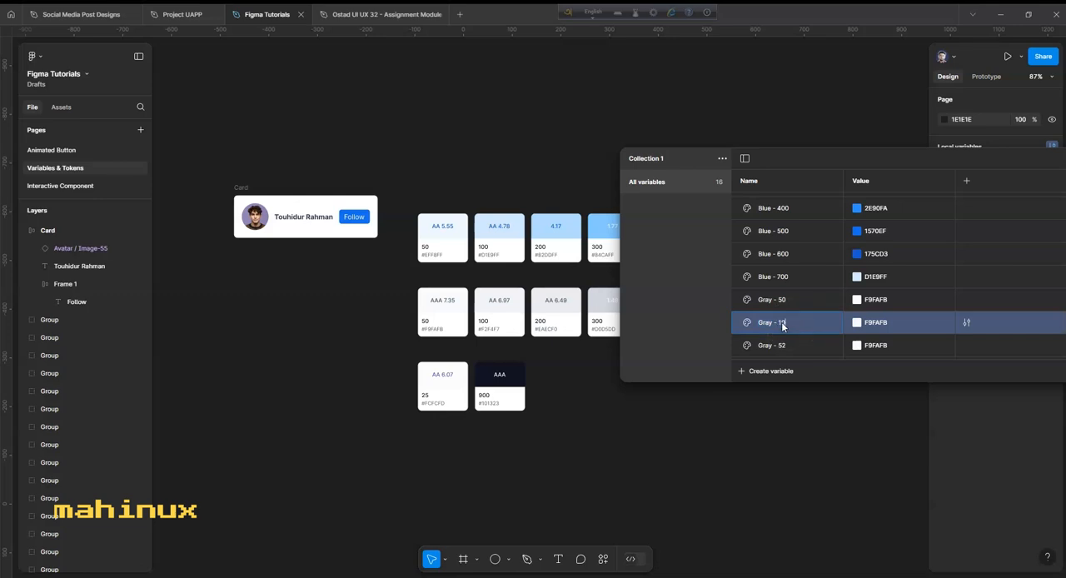
{"action": "left_click", "coordinate": [763, 345]}
- Rename the copied gray variables so they run from Gray - 100 to Gray - 700 in increments of 100
{"action": "double_click", "coordinate": [784, 259]}
{"action": "type", "text": "300"}
{"action": "double_click", "coordinate": [791, 280]}
{"action": "type", "text": "400"}
{"action": "double_click", "coordinate": [784, 303]}
{"action": "type", "text": "500"}
{"action": "double_click", "coordinate": [789, 325]}
{"action": "type", "text": "600"}
{"action": "double_click", "coordinate": [788, 348]}
{"action": "type", "text": "700"}
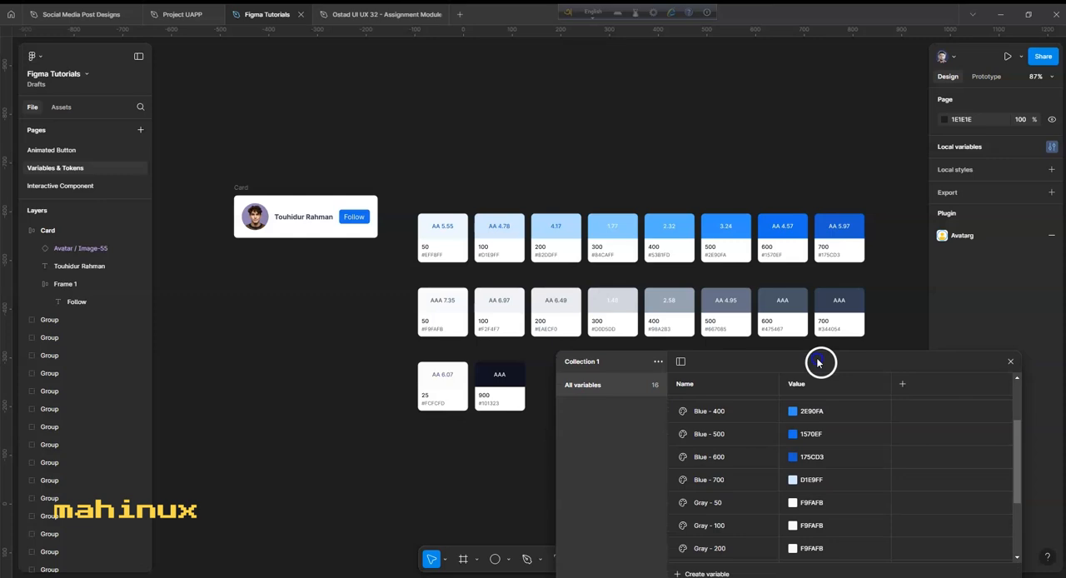
- Sample the gray swatches to set Gray - 100 to F1F3F6, Gray - 200 to EAECF0 and Gray - 300 to D0D5DD
{"action": "left_click_drag", "start_coordinate": [819, 362], "coordinate": [818, 362]}
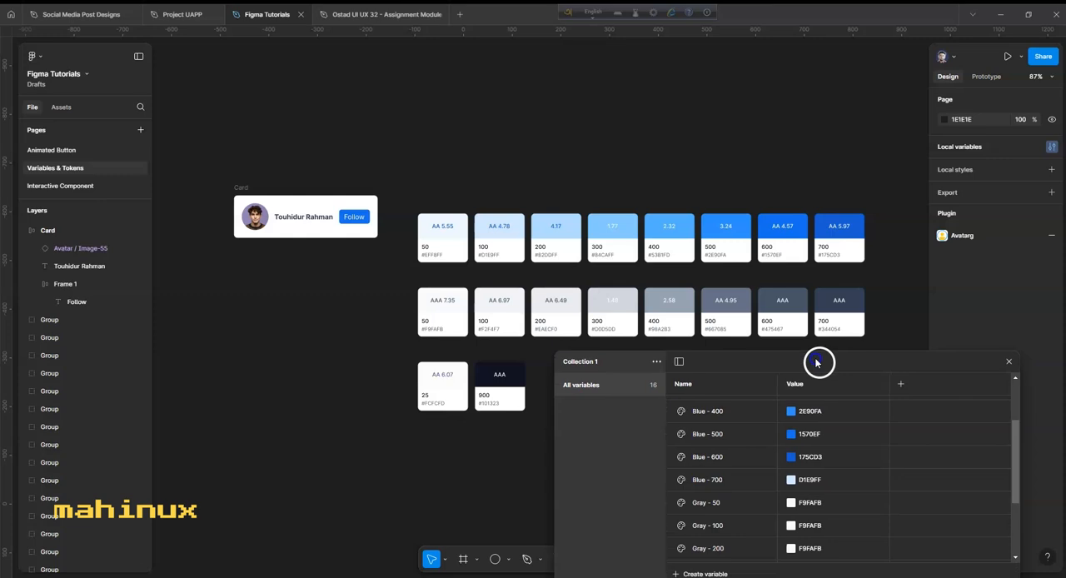
{"action": "left_click", "coordinate": [792, 504]}
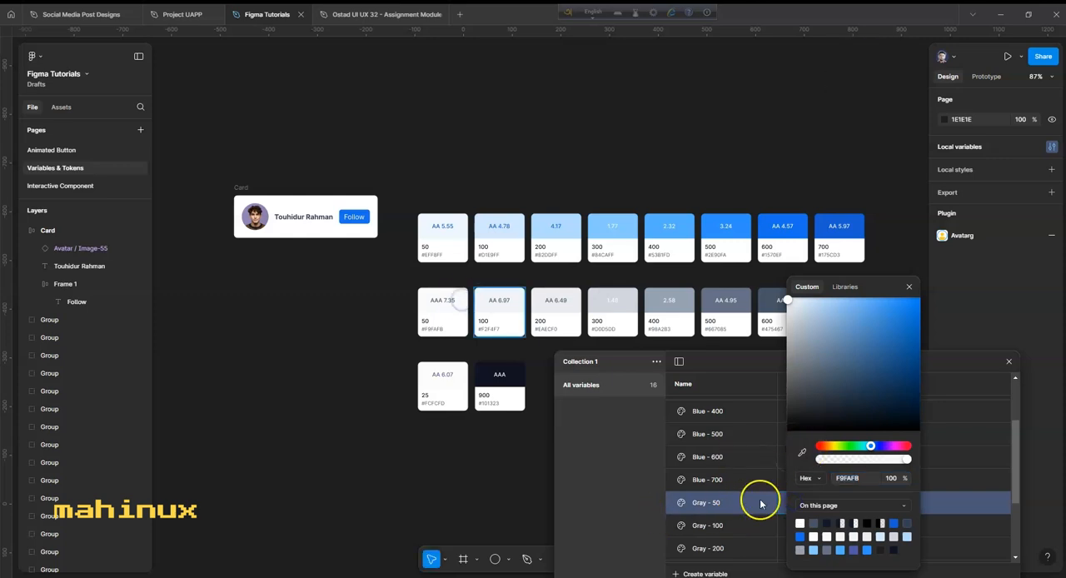
{"action": "left_click", "coordinate": [785, 525]}
{"action": "left_click", "coordinate": [802, 453]}
{"action": "left_click", "coordinate": [514, 302]}
{"action": "left_click", "coordinate": [785, 548]}
{"action": "left_click", "coordinate": [573, 302]}
{"action": "scroll", "coordinate": [724, 478], "scroll_direction": "down", "scroll_amount": 2}
{"action": "left_click", "coordinate": [790, 460]}
{"action": "left_click", "coordinate": [802, 453]}
{"action": "left_click", "coordinate": [625, 303]}
- Set Gray - 400 to 98A2B3 and Gray - 500 to 667085 by sampling their matching swatches
{"action": "left_click", "coordinate": [788, 483]}
{"action": "left_click", "coordinate": [802, 454]}
{"action": "left_click", "coordinate": [681, 303]}
{"action": "left_click", "coordinate": [787, 506]}
{"action": "left_click", "coordinate": [801, 457]}
- Set Gray - 600 to 475467 and Gray - 700 to 344054 by sampling the two darkest gray swatches
{"action": "left_click", "coordinate": [794, 529]}
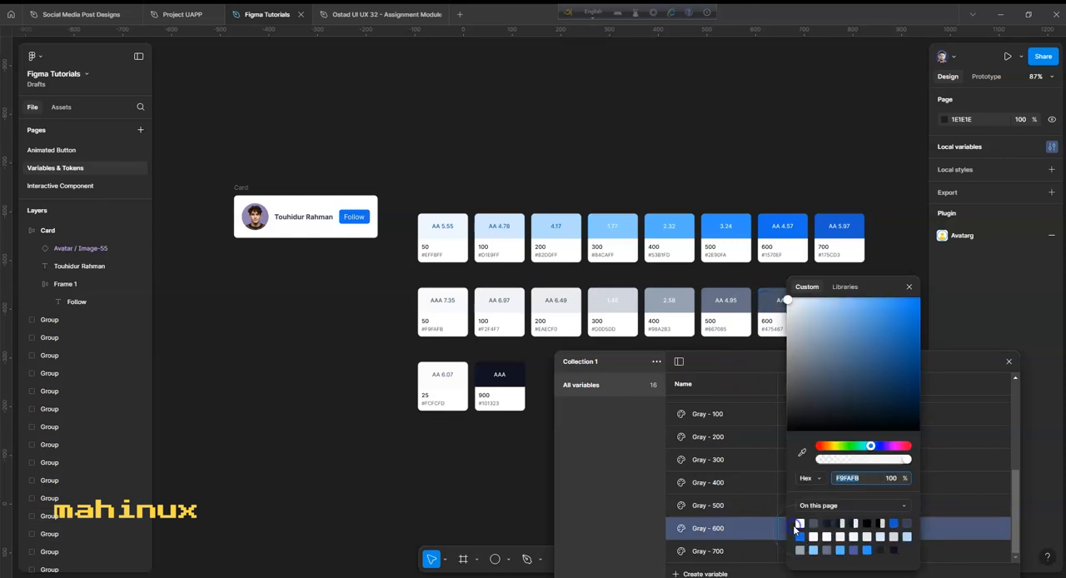
{"action": "left_click", "coordinate": [801, 453]}
{"action": "left_click", "coordinate": [767, 295]}
{"action": "left_click", "coordinate": [793, 551]}
{"action": "left_click", "coordinate": [801, 453]}
{"action": "scroll", "coordinate": [774, 283], "scroll_direction": "down", "scroll_amount": 3}
{"action": "left_click_drag", "start_coordinate": [874, 288], "coordinate": [751, 340]}
{"action": "left_click", "coordinate": [836, 293]}
{"action": "left_click", "coordinate": [583, 245]}
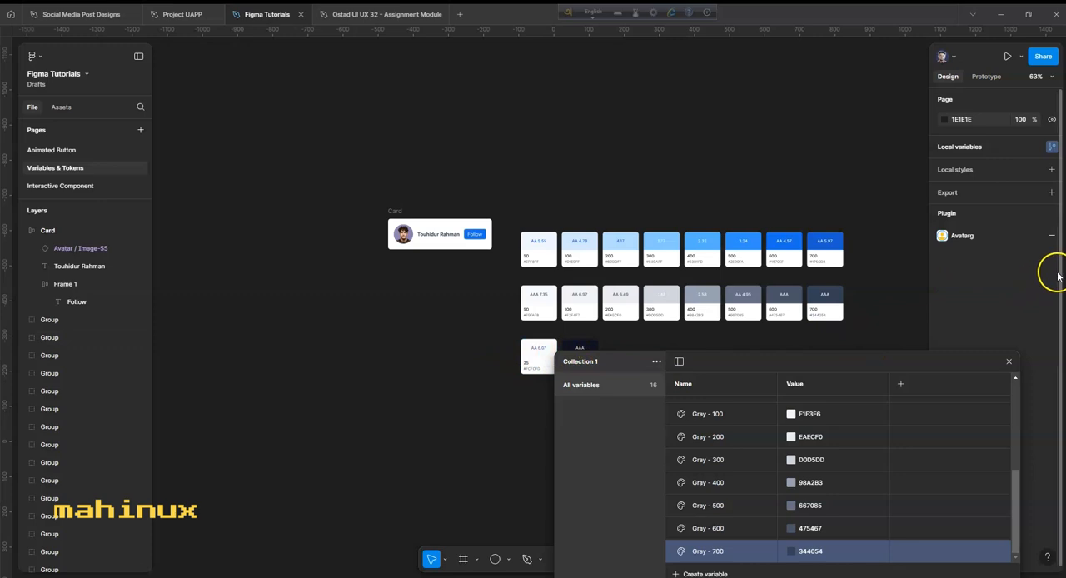
- Rename the variable collection from Collection 1 to Basics
{"action": "left_click_drag", "start_coordinate": [1018, 504], "coordinate": [1010, 445]}
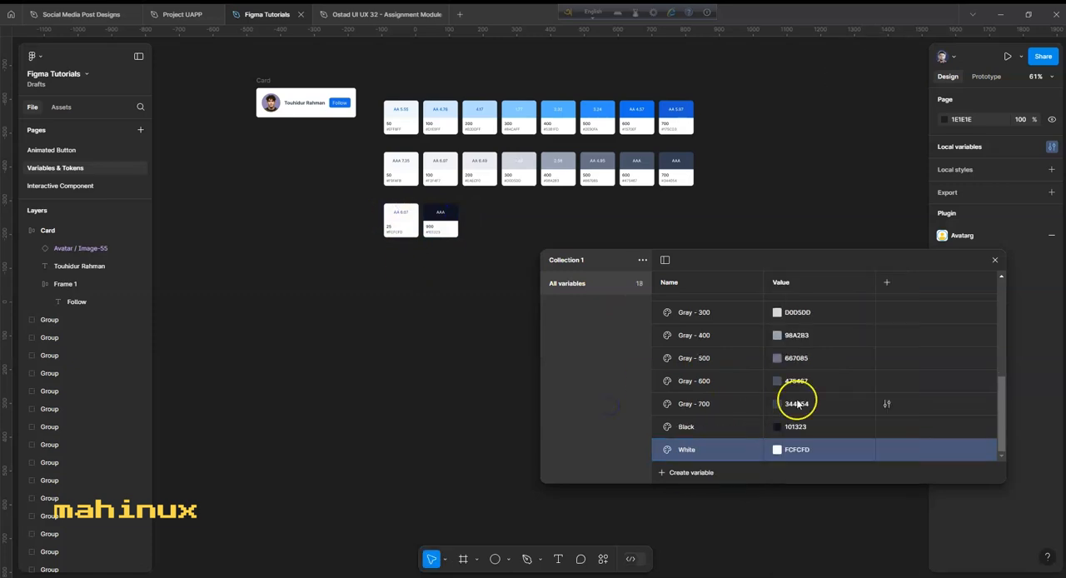
{"action": "scroll", "coordinate": [791, 397], "scroll_direction": "up", "scroll_amount": 5}
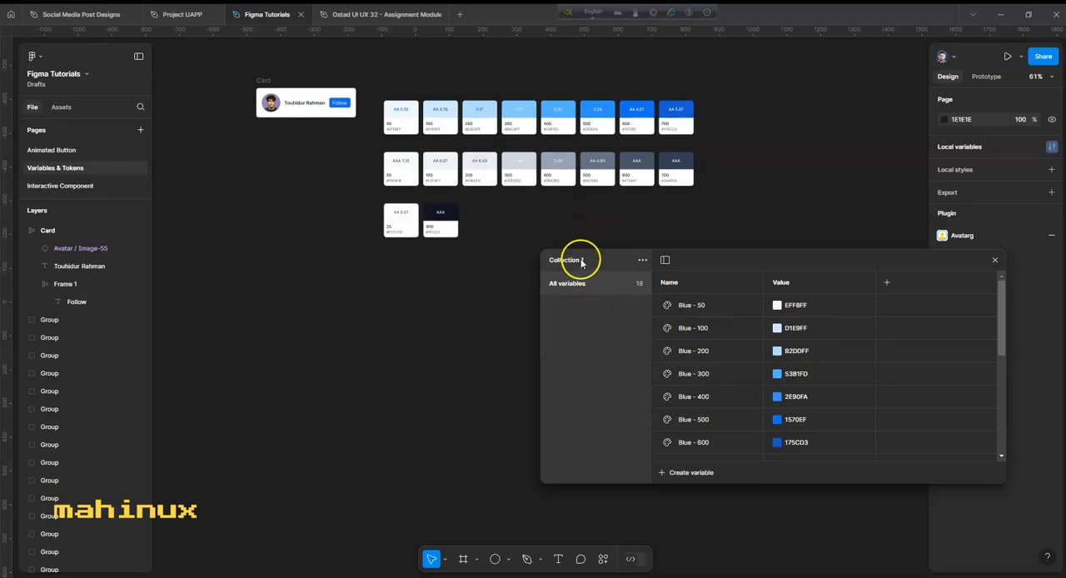
{"action": "left_click", "coordinate": [641, 261]}
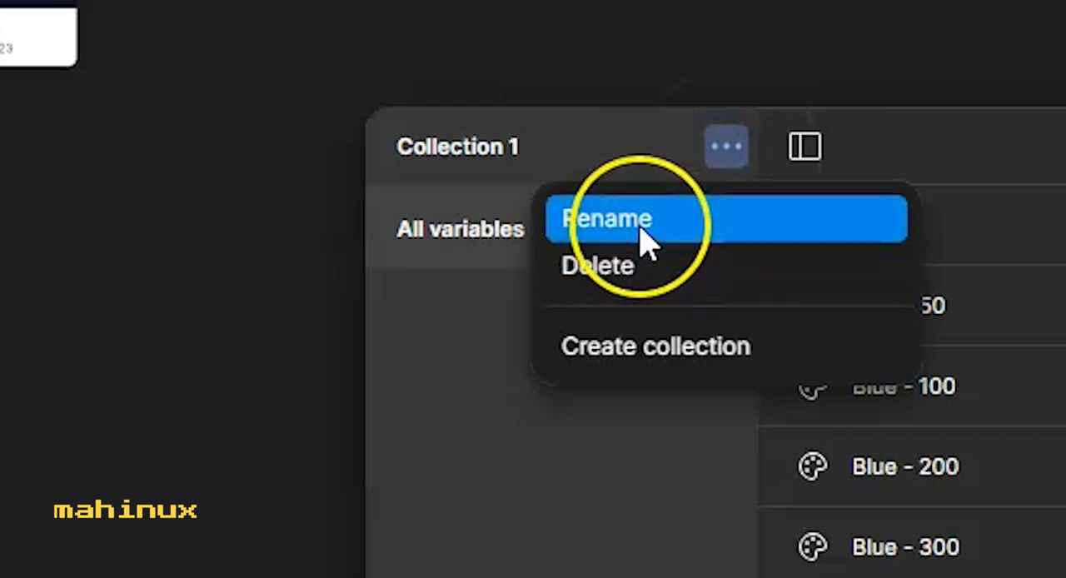
{"action": "left_click", "coordinate": [619, 286]}
{"action": "type", "text": "Basics"}
{"action": "left_click", "coordinate": [598, 333]}
{"action": "left_click", "coordinate": [823, 370]}
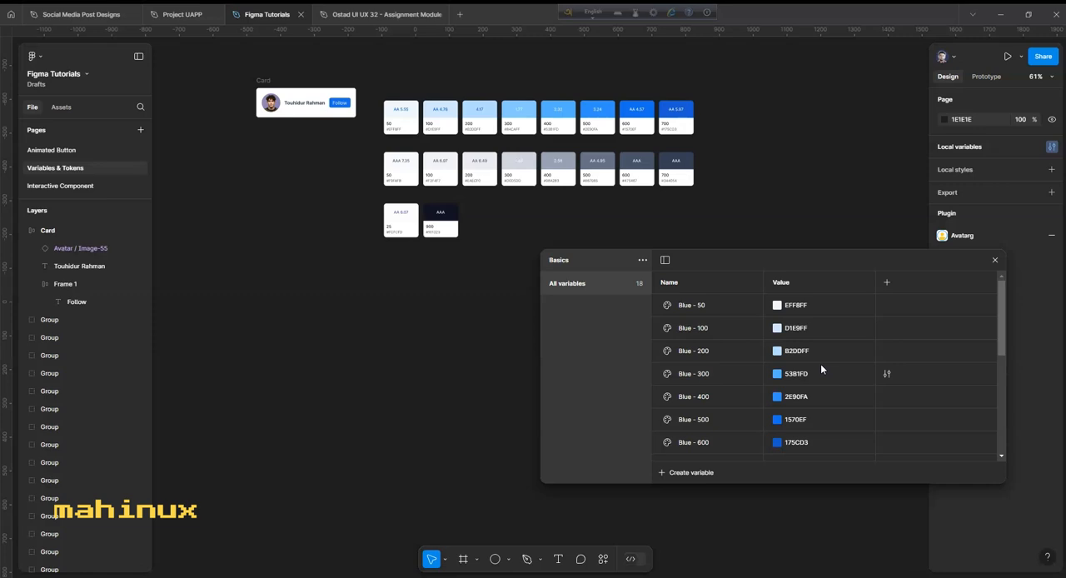
- Group all the variables in the Basics collection, from Blue - 50 to White, into a new group named Color
{"action": "scroll", "coordinate": [821, 363], "scroll_direction": "down", "scroll_amount": 5}
{"action": "left_click", "coordinate": [735, 450]}
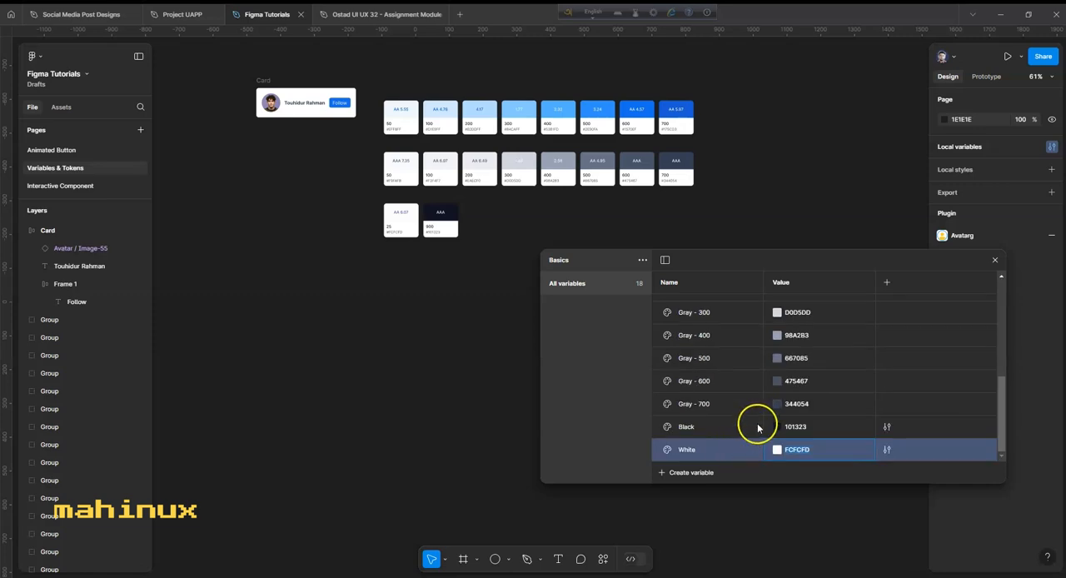
{"action": "scroll", "coordinate": [759, 423], "scroll_direction": "up", "scroll_amount": 5}
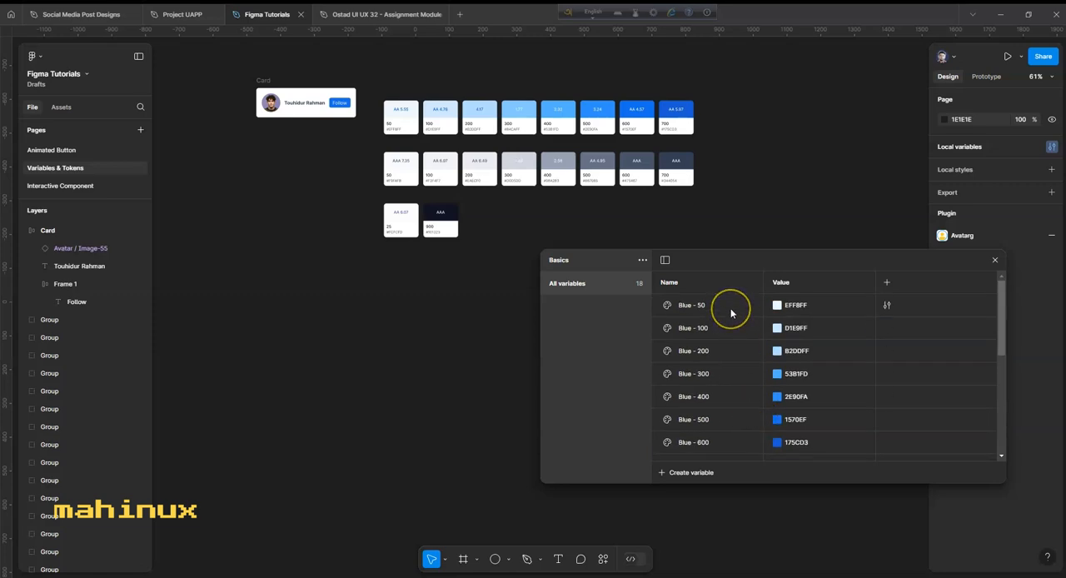
{"action": "left_click", "coordinate": [730, 308], "text": "shift"}
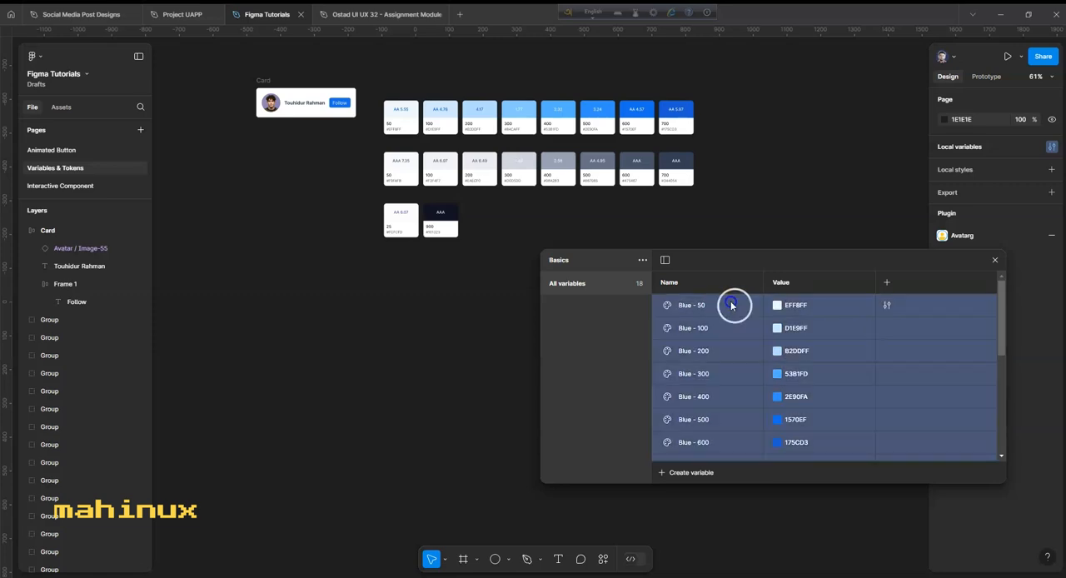
{"action": "scroll", "coordinate": [744, 316], "scroll_direction": "down", "scroll_amount": 5}
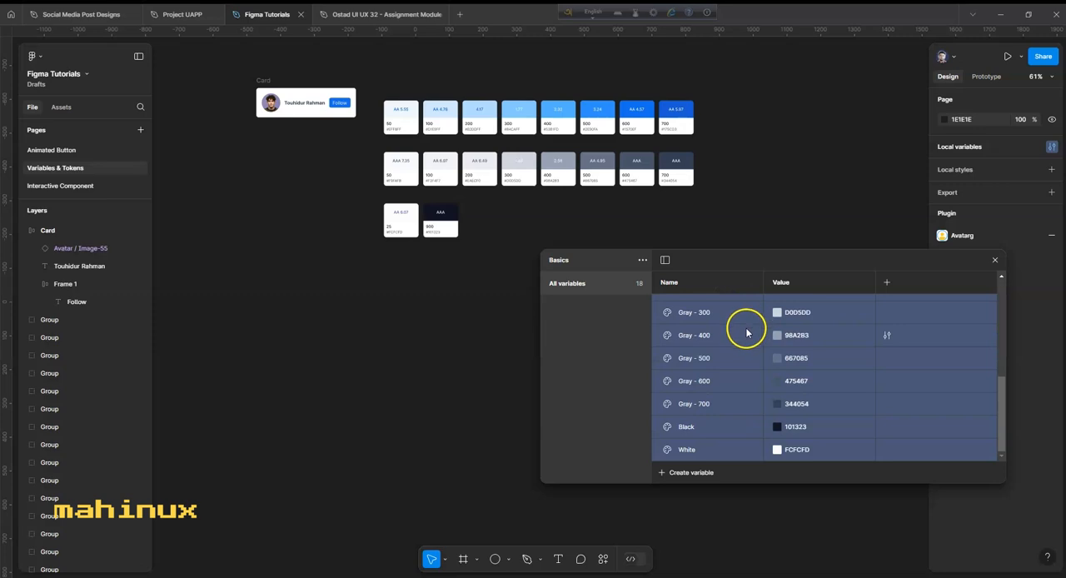
{"action": "right_click", "coordinate": [746, 313]}
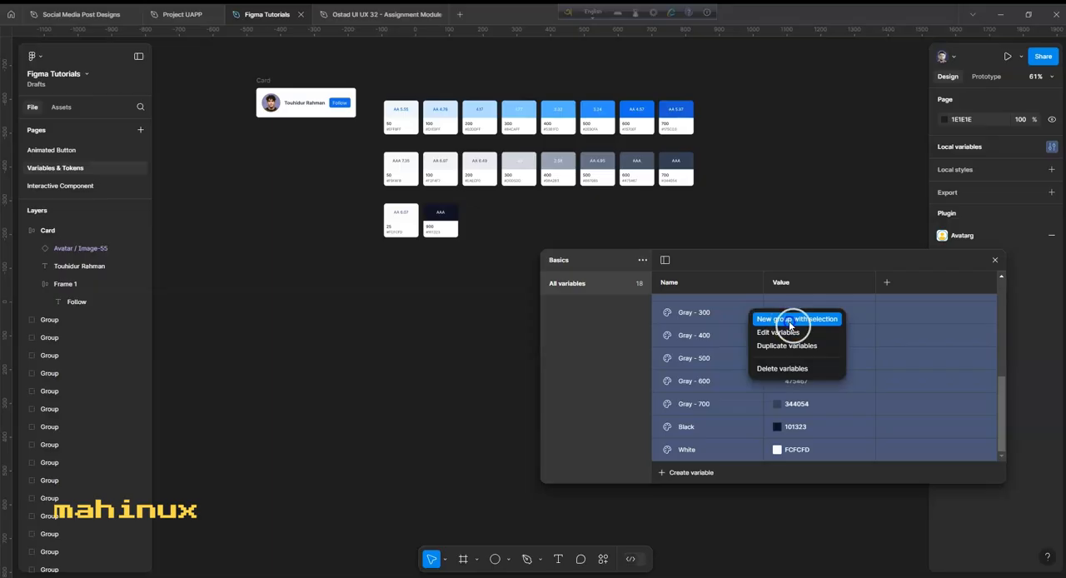
{"action": "left_click", "coordinate": [797, 319]}
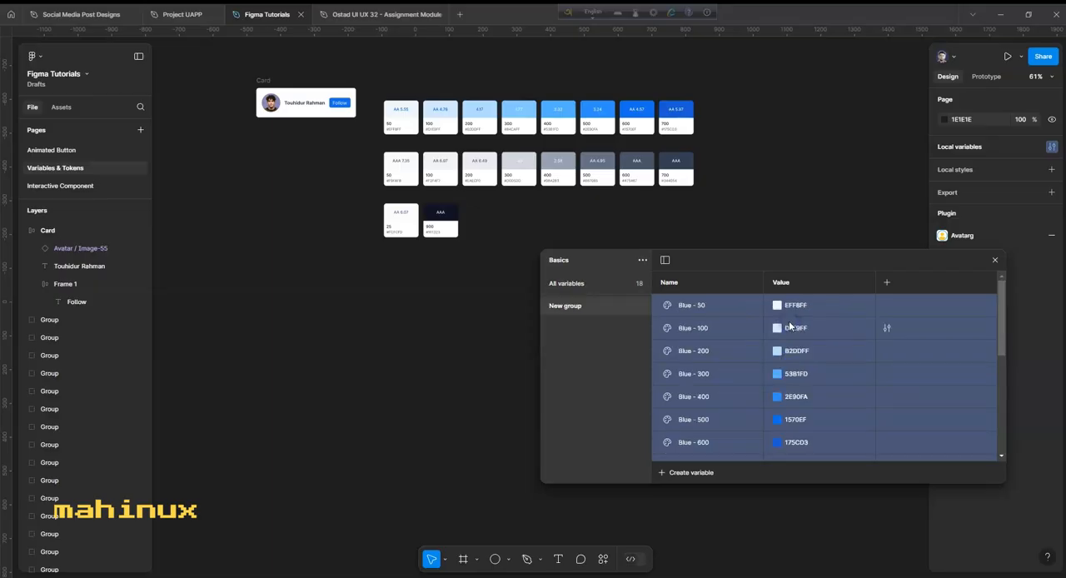
{"action": "double_click", "coordinate": [575, 307]}
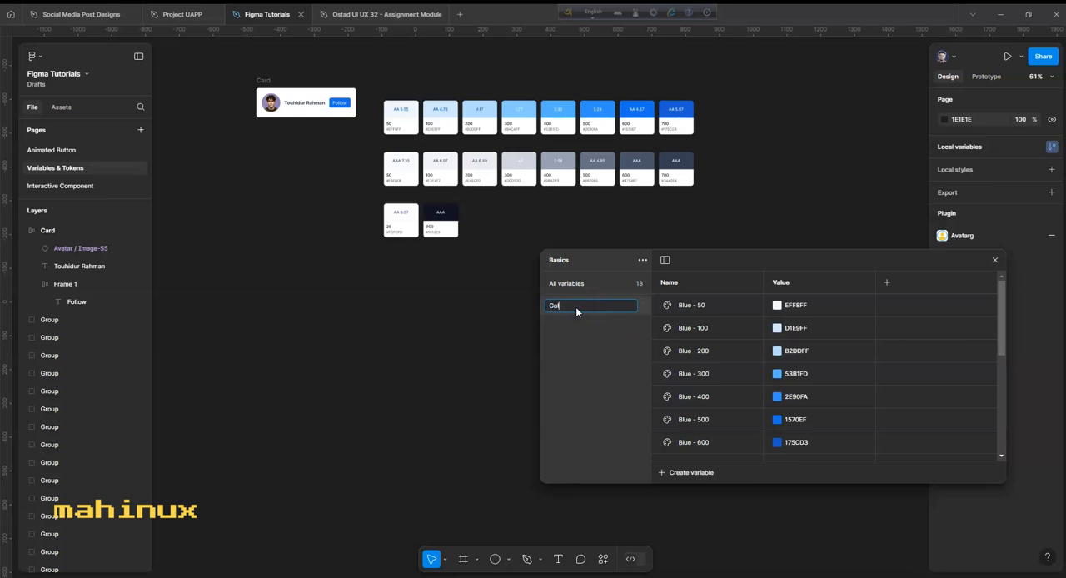
{"action": "type", "text": "Color"}
{"action": "key", "text": "Return"}
- Group the variables Blue - 50 through Blue - 700 into a subgroup of Color named Blue
{"action": "scroll", "coordinate": [818, 389], "scroll_direction": "down", "scroll_amount": 5}
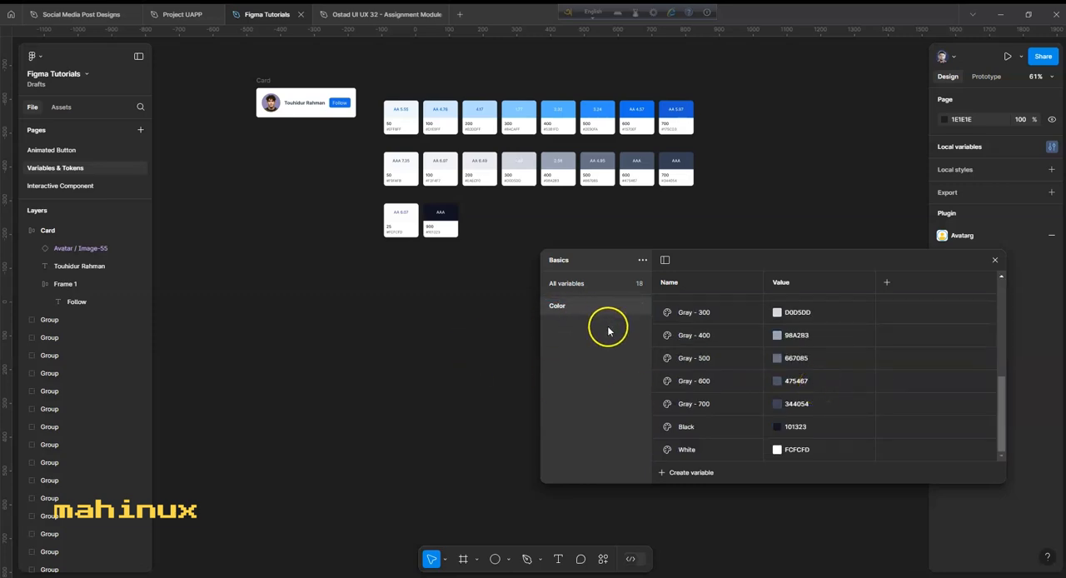
{"action": "scroll", "coordinate": [838, 364], "scroll_direction": "up", "scroll_amount": 5}
{"action": "scroll", "coordinate": [716, 375], "scroll_direction": "down", "scroll_amount": 5}
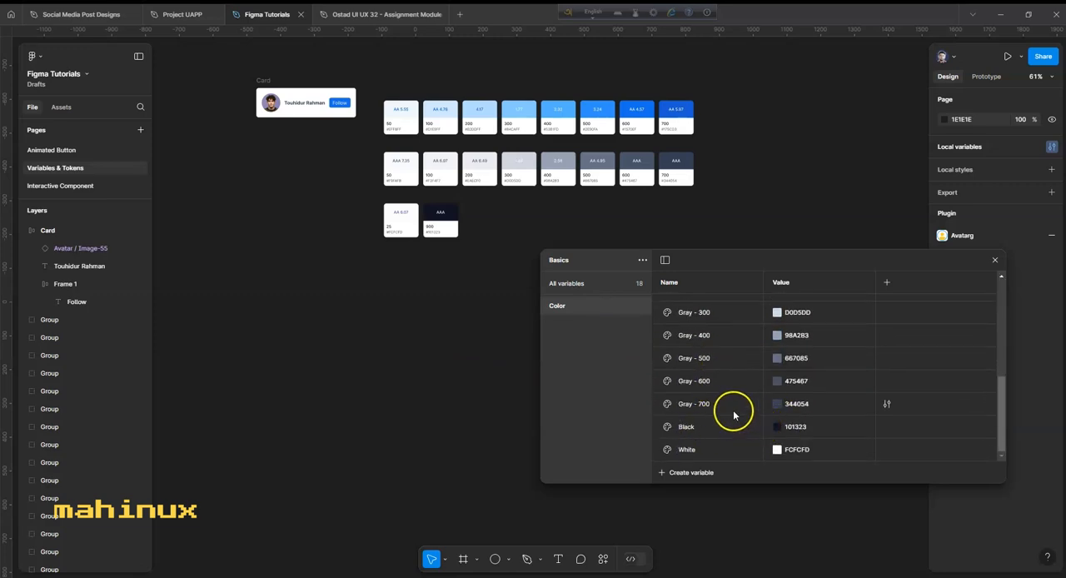
{"action": "scroll", "coordinate": [733, 399], "scroll_direction": "up", "scroll_amount": 5}
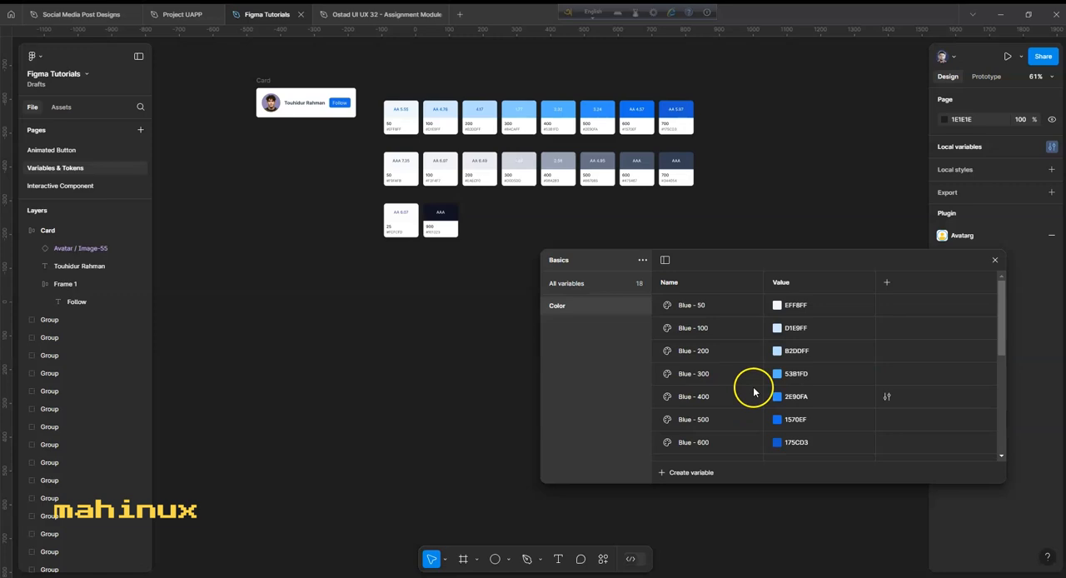
{"action": "scroll", "coordinate": [742, 375], "scroll_direction": "down", "scroll_amount": 3}
{"action": "left_click", "coordinate": [727, 354]}
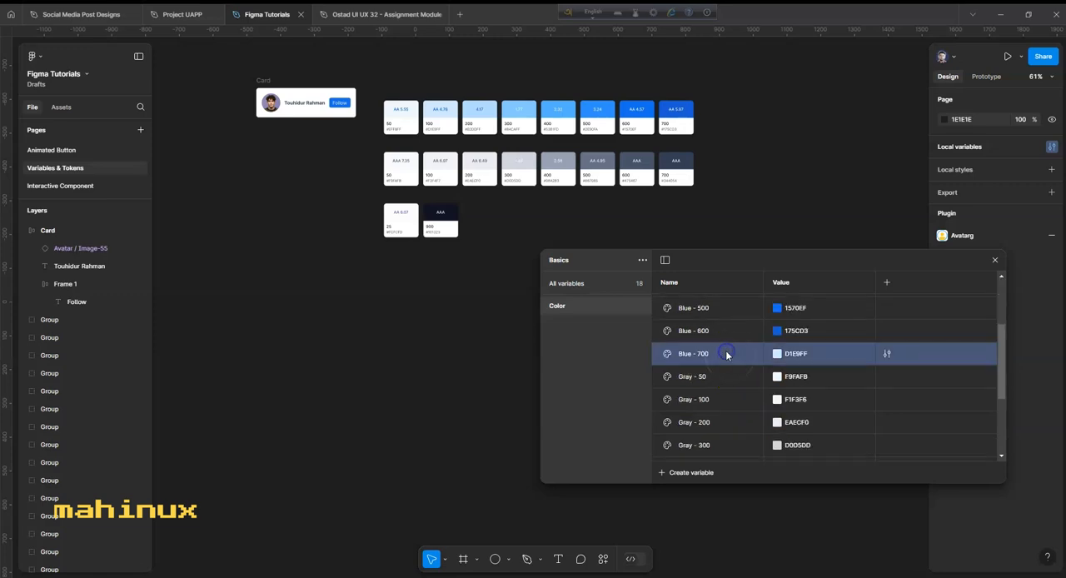
{"action": "scroll", "coordinate": [833, 367], "scroll_direction": "up", "scroll_amount": 3}
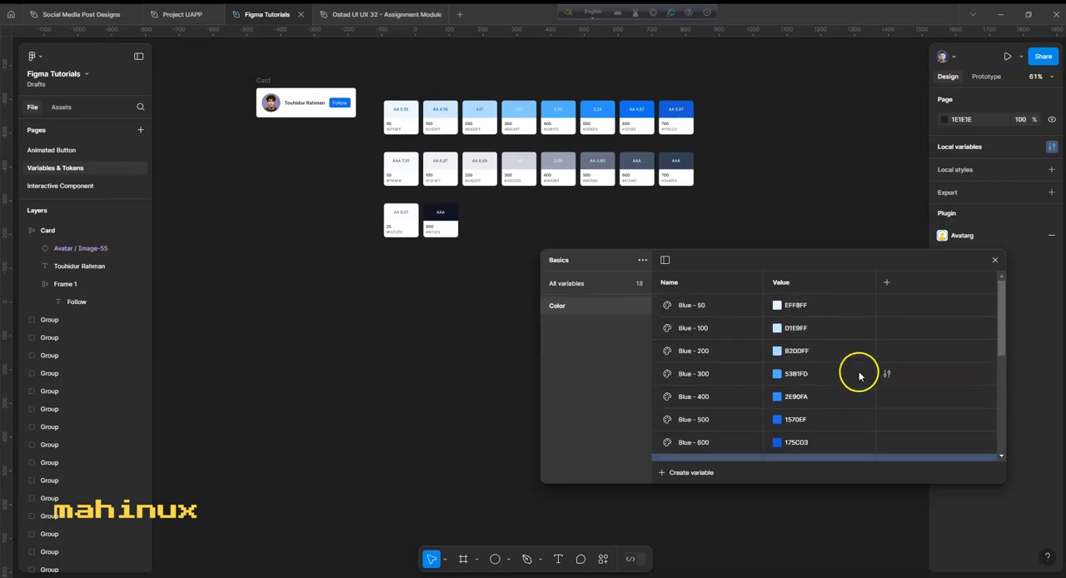
{"action": "left_click", "coordinate": [720, 308], "text": "shift"}
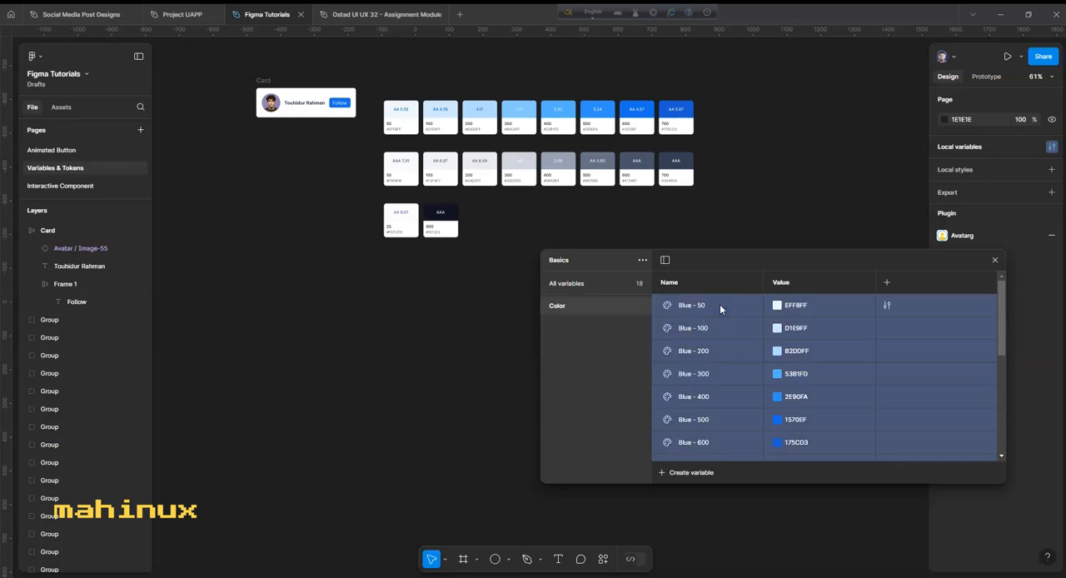
{"action": "right_click", "coordinate": [720, 308]}
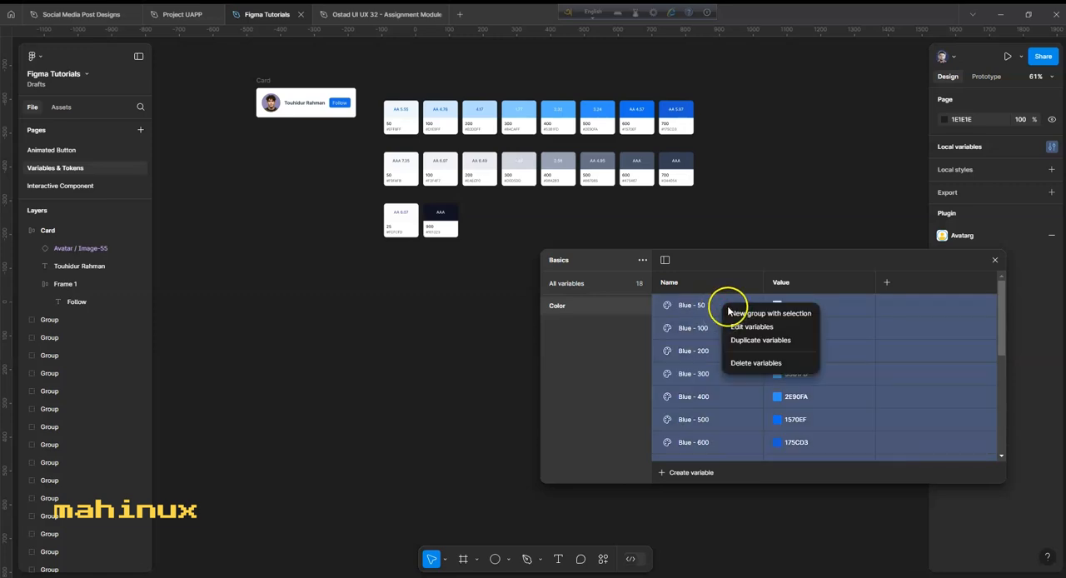
{"action": "left_click", "coordinate": [751, 314]}
{"action": "double_click", "coordinate": [588, 325]}
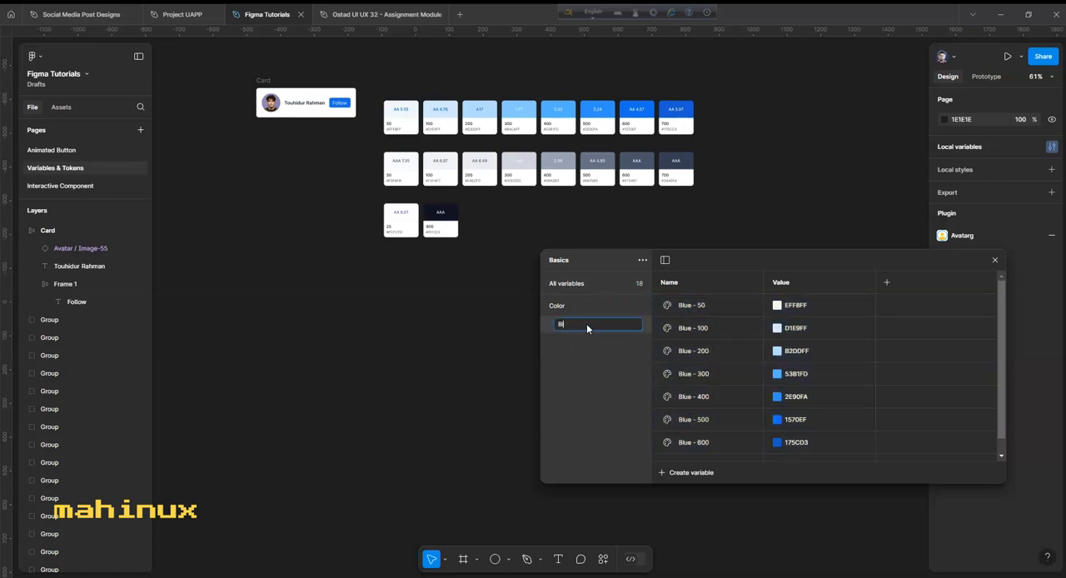
{"action": "left_click", "coordinate": [631, 413]}
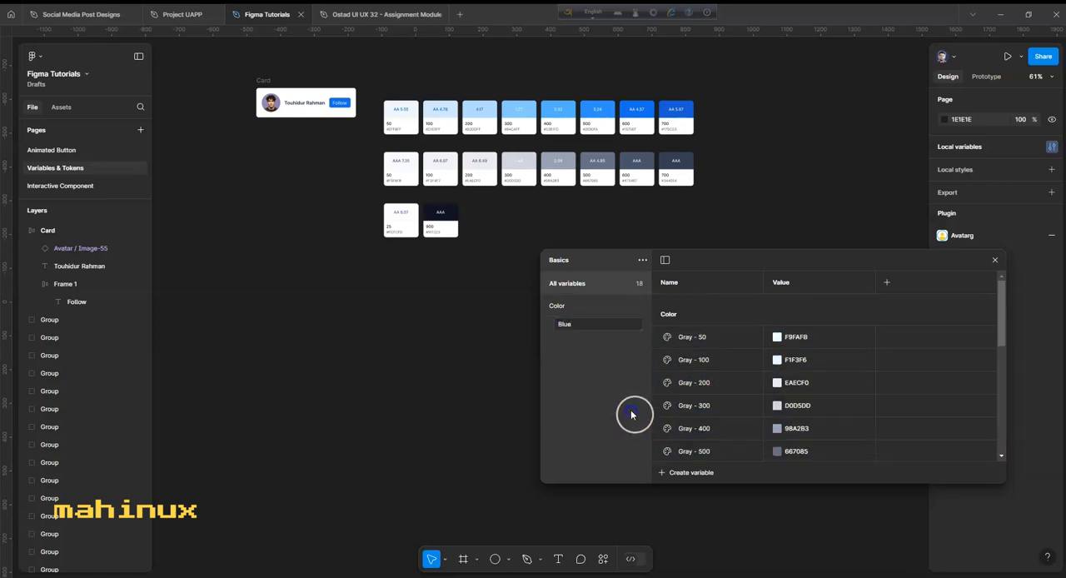
- Group the variables Gray - 50 through Gray - 700 into a subgroup of Color named Gray
{"action": "scroll", "coordinate": [755, 374], "scroll_direction": "down", "scroll_amount": 1}
{"action": "left_click", "coordinate": [560, 310]}
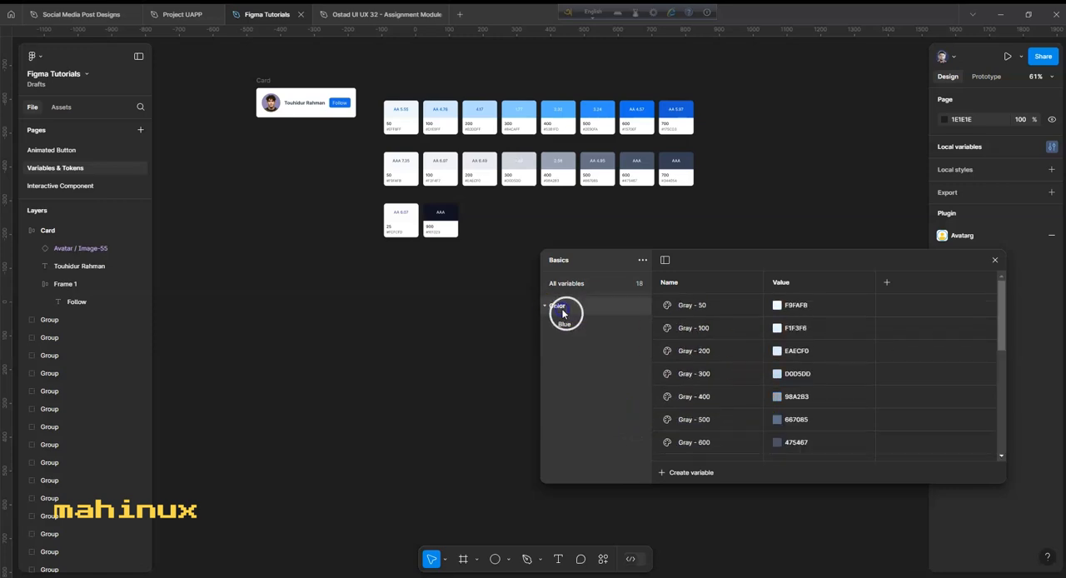
{"action": "scroll", "coordinate": [731, 440], "scroll_direction": "down", "scroll_amount": 3}
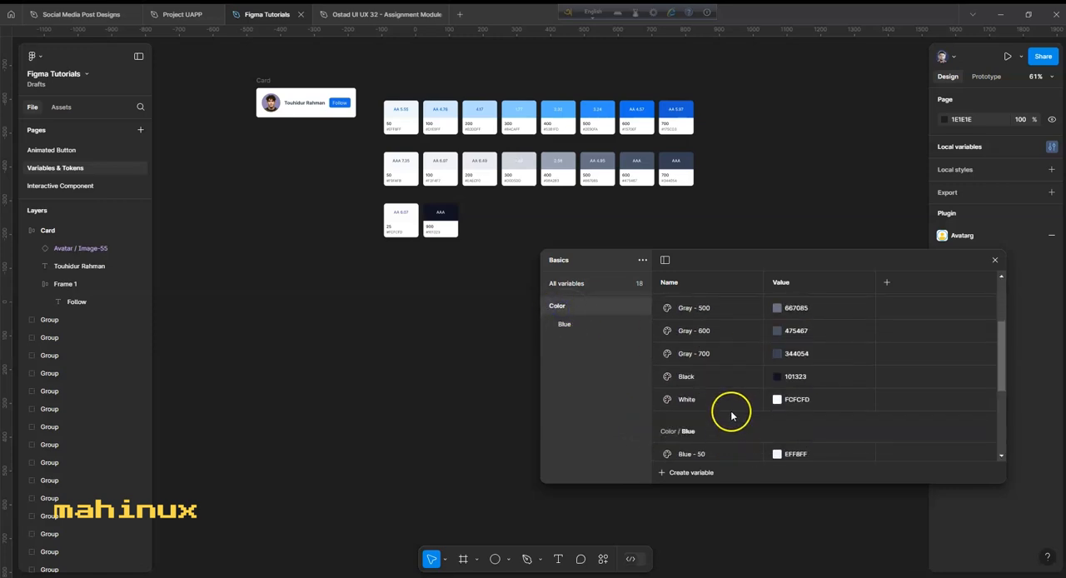
{"action": "left_click", "coordinate": [731, 356]}
{"action": "scroll", "coordinate": [745, 370], "scroll_direction": "up", "scroll_amount": 3}
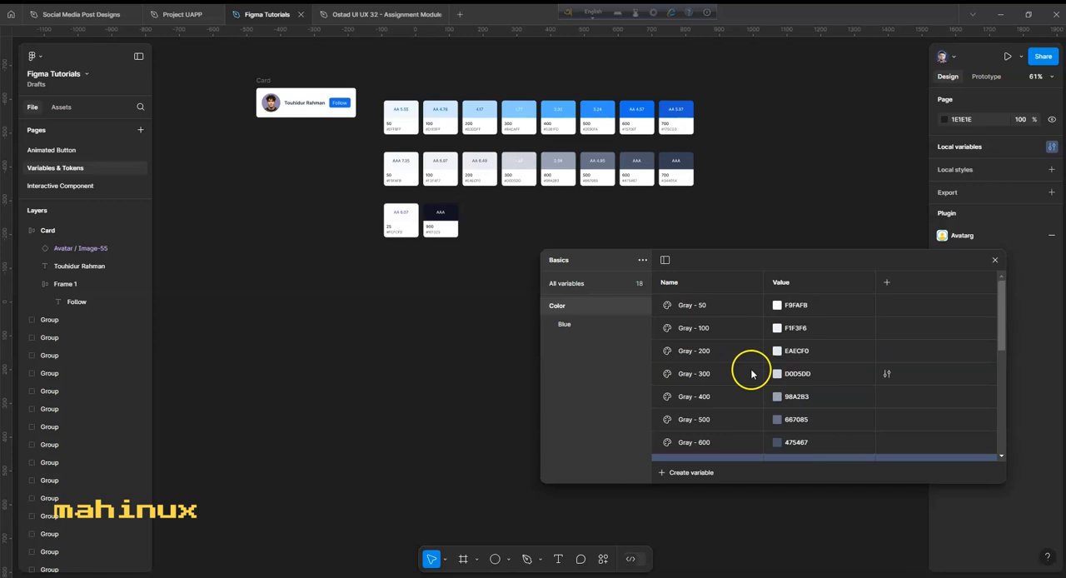
{"action": "left_click", "coordinate": [722, 305], "text": "shift"}
{"action": "right_click", "coordinate": [721, 307]}
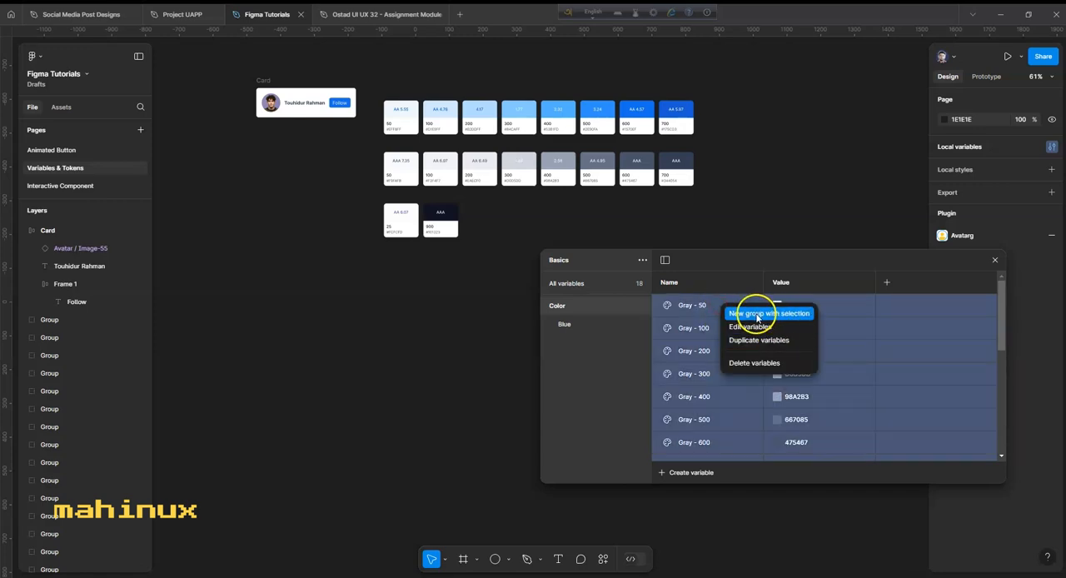
{"action": "left_click", "coordinate": [763, 315]}
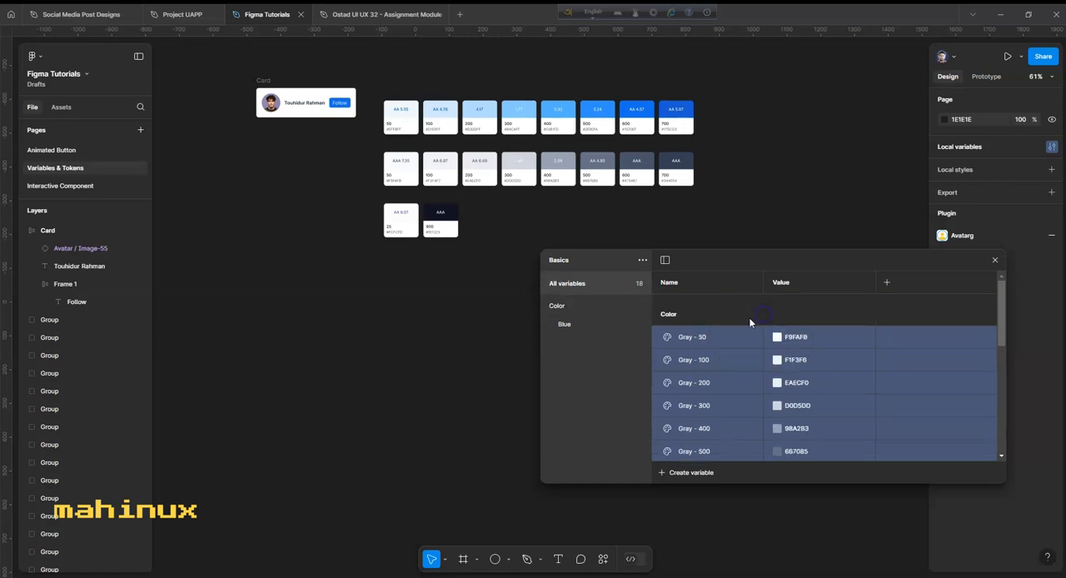
{"action": "double_click", "coordinate": [586, 342]}
{"action": "type", "text": "Gray"}
{"action": "left_click", "coordinate": [588, 421]}
- Group the Black and White variables into a subgroup of Color named Base
{"action": "left_click", "coordinate": [565, 308]}
{"action": "scroll", "coordinate": [786, 357], "scroll_direction": "down", "scroll_amount": 5}
{"action": "scroll", "coordinate": [814, 369], "scroll_direction": "up", "scroll_amount": 5}
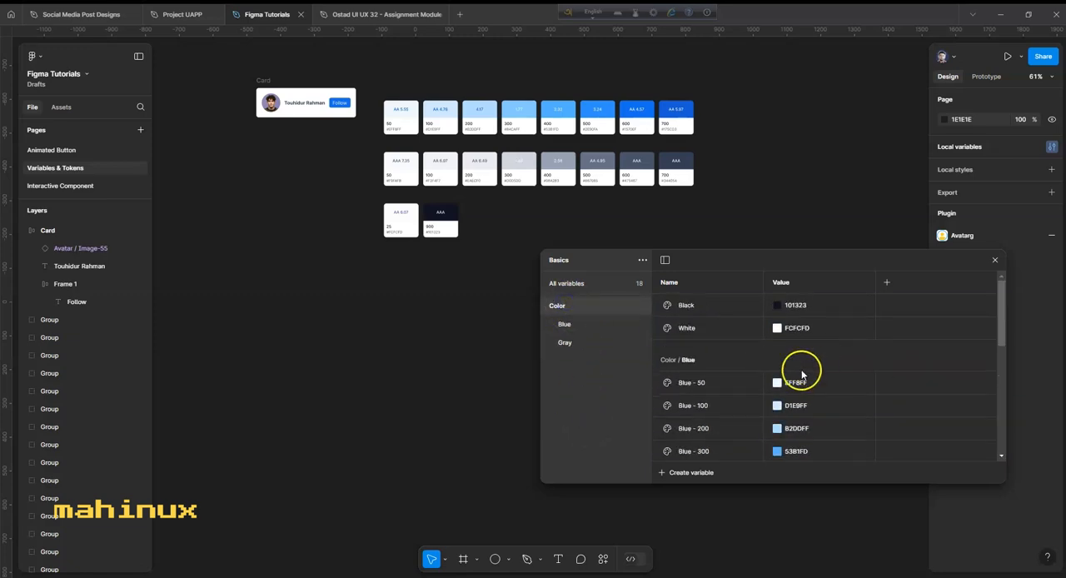
{"action": "left_click", "coordinate": [726, 308]}
{"action": "left_click", "coordinate": [732, 326], "text": "shift"}
{"action": "right_click", "coordinate": [732, 306]}
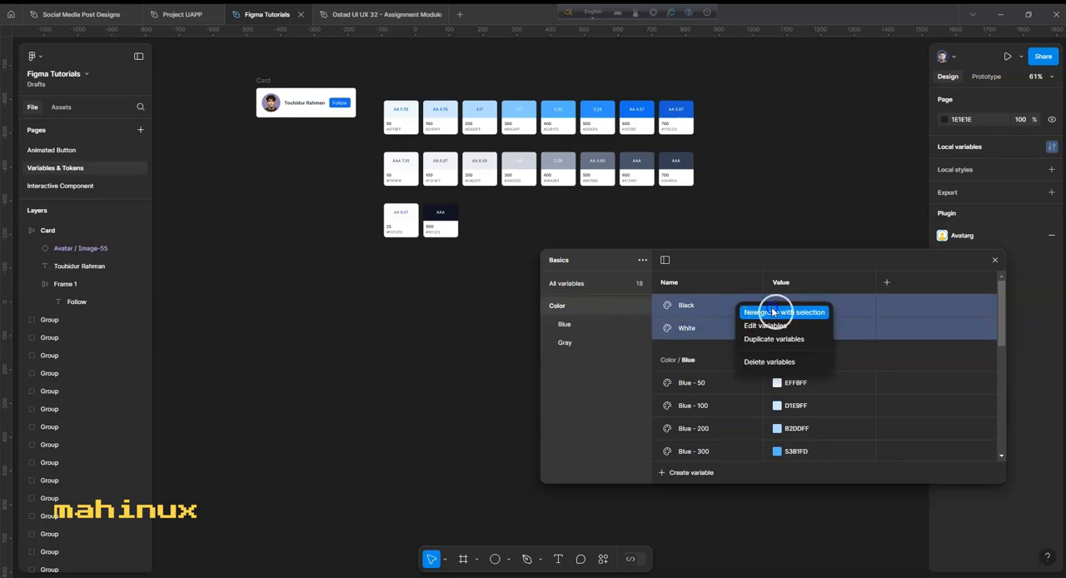
{"action": "left_click", "coordinate": [771, 312]}
{"action": "left_click", "coordinate": [575, 361]}
{"action": "double_click", "coordinate": [576, 363]}
{"action": "type", "text": "Base"}
{"action": "left_click", "coordinate": [602, 387]}
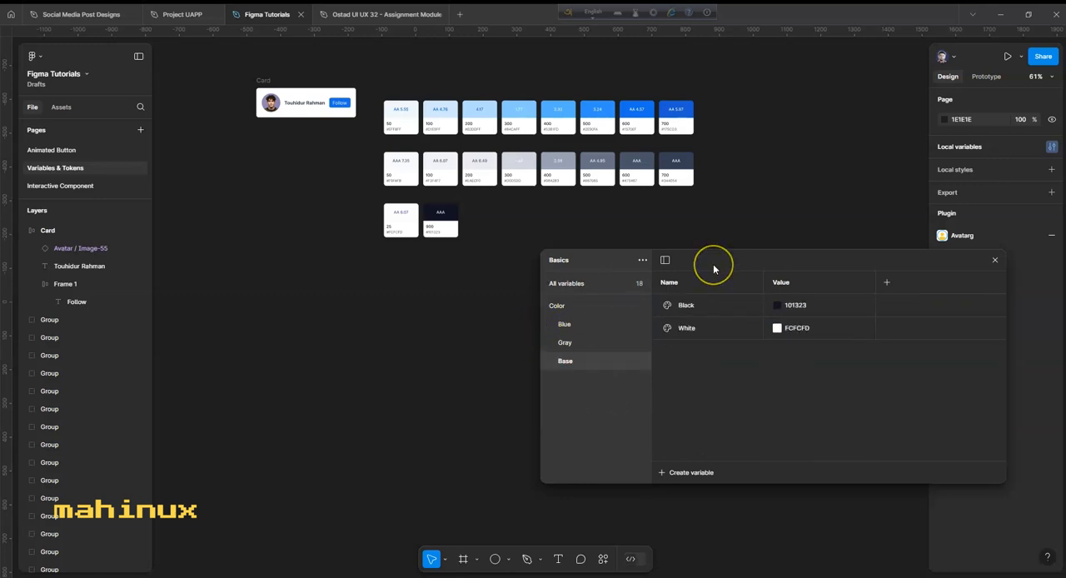
- Show the Blue group's variables, move the variables window off the swatches and select the card's Follow button
{"action": "left_click", "coordinate": [599, 324]}
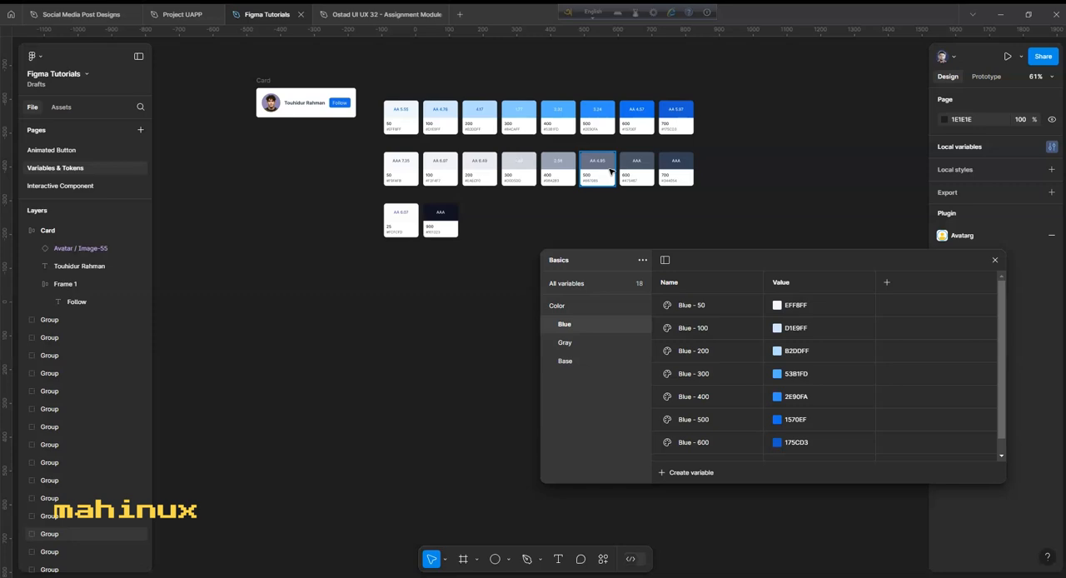
{"action": "left_click", "coordinate": [447, 342]}
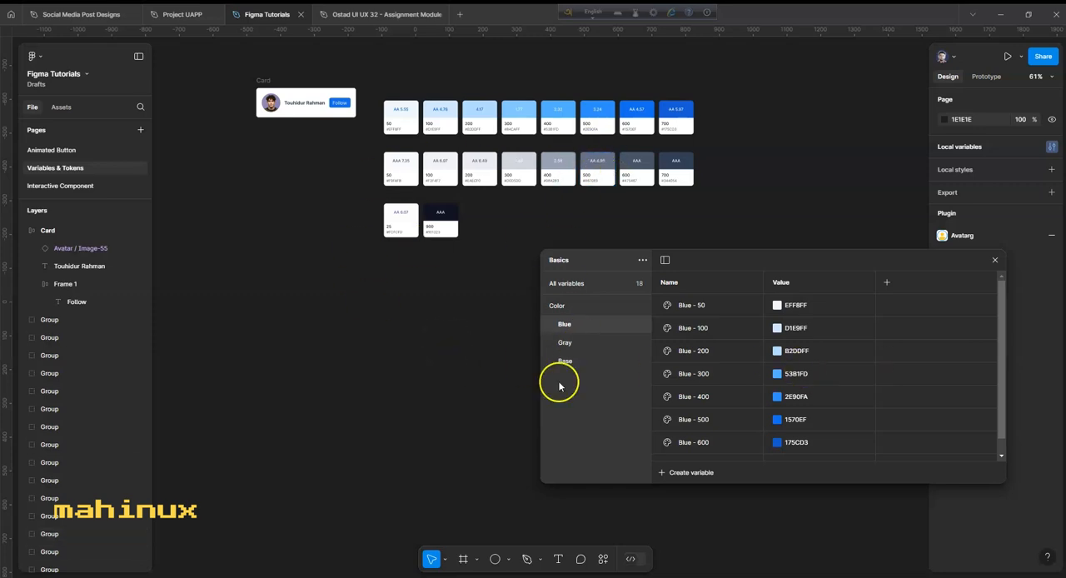
{"action": "left_click_drag", "start_coordinate": [906, 260], "coordinate": [456, 311]}
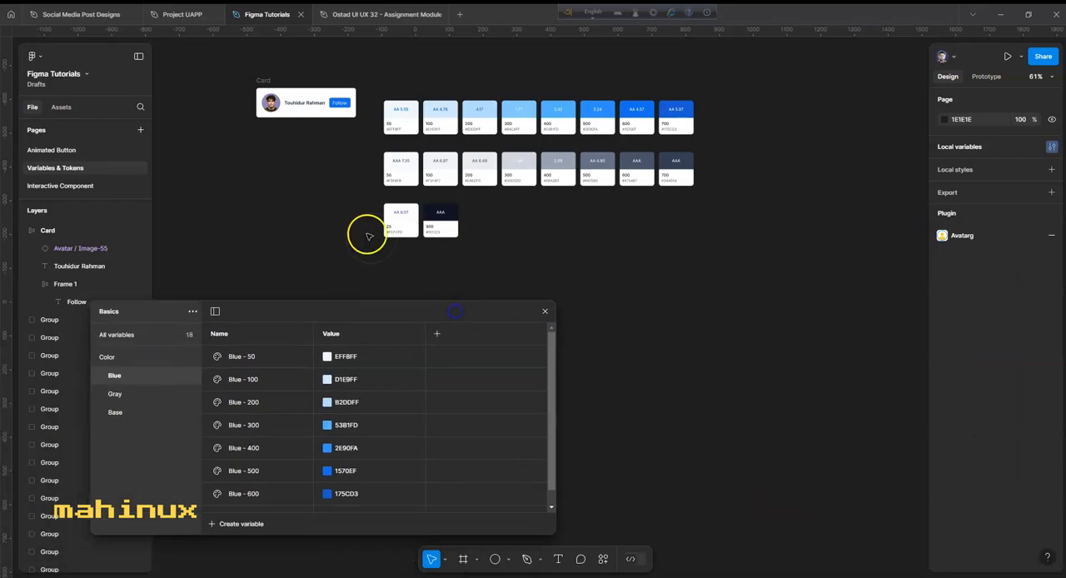
{"action": "left_click", "coordinate": [339, 103]}
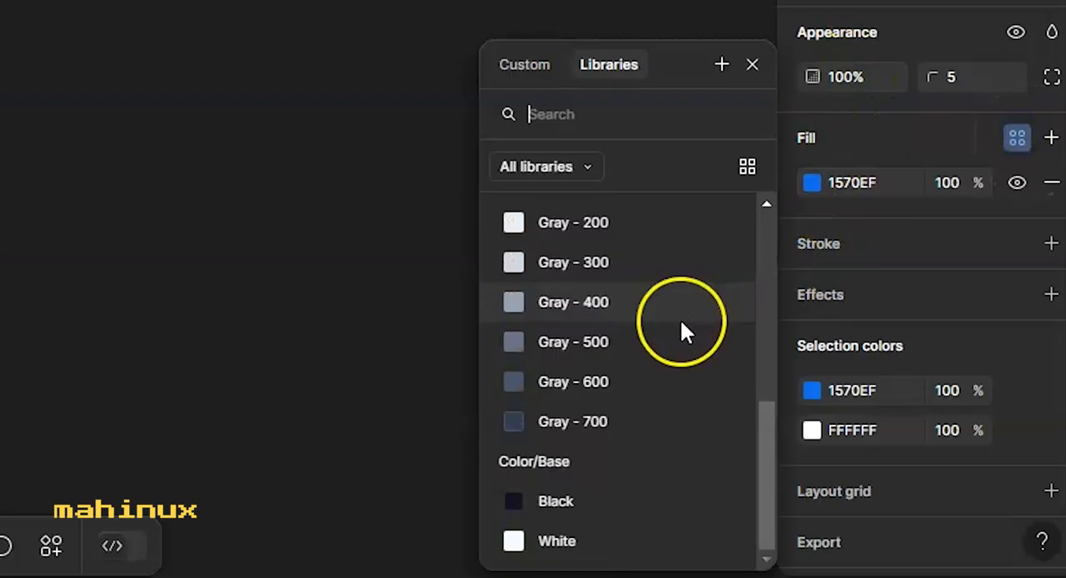
{"action": "scroll", "coordinate": [621, 325], "scroll_direction": "up", "scroll_amount": 6}
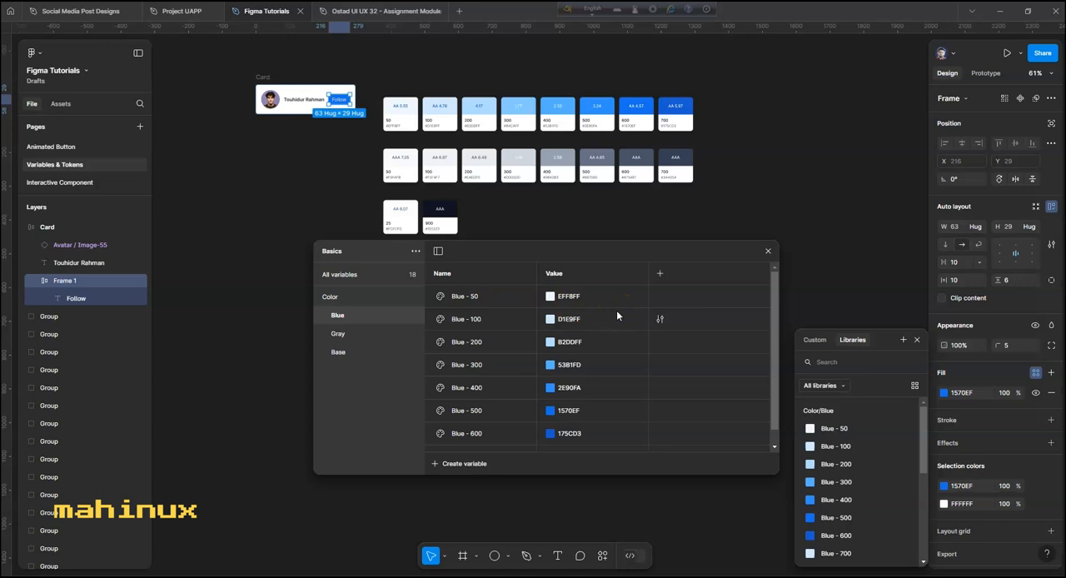
- Create a second variable collection named Modes, then return to the Basics collection
{"action": "left_click", "coordinate": [416, 253]}
{"action": "left_click", "coordinate": [417, 333]}
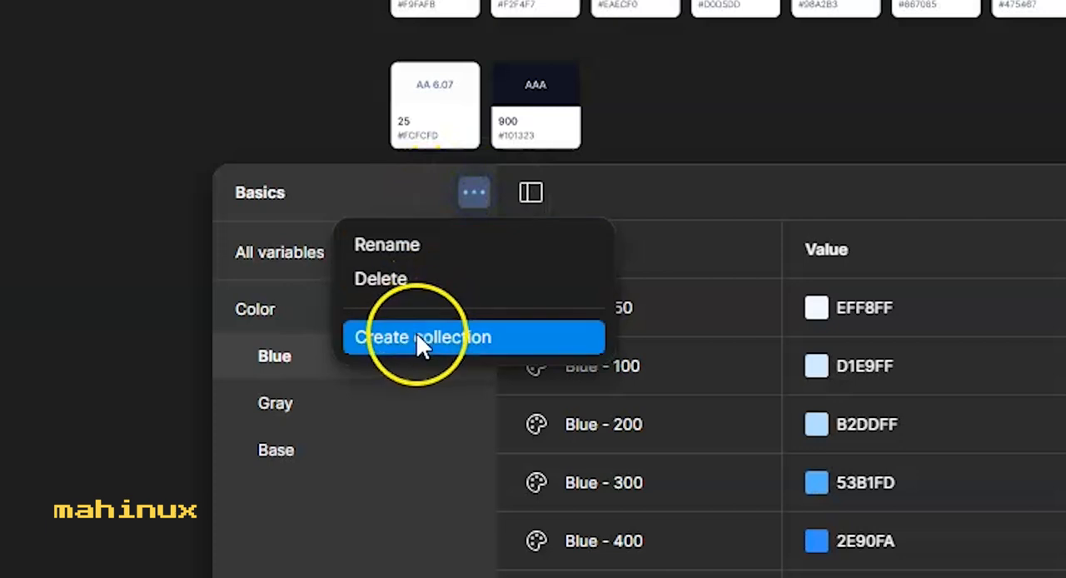
{"action": "double_click", "coordinate": [345, 202]}
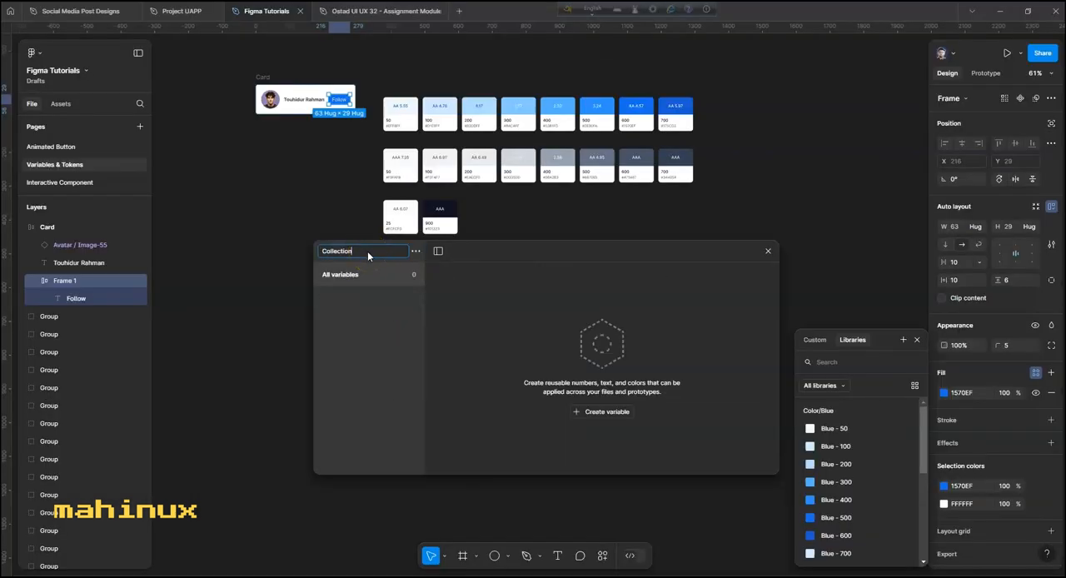
{"action": "left_click_drag", "start_coordinate": [367, 251], "coordinate": [317, 251]}
{"action": "key", "text": "Return"}
{"action": "left_click", "coordinate": [350, 250]}
{"action": "left_click", "coordinate": [347, 237]}
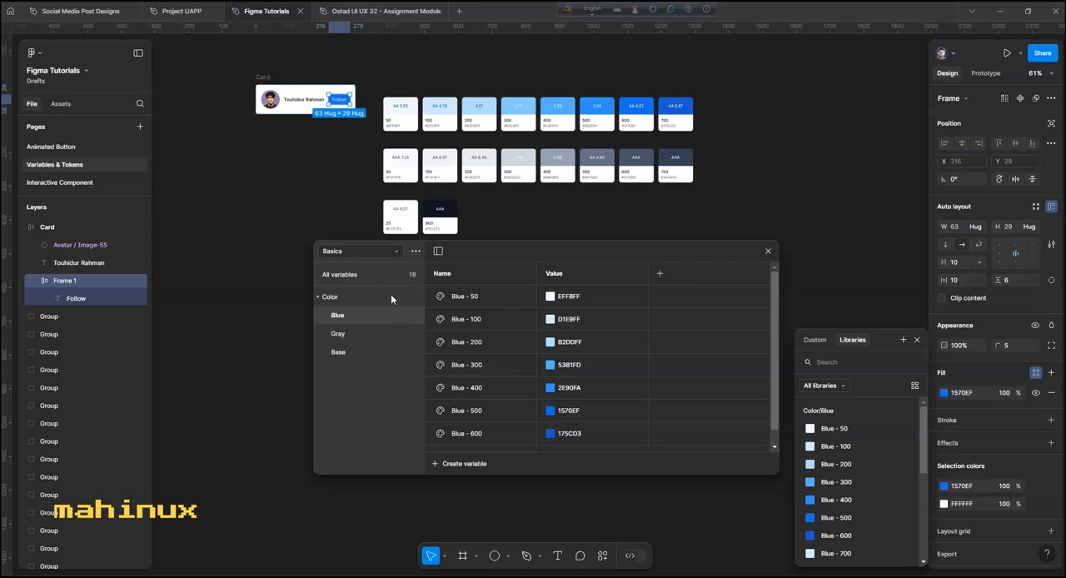
- Switch to the Modes collection and create a color variable named Button
{"action": "left_click", "coordinate": [396, 251]}
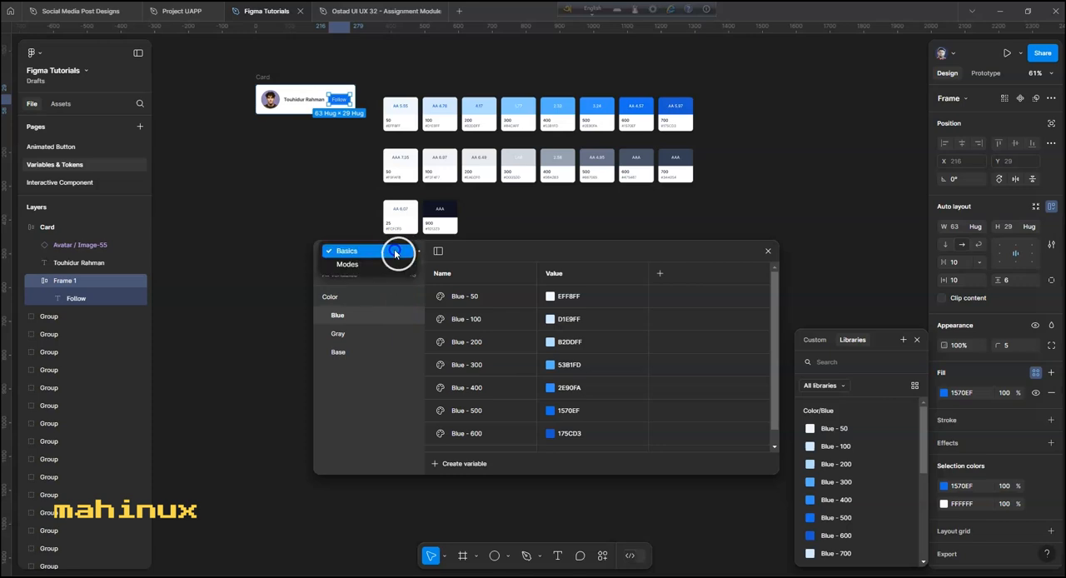
{"action": "left_click", "coordinate": [363, 270]}
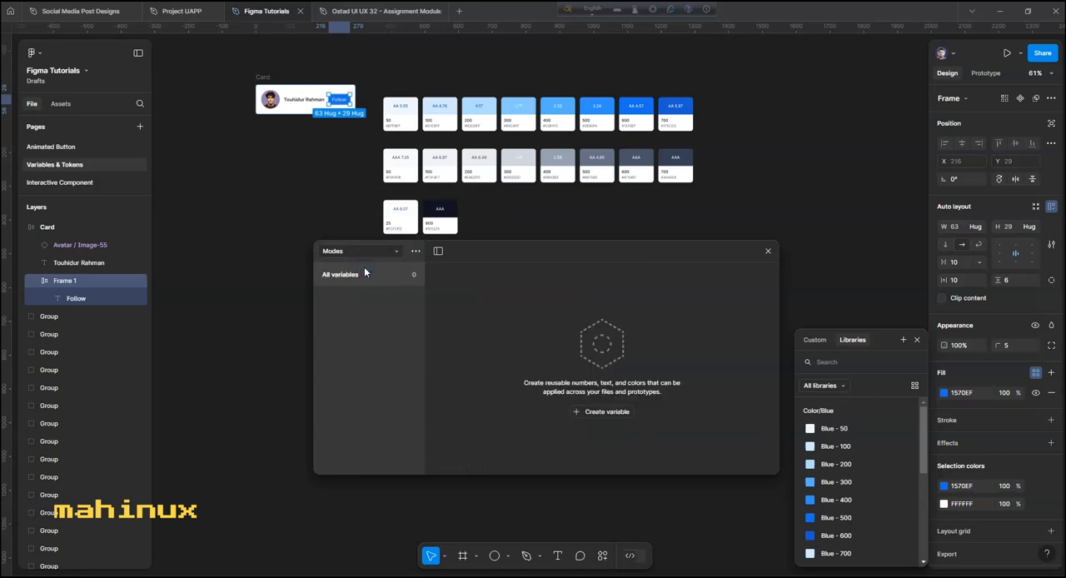
{"action": "left_click", "coordinate": [589, 414]}
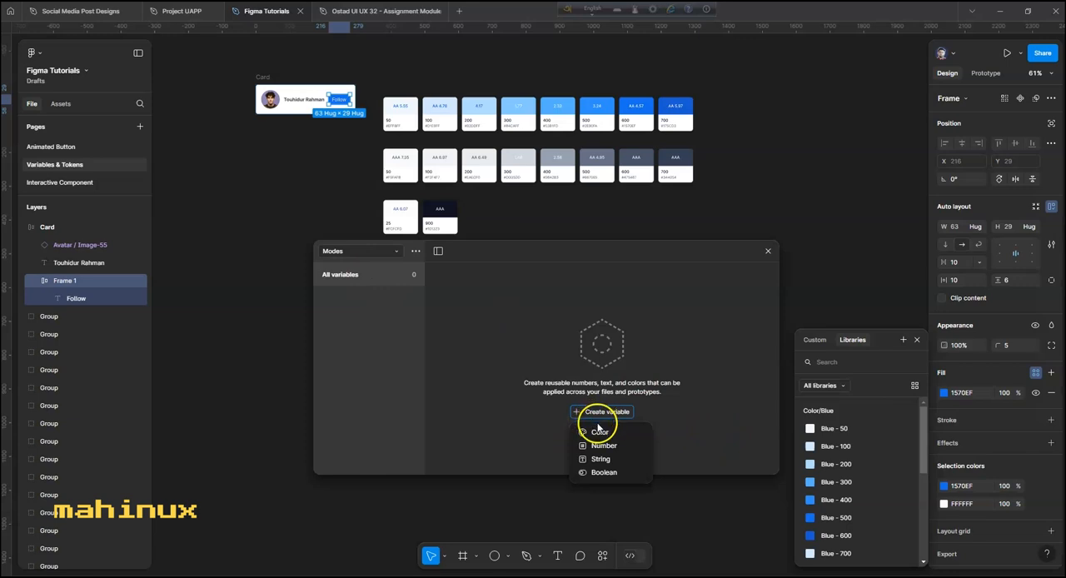
{"action": "left_click", "coordinate": [603, 433]}
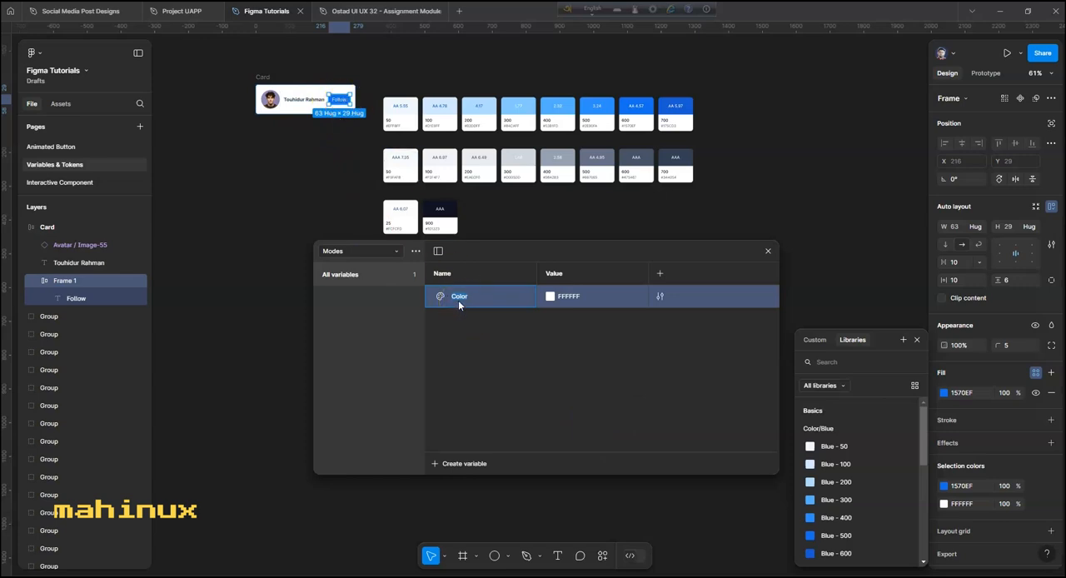
{"action": "type", "text": "Button"}
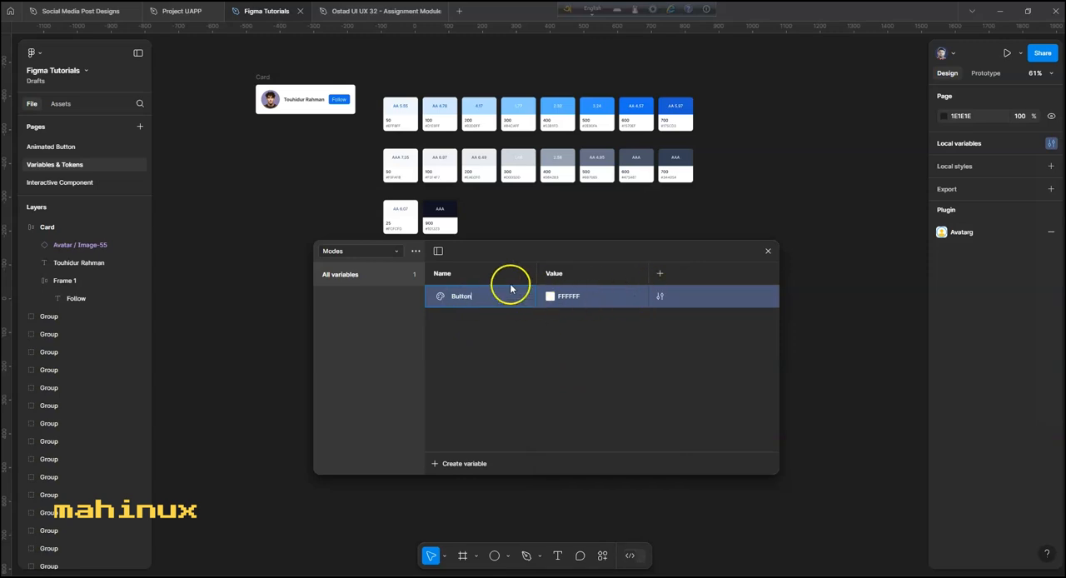
{"action": "key", "text": "Return"}
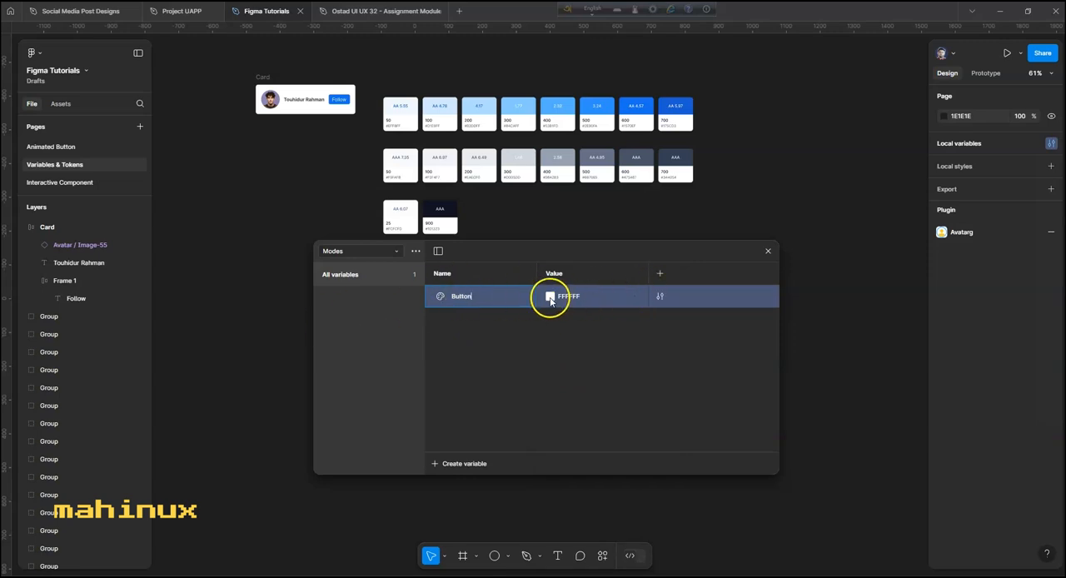
- Link the Button variable's value to the Basics color Blue - 600
{"action": "left_click", "coordinate": [550, 298]}
{"action": "left_click", "coordinate": [607, 284]}
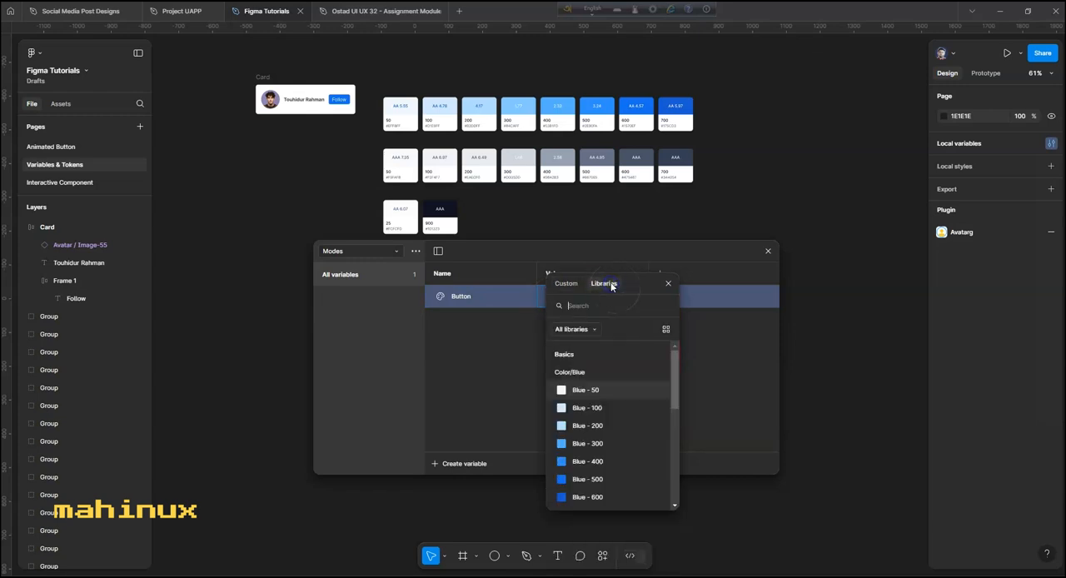
{"action": "scroll", "coordinate": [597, 442], "scroll_direction": "down", "scroll_amount": 3}
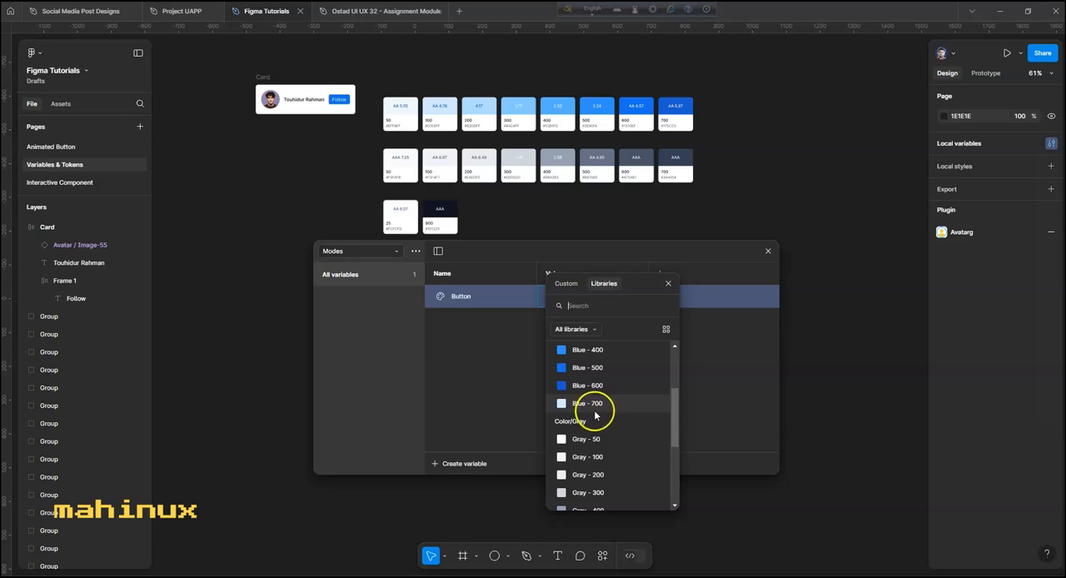
{"action": "left_click", "coordinate": [575, 386]}
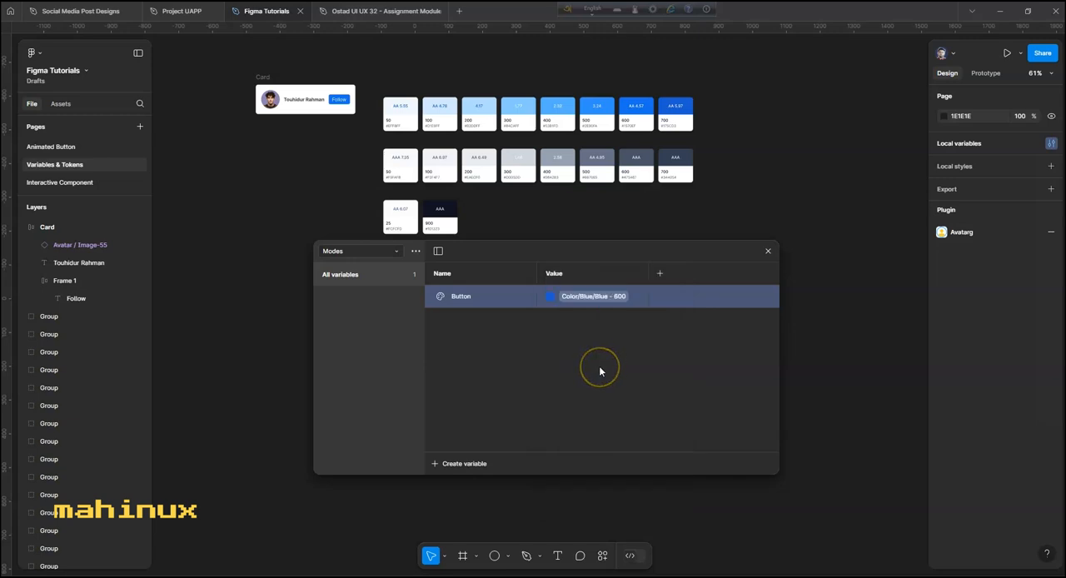
{"action": "left_click", "coordinate": [550, 347]}
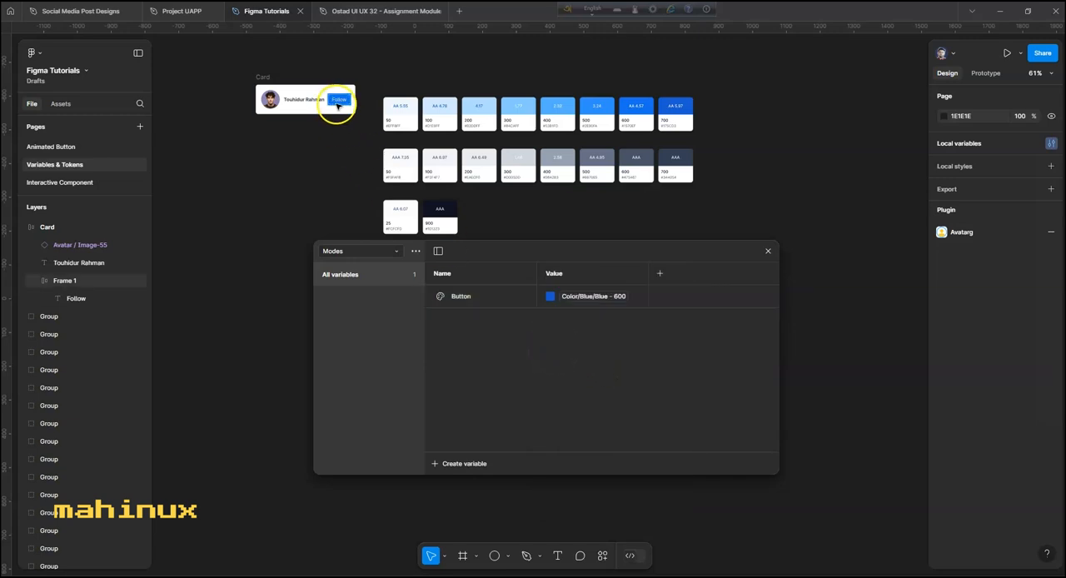
- Create a color variable named Button-text in Modes and link its value to Color/Base/White
{"action": "left_click", "coordinate": [464, 464]}
{"action": "left_click", "coordinate": [454, 482]}
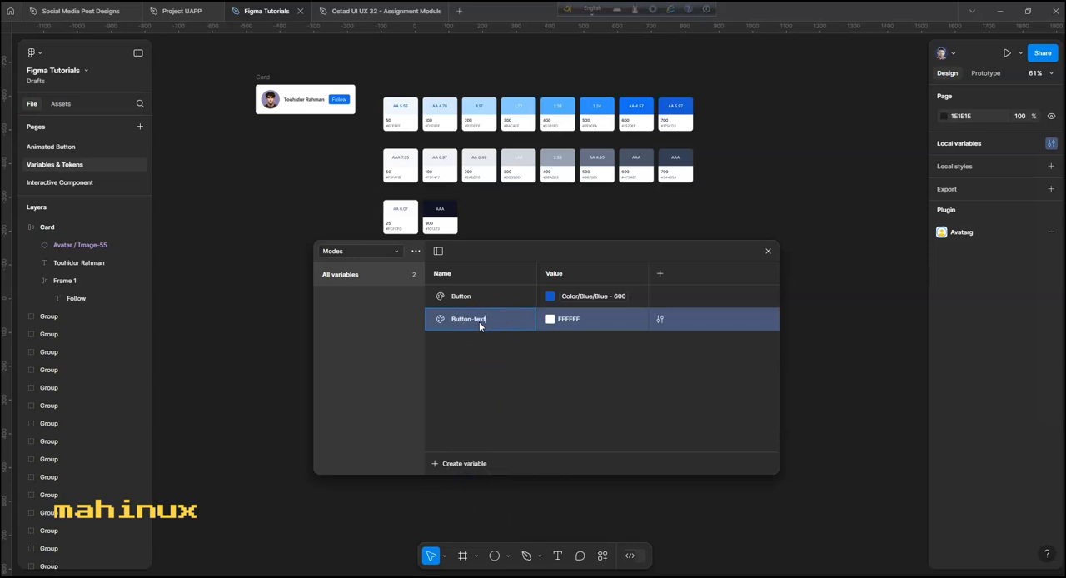
{"action": "left_click", "coordinate": [549, 319]}
{"action": "left_click", "coordinate": [601, 284]}
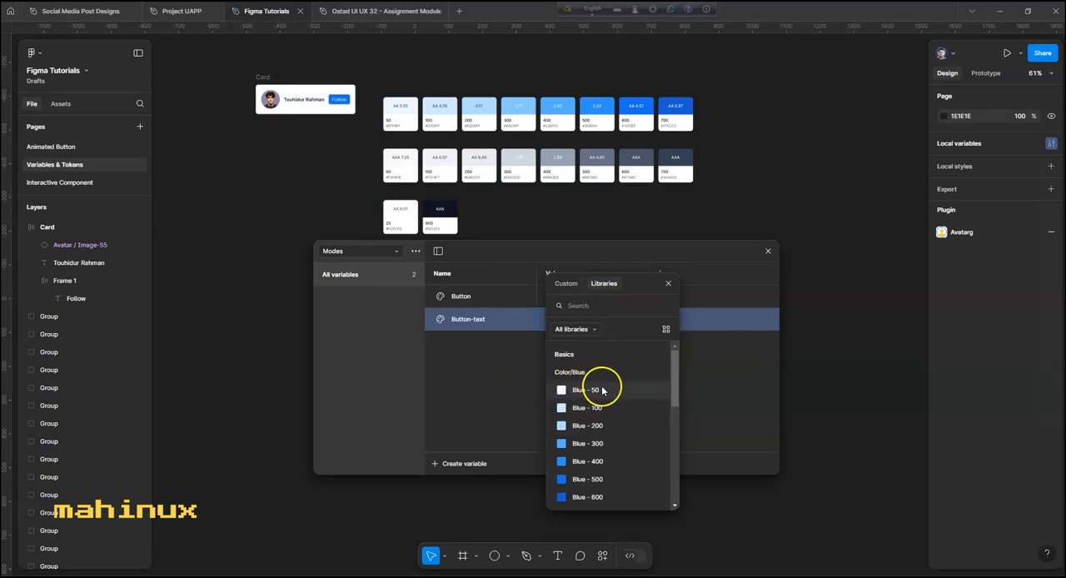
{"action": "scroll", "coordinate": [603, 390], "scroll_direction": "down", "scroll_amount": 8}
{"action": "left_click", "coordinate": [589, 439]}
{"action": "left_click", "coordinate": [508, 379]}
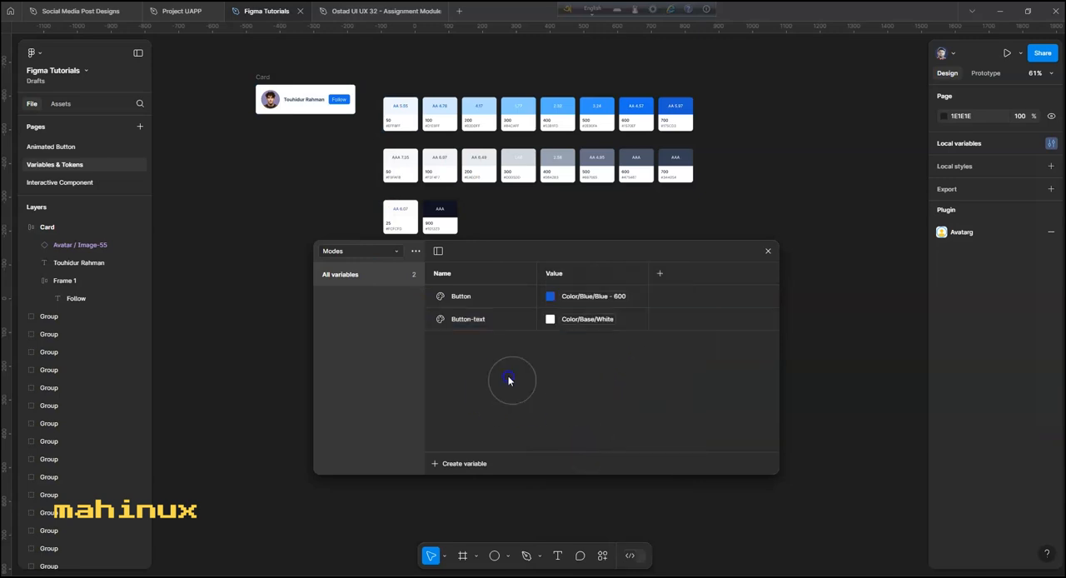
- Check the card's name text and create a color variable named Text linked to Color/Gray/Gray - 700
{"action": "left_click", "coordinate": [304, 99]}
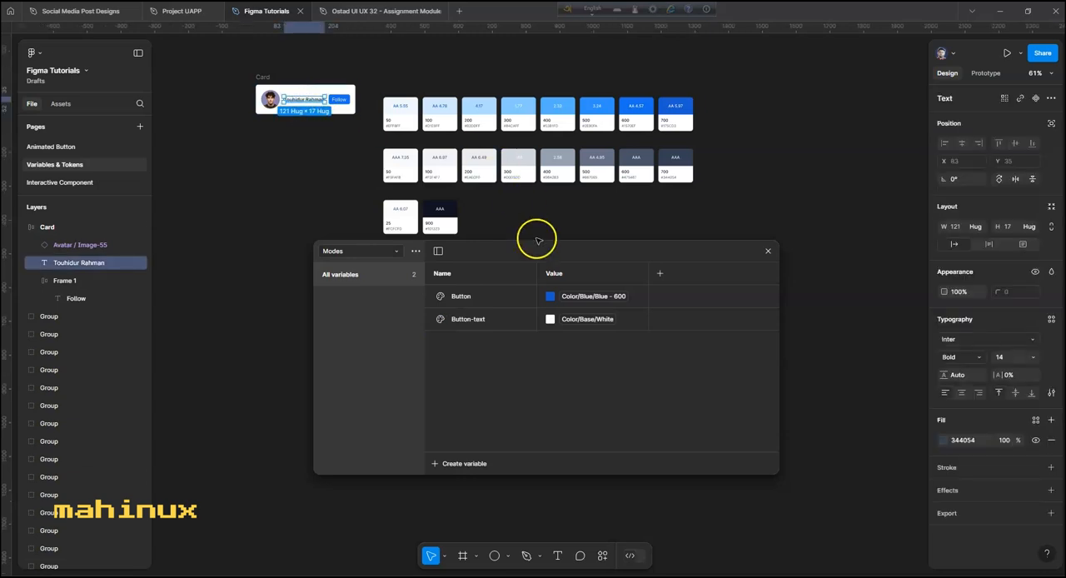
{"action": "left_click", "coordinate": [477, 465]}
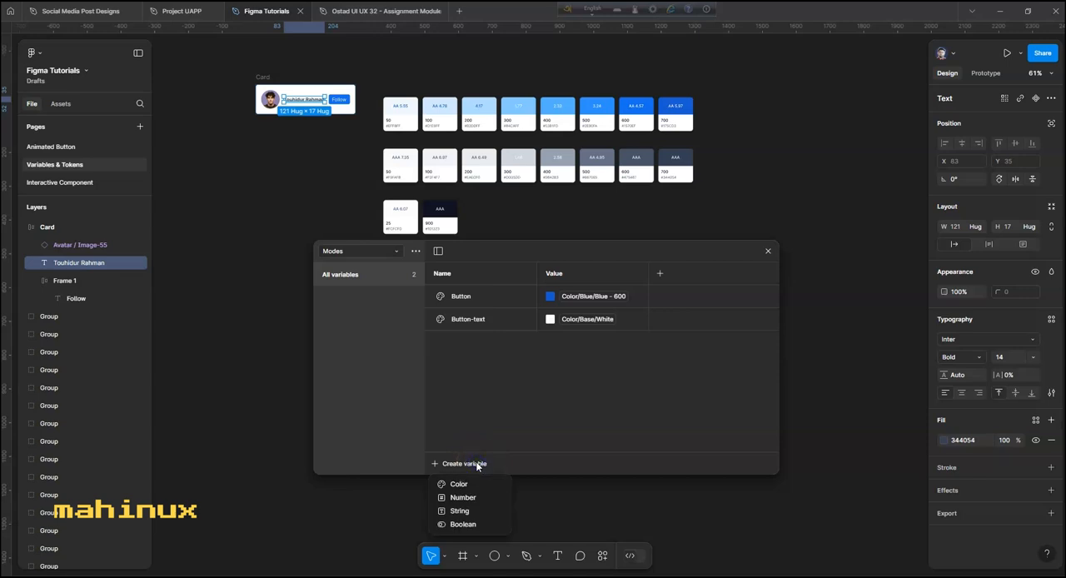
{"action": "left_click", "coordinate": [476, 483]}
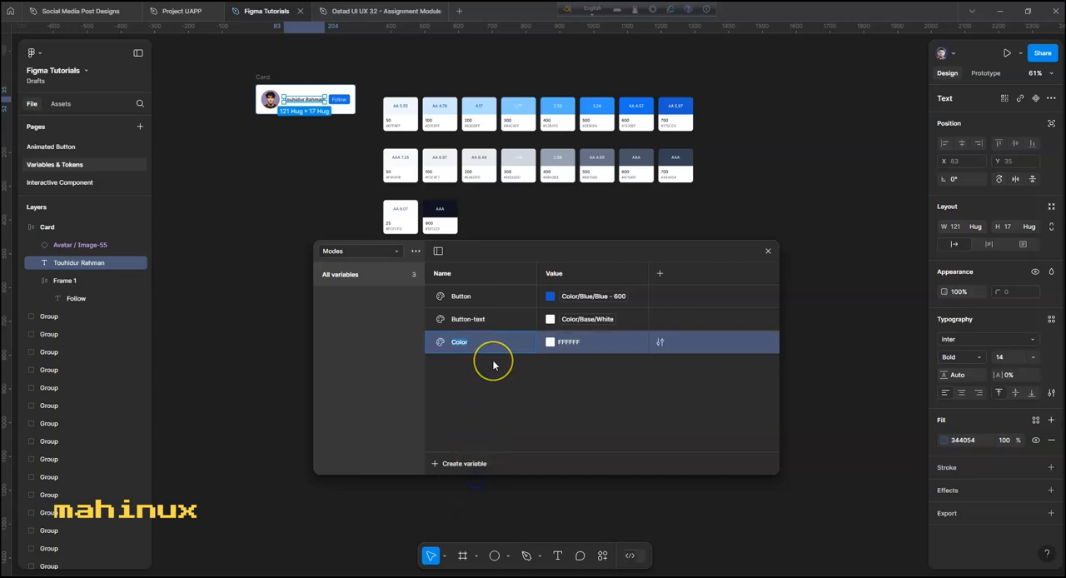
{"action": "type", "text": "Text"}
{"action": "left_click", "coordinate": [550, 342]}
{"action": "left_click", "coordinate": [604, 283]}
{"action": "scroll", "coordinate": [607, 392], "scroll_direction": "down", "scroll_amount": 6}
{"action": "left_click", "coordinate": [606, 372]}
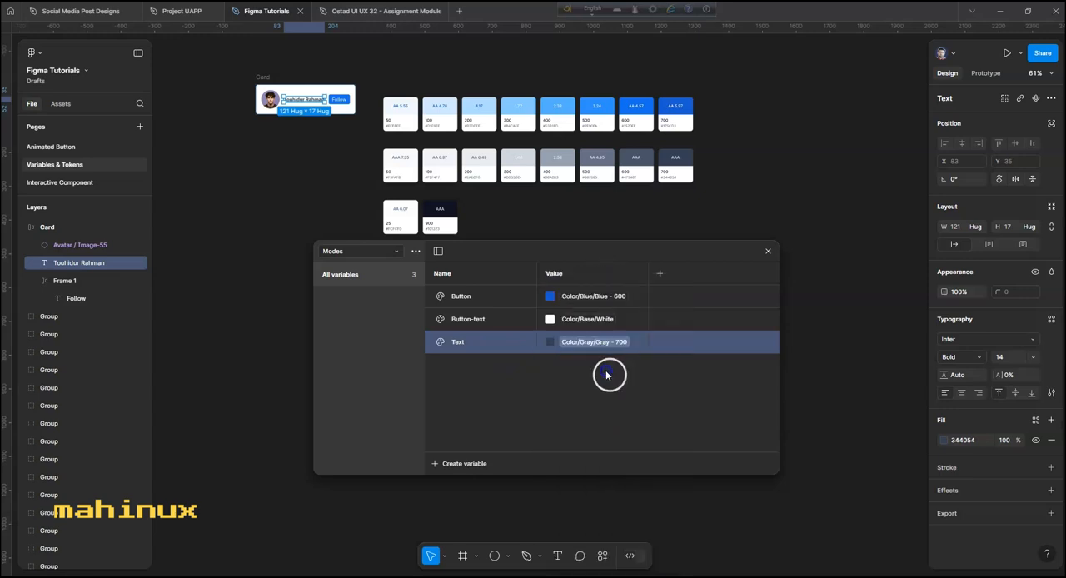
{"action": "left_click", "coordinate": [596, 404]}
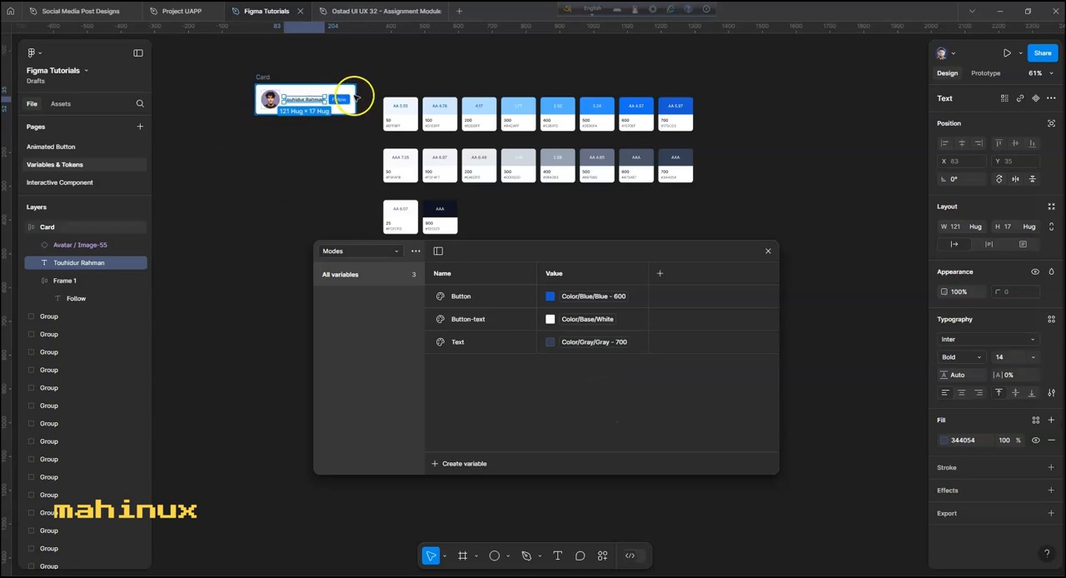
{"action": "left_click", "coordinate": [518, 421]}
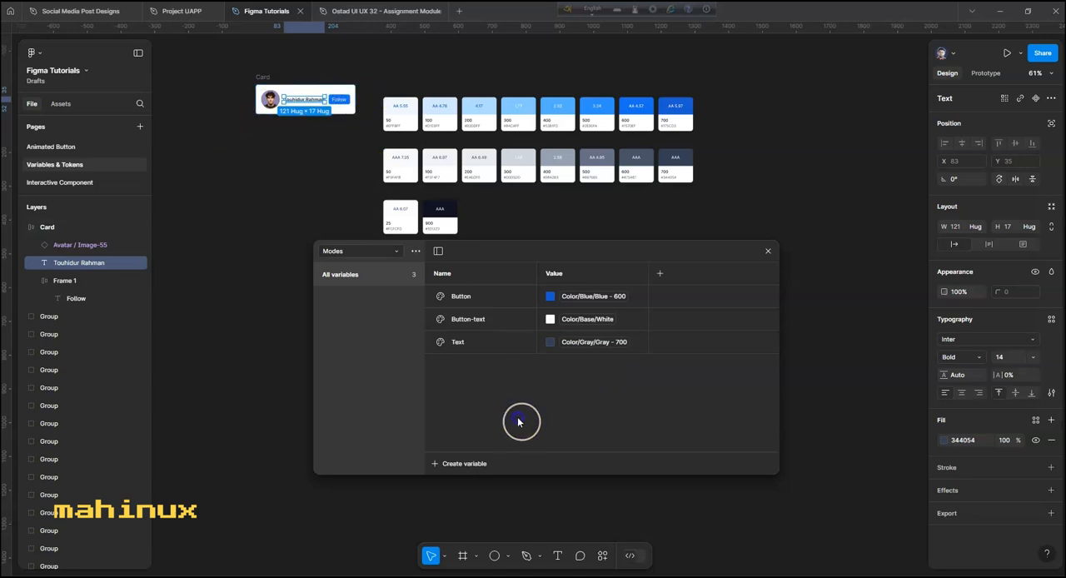
{"action": "left_click", "coordinate": [528, 397]}
{"action": "left_click", "coordinate": [360, 171]}
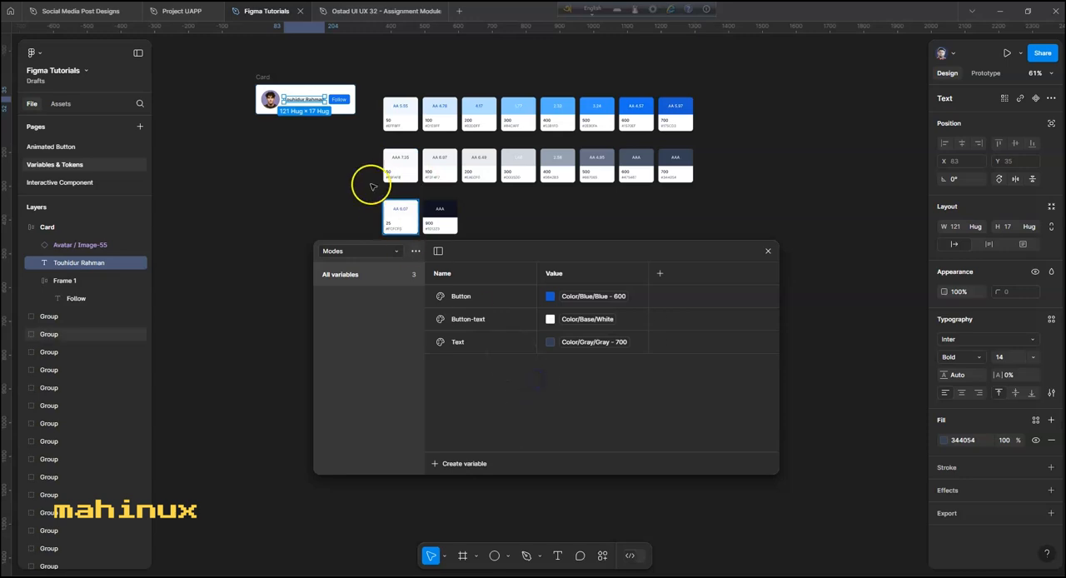
- Create a color variable named BG in Modes and link its value to Color/Blue/Blue - 50
{"action": "left_click", "coordinate": [471, 463]}
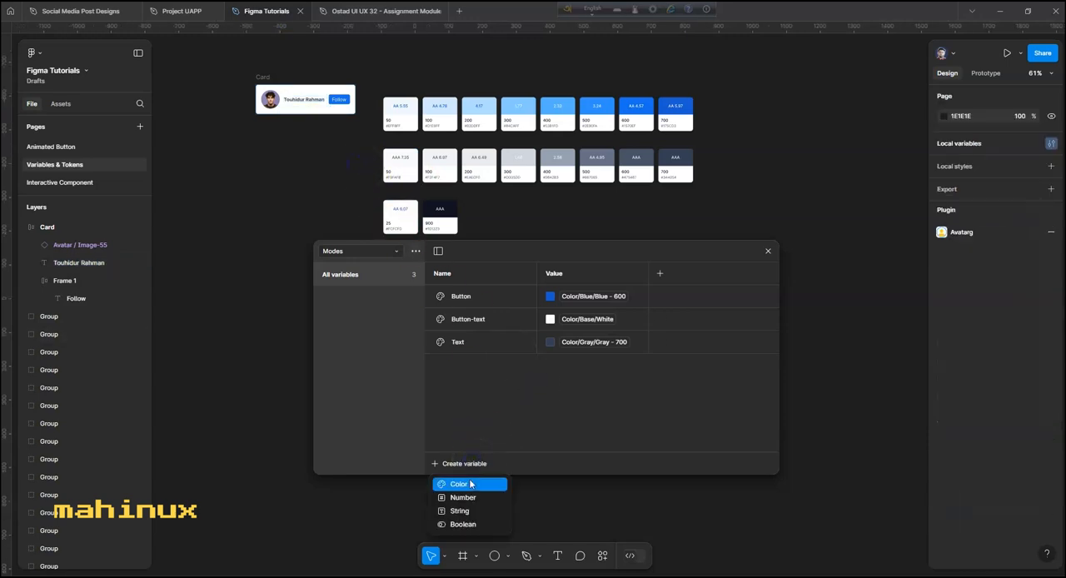
{"action": "left_click", "coordinate": [470, 483]}
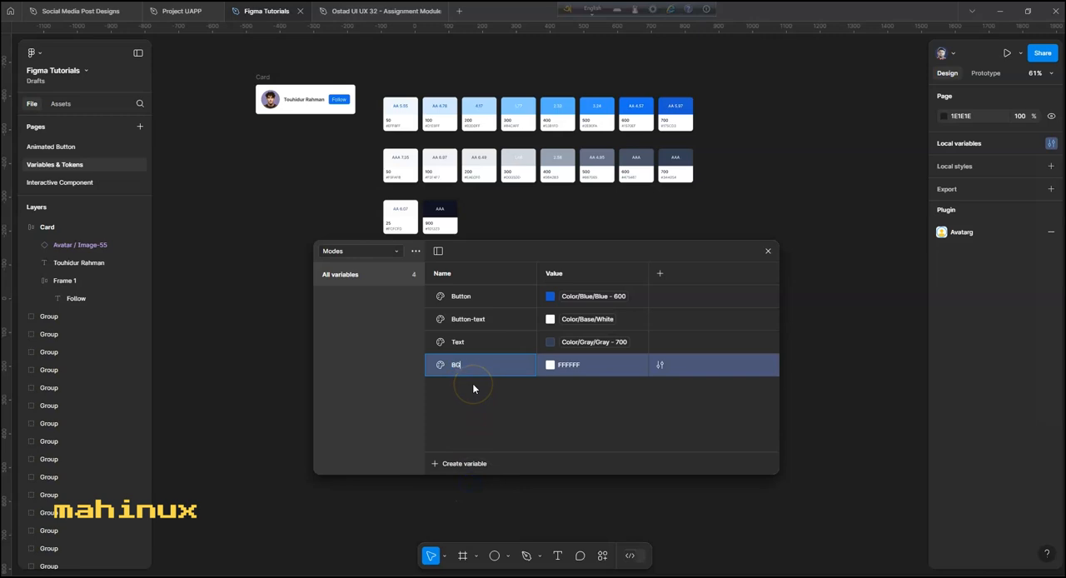
{"action": "left_click", "coordinate": [550, 366]}
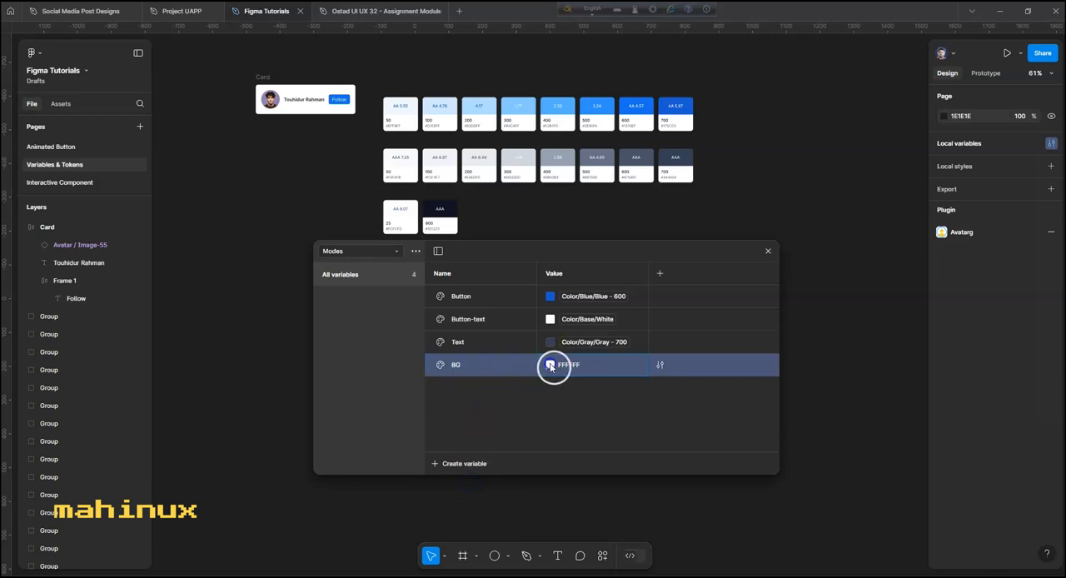
{"action": "left_click", "coordinate": [605, 284]}
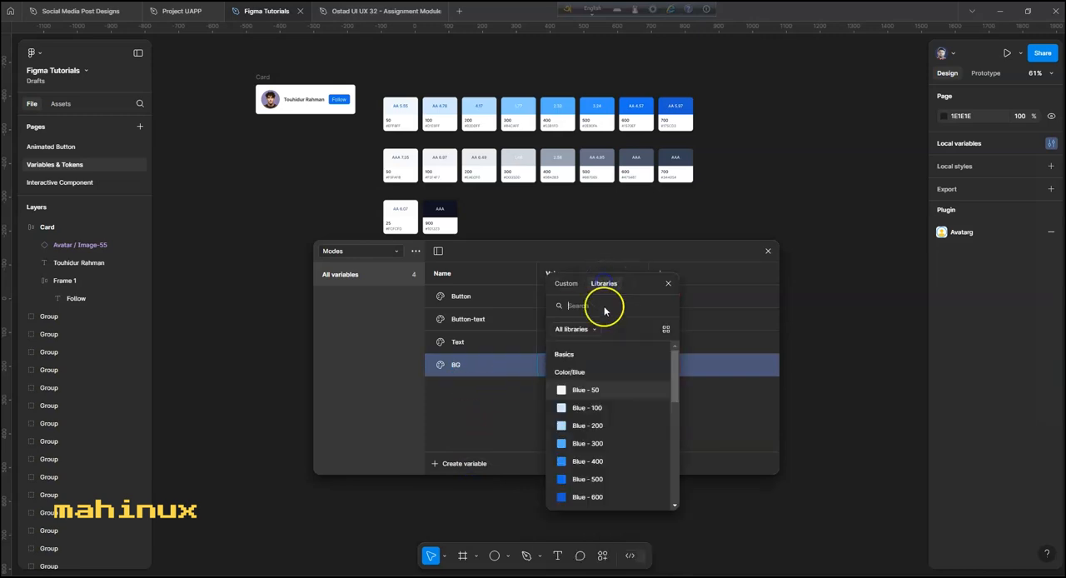
{"action": "left_click", "coordinate": [599, 391]}
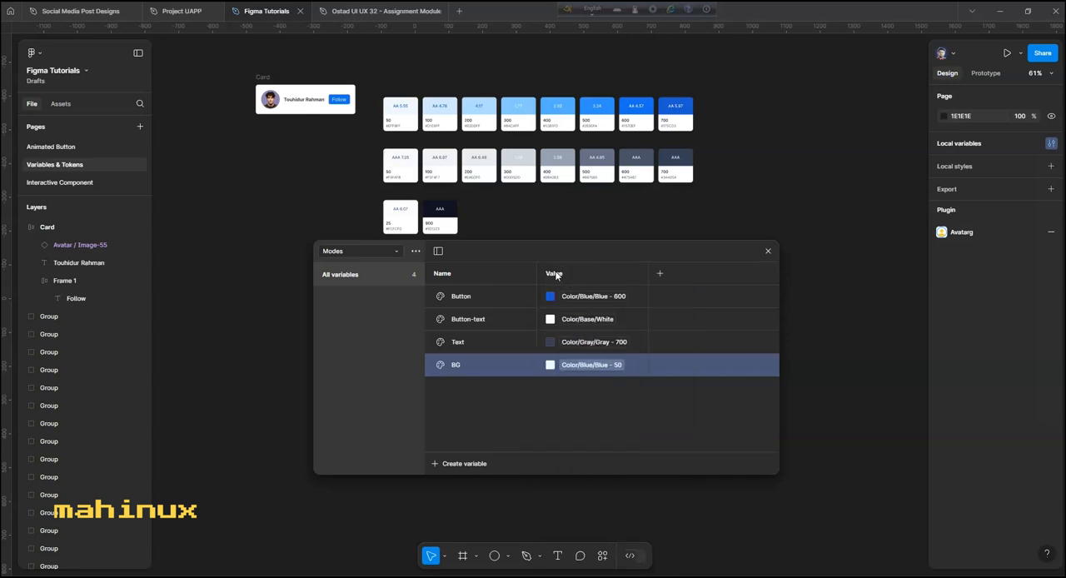
- Rename the Modes collection's value column to Light and add a second variable mode named Dark
{"action": "double_click", "coordinate": [556, 276]}
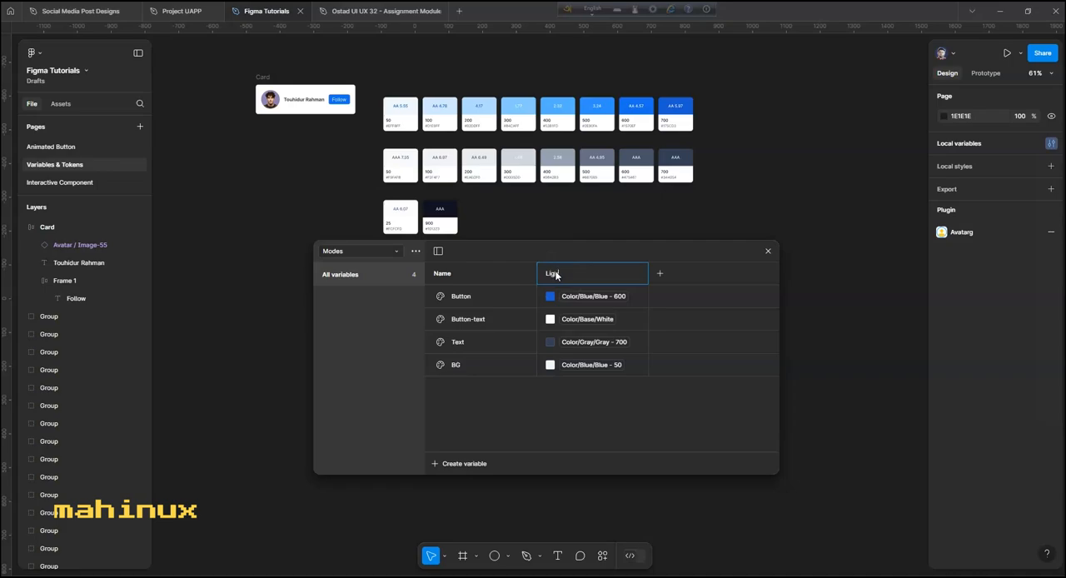
{"action": "key", "text": "Return"}
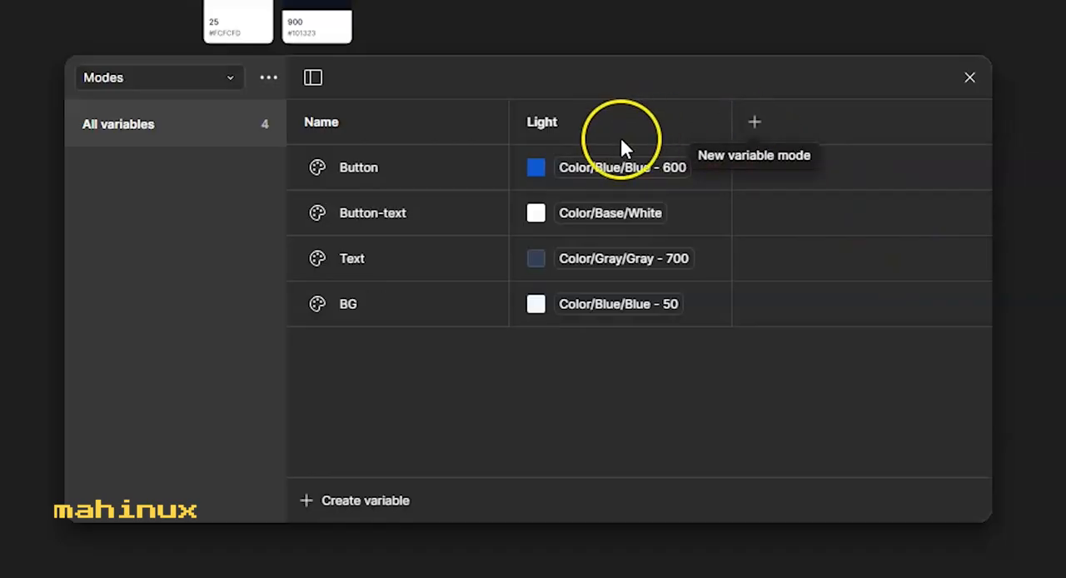
{"action": "left_click", "coordinate": [755, 123]}
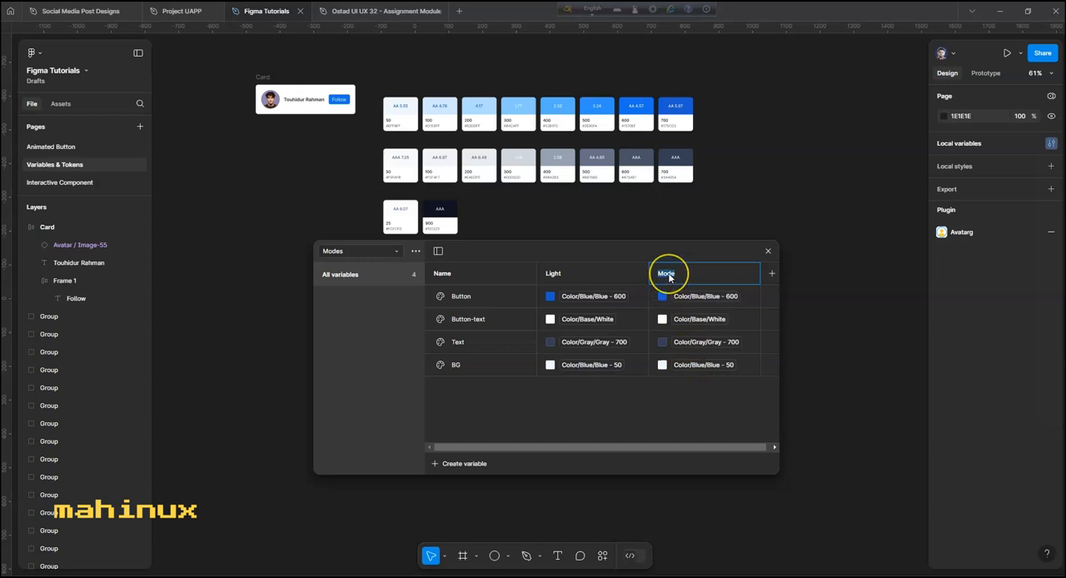
{"action": "type", "text": "k"}
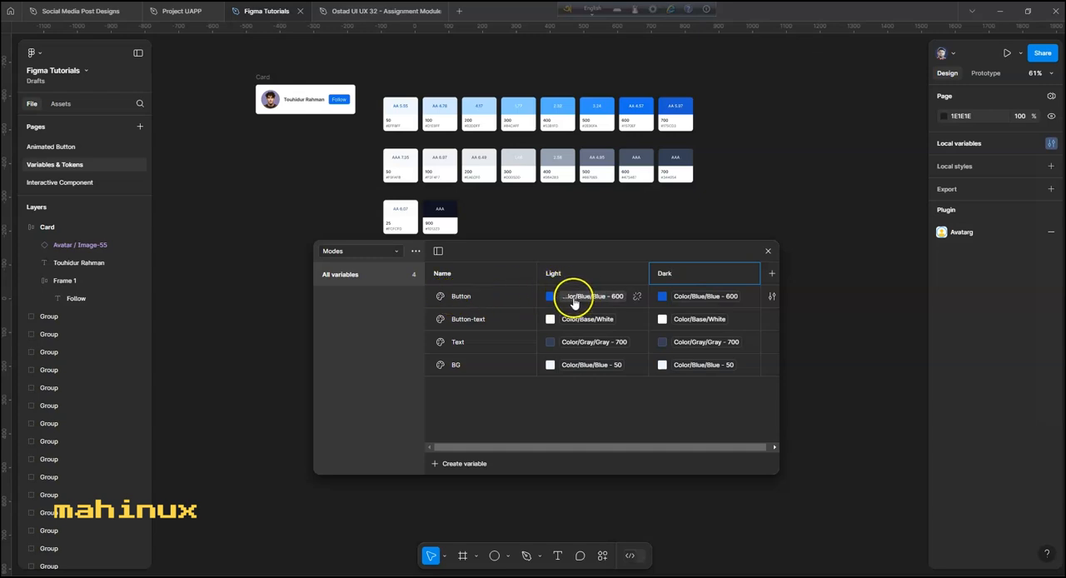
- Set the Button variable's Dark value to Color/Blue/Blue - 50
{"action": "left_click", "coordinate": [685, 298]}
{"action": "scroll", "coordinate": [721, 441], "scroll_direction": "up", "scroll_amount": 3}
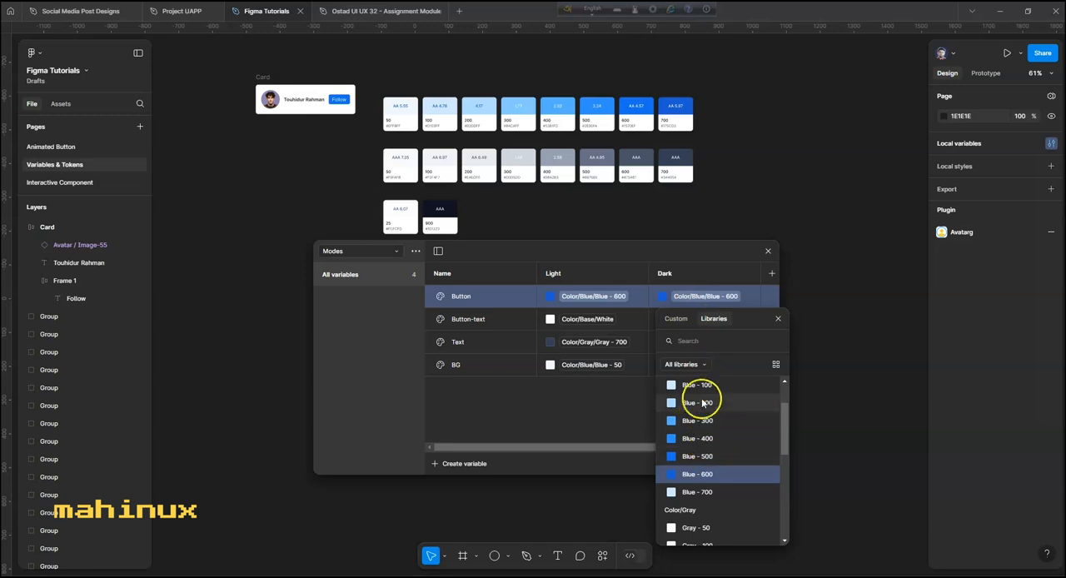
{"action": "left_click", "coordinate": [704, 422]}
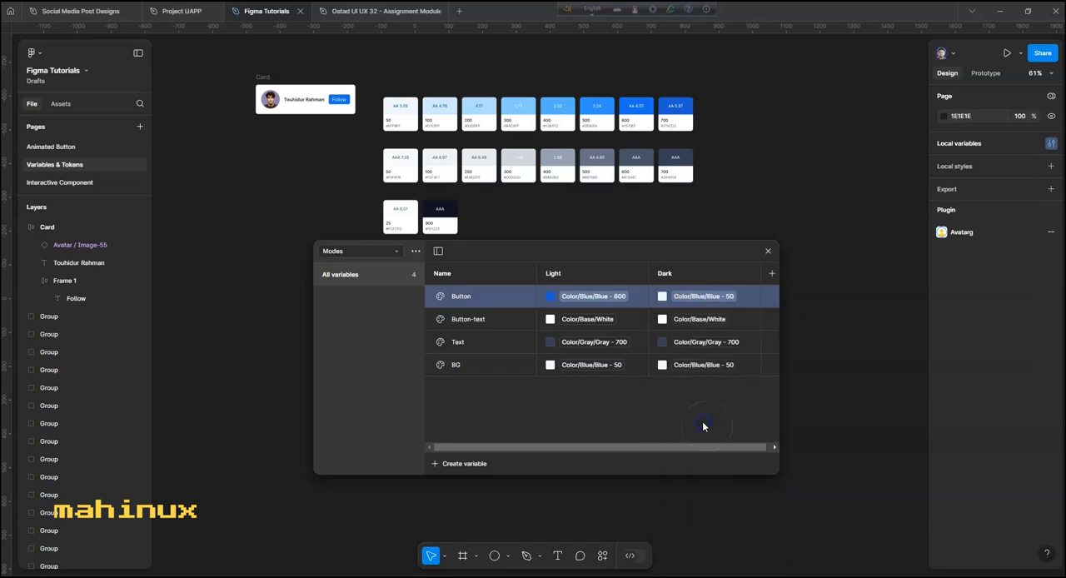
- Set the Button-text variable's Dark value to Color/Blue/Blue - 600
{"action": "left_click", "coordinate": [689, 320]}
{"action": "scroll", "coordinate": [708, 458], "scroll_direction": "down", "scroll_amount": 1}
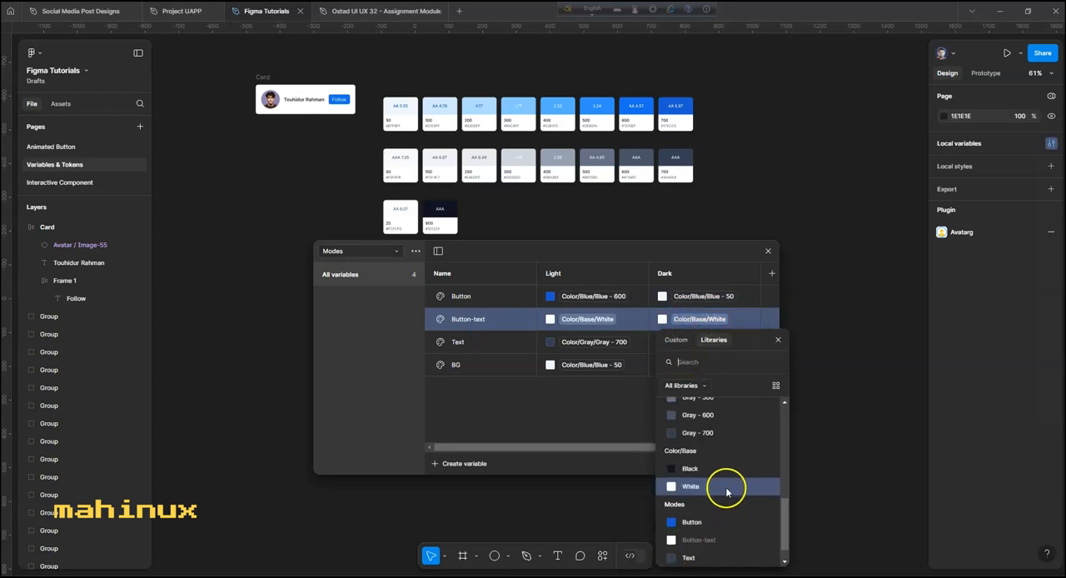
{"action": "scroll", "coordinate": [712, 462], "scroll_direction": "up", "scroll_amount": 5}
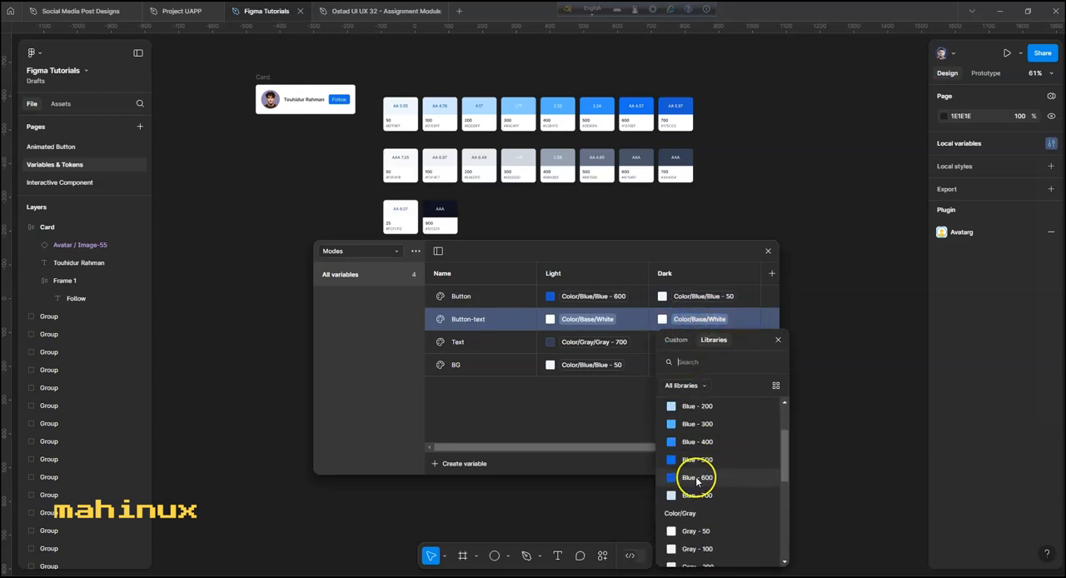
{"action": "left_click", "coordinate": [710, 477]}
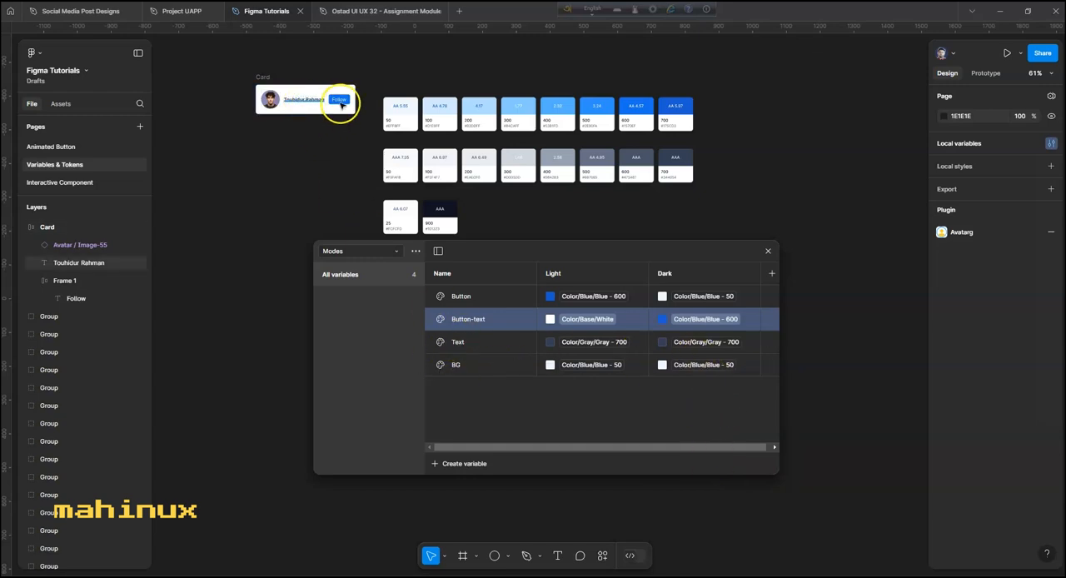
- Set the Text variable's Dark value to Color/Blue/Blue - 50
{"action": "left_click", "coordinate": [665, 346]}
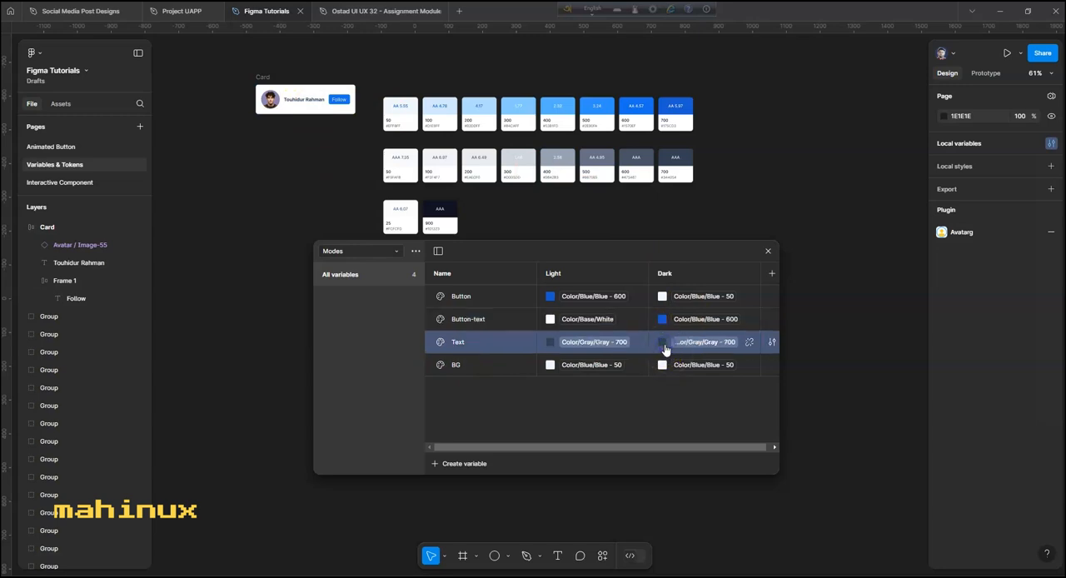
{"action": "left_click", "coordinate": [697, 342]}
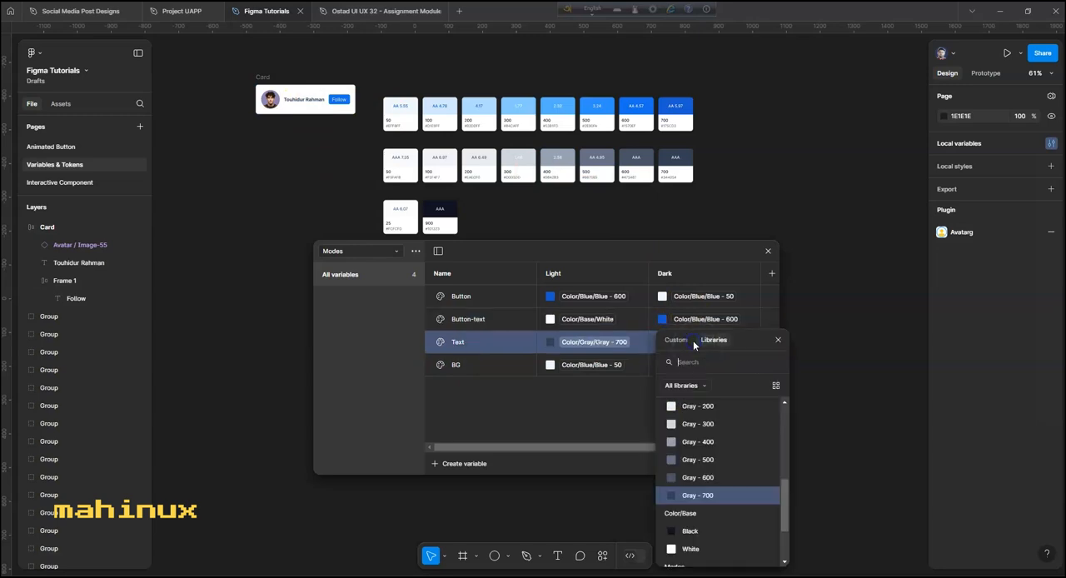
{"action": "scroll", "coordinate": [707, 433], "scroll_direction": "up", "scroll_amount": 5}
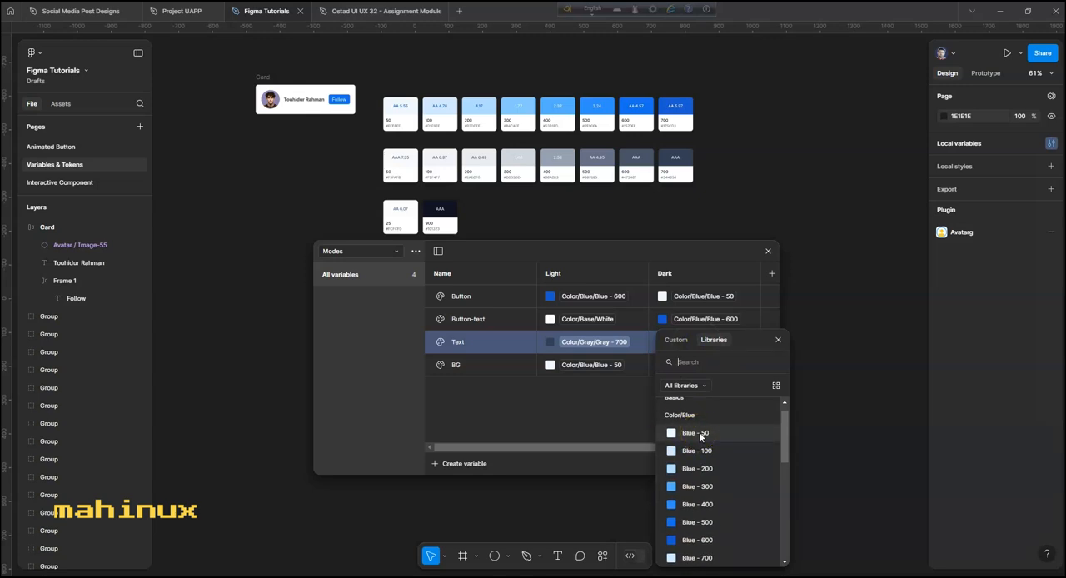
{"action": "left_click", "coordinate": [696, 433]}
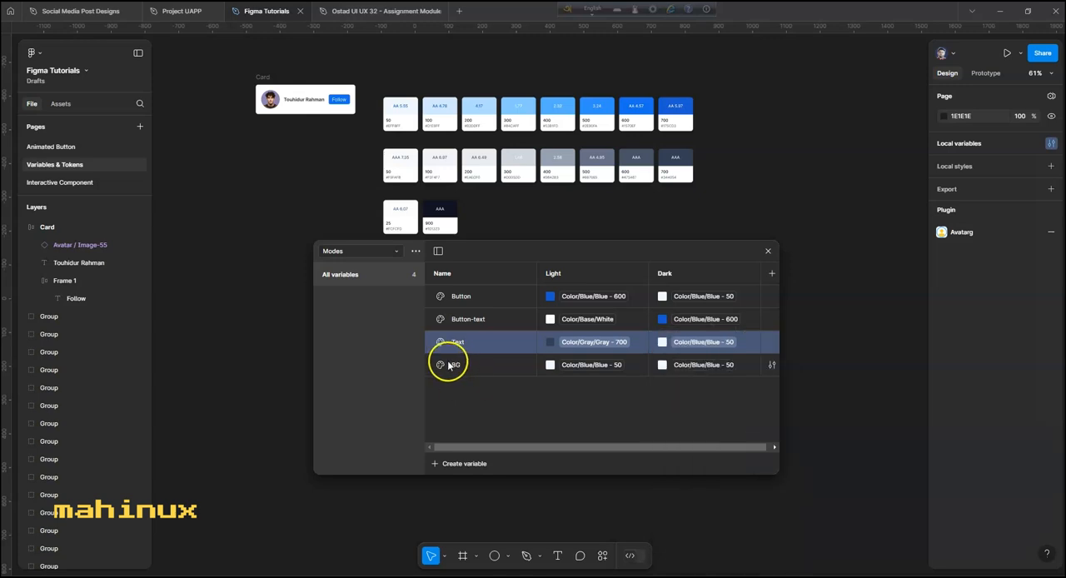
- Set the BG variable's Dark value to Color/Gray/Gray - 700
{"action": "left_click", "coordinate": [662, 364]}
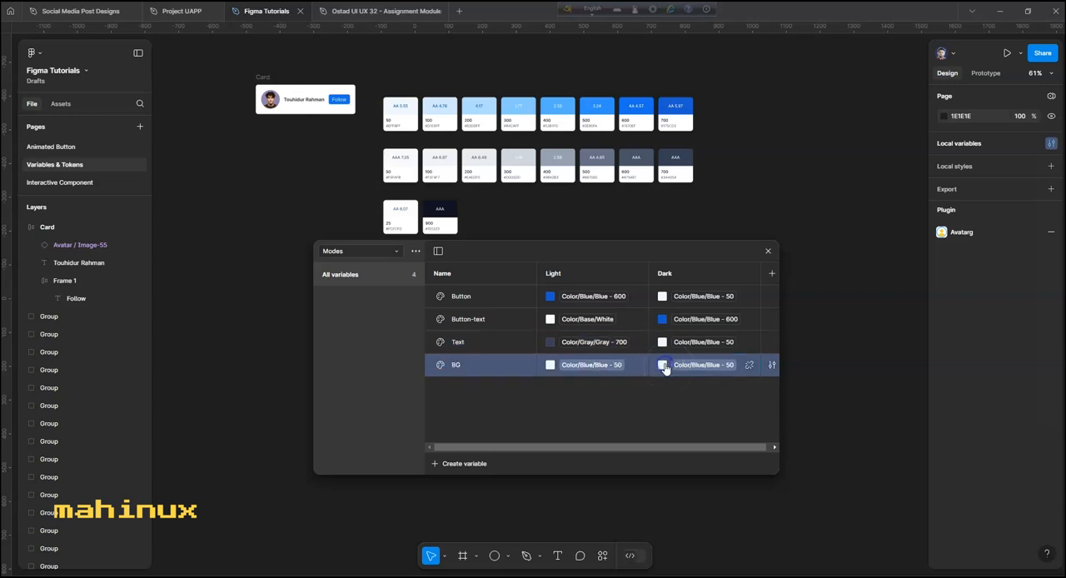
{"action": "left_click", "coordinate": [660, 363]}
{"action": "left_click", "coordinate": [720, 509]}
- Review the Blue, Gray and Base color groups in the Basics collection and return to the Modes collection
{"action": "left_click", "coordinate": [366, 251]}
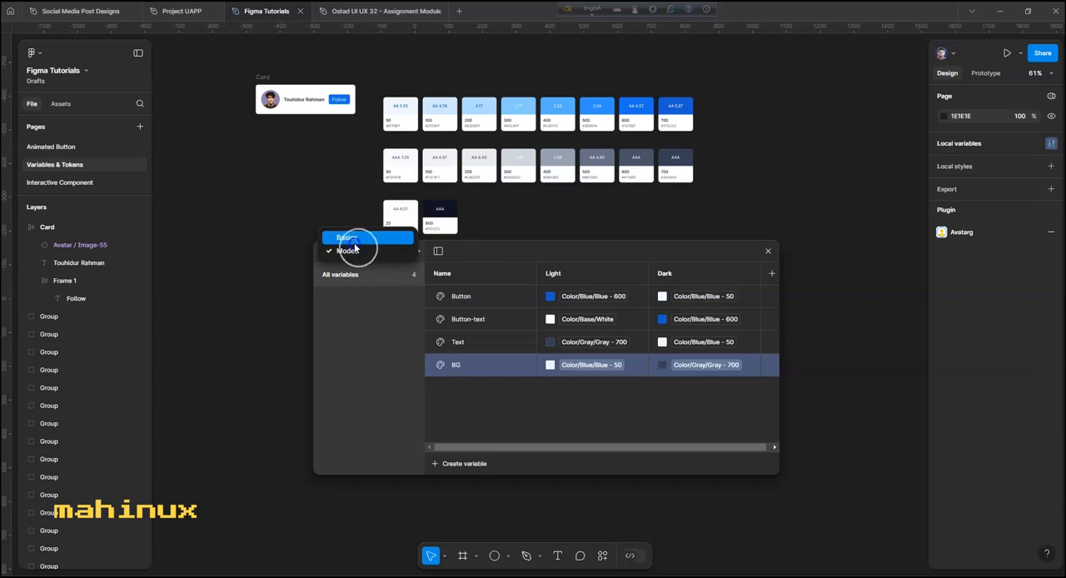
{"action": "left_click", "coordinate": [347, 238]}
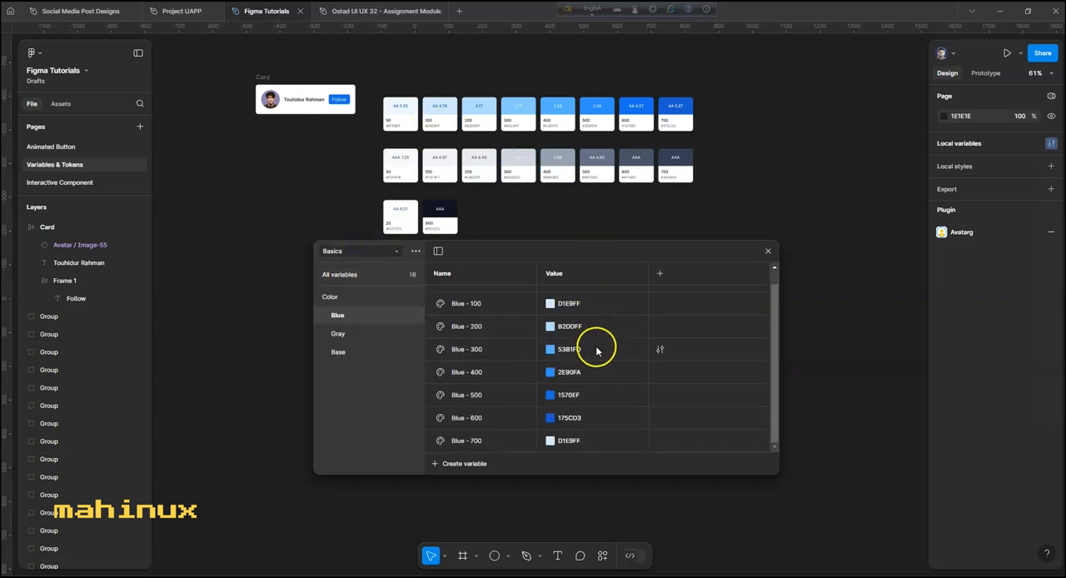
{"action": "left_click", "coordinate": [350, 335]}
{"action": "left_click", "coordinate": [348, 353]}
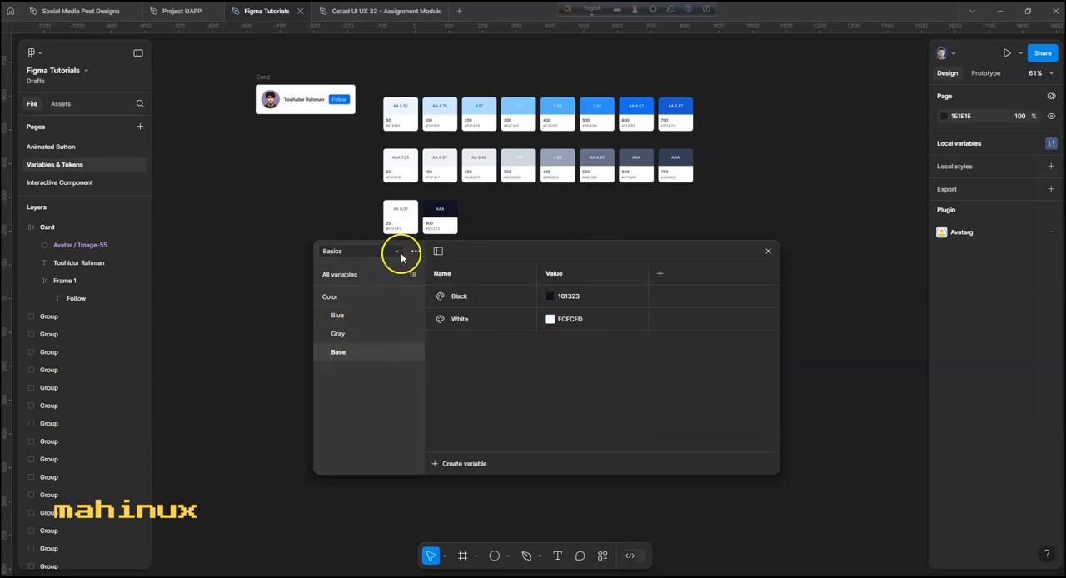
{"action": "left_click", "coordinate": [337, 316]}
{"action": "left_click", "coordinate": [344, 332]}
{"action": "left_click", "coordinate": [334, 297]}
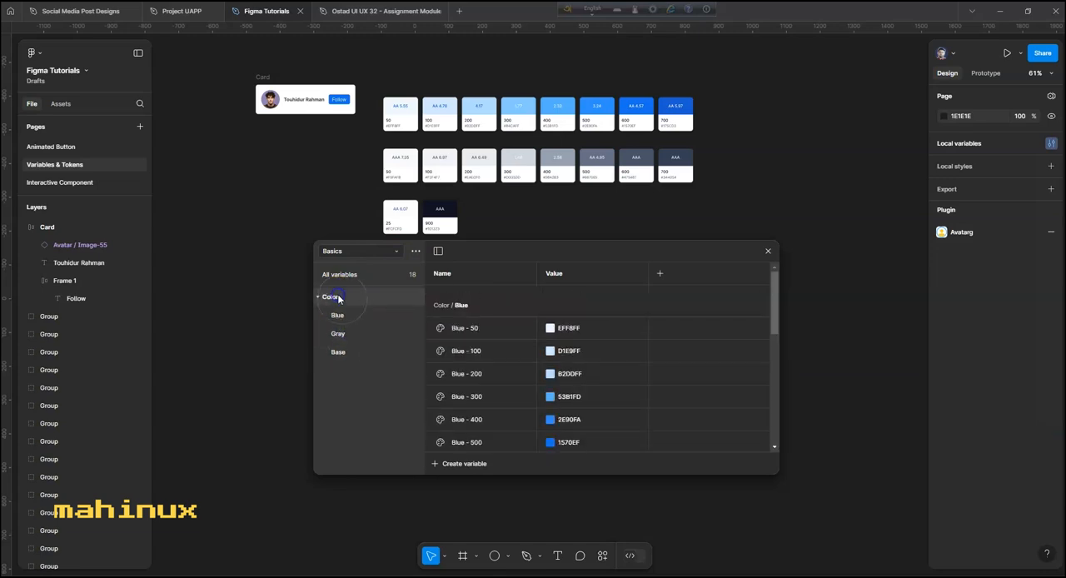
{"action": "left_click", "coordinate": [397, 250]}
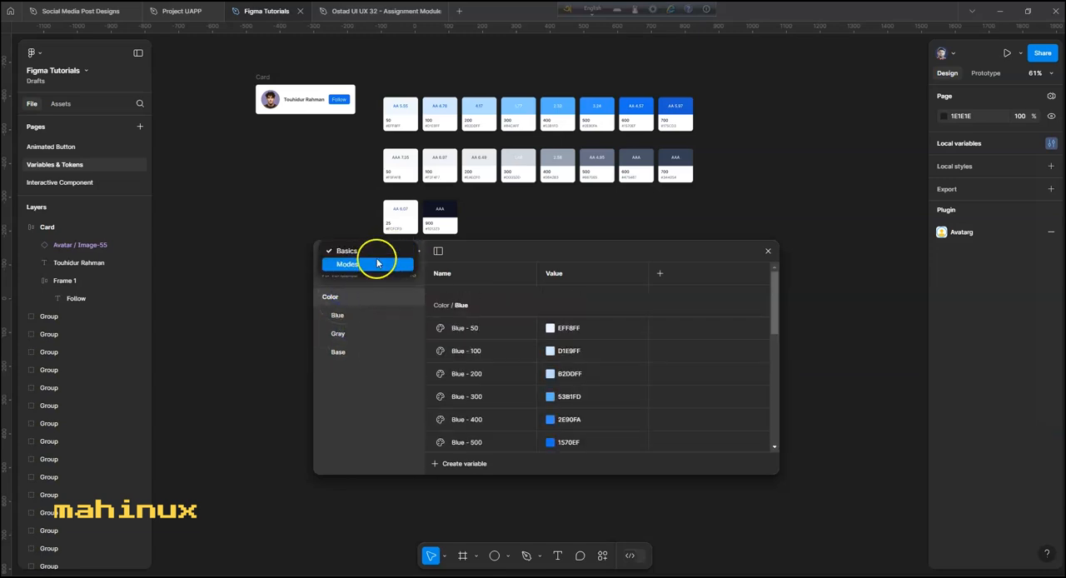
{"action": "left_click", "coordinate": [358, 265]}
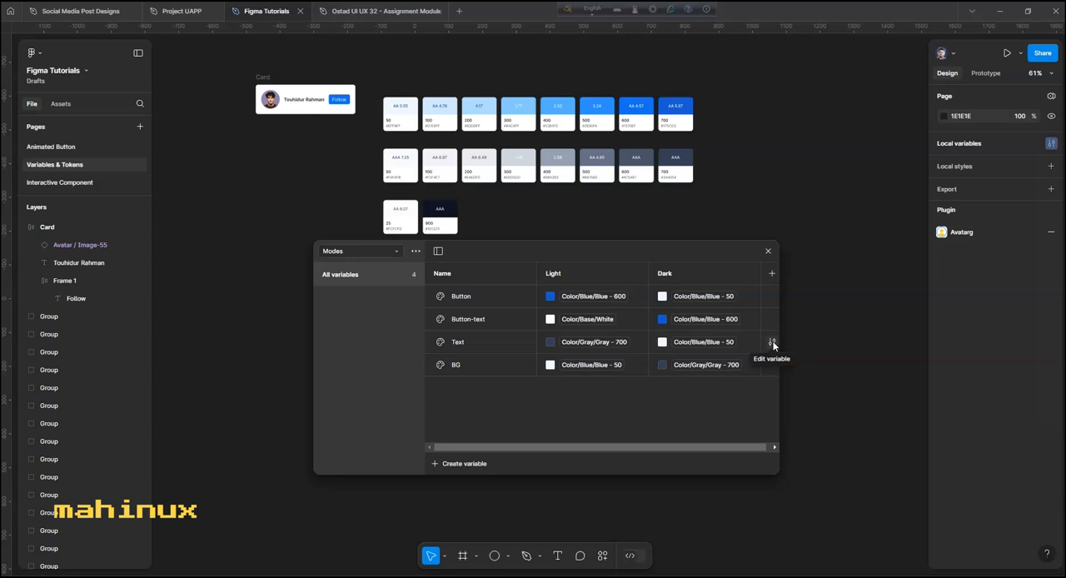
- Apply the Modes color variable Button to the fill of the card's Follow button frame
{"action": "left_click", "coordinate": [348, 102]}
{"action": "left_click", "coordinate": [332, 172]}
{"action": "double_click", "coordinate": [339, 100]}
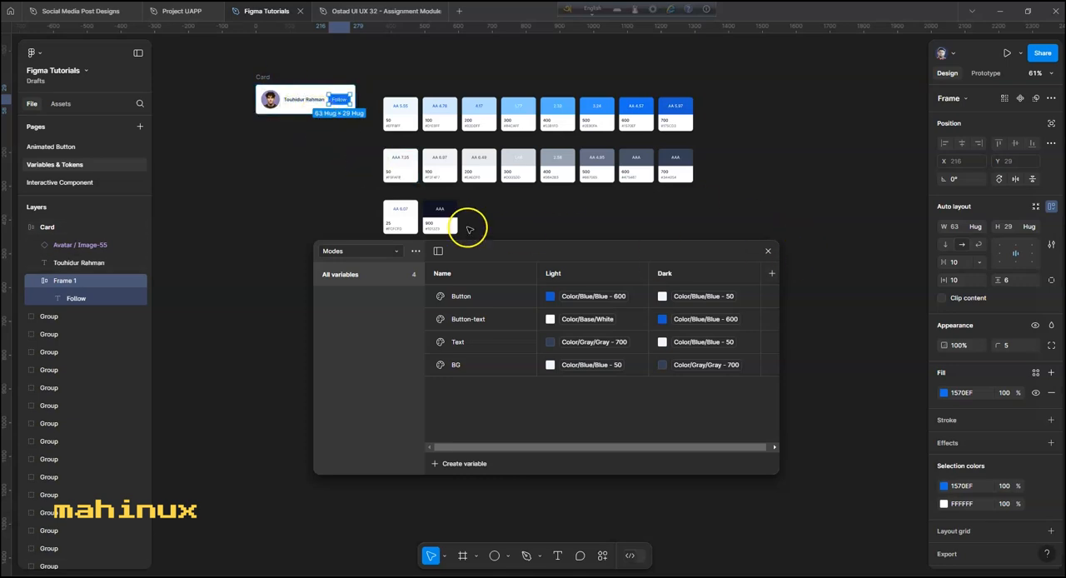
{"action": "scroll", "coordinate": [348, 159], "scroll_direction": "up", "scroll_amount": 2}
{"action": "left_click_drag", "start_coordinate": [340, 146], "coordinate": [359, 231]}
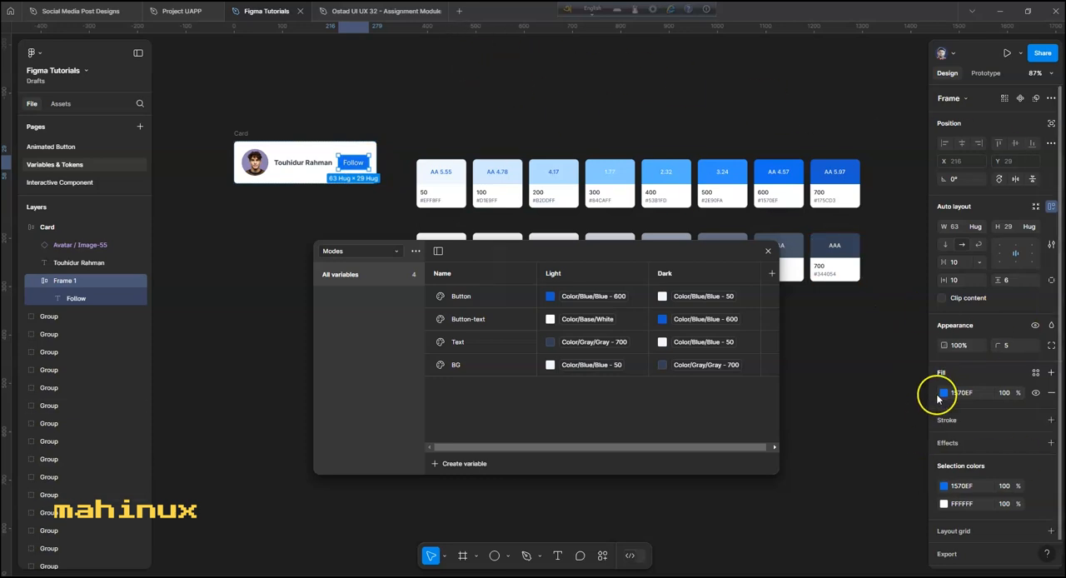
{"action": "left_click", "coordinate": [1035, 373]}
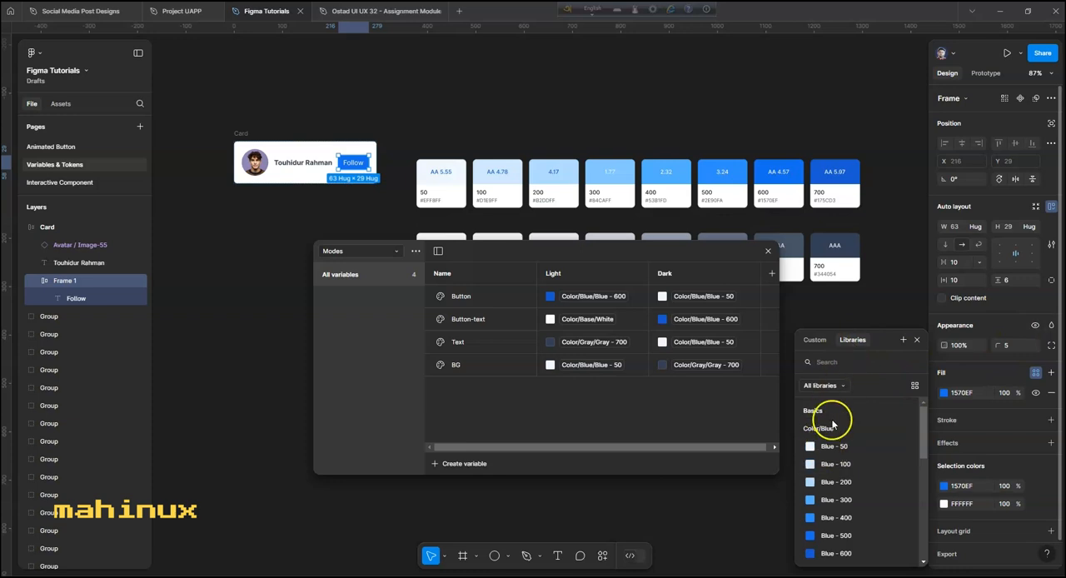
{"action": "scroll", "coordinate": [837, 472], "scroll_direction": "down", "scroll_amount": 3}
{"action": "scroll", "coordinate": [837, 472], "scroll_direction": "up", "scroll_amount": 1}
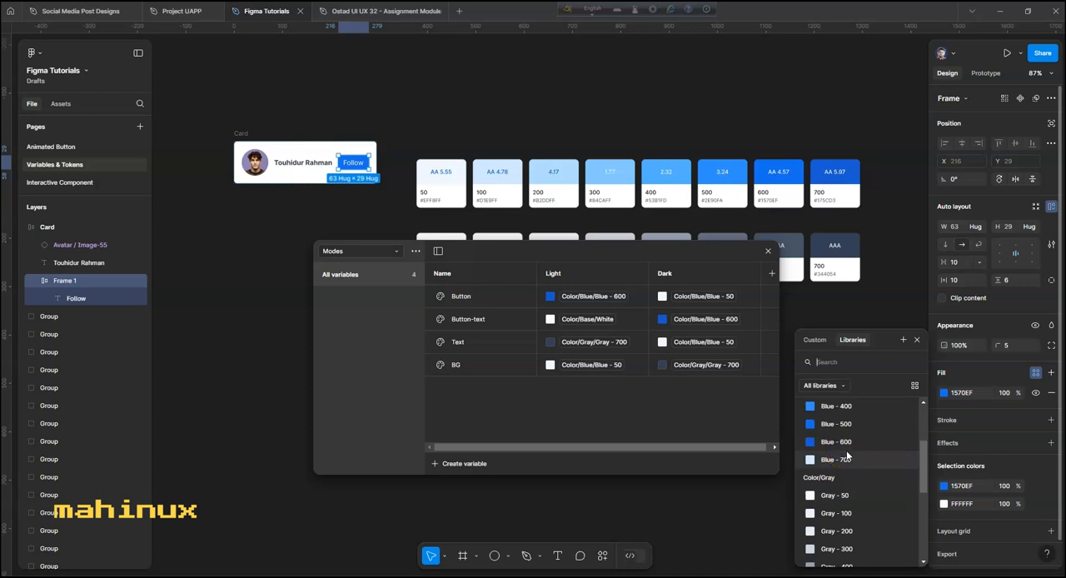
{"action": "scroll", "coordinate": [847, 456], "scroll_direction": "down", "scroll_amount": 5}
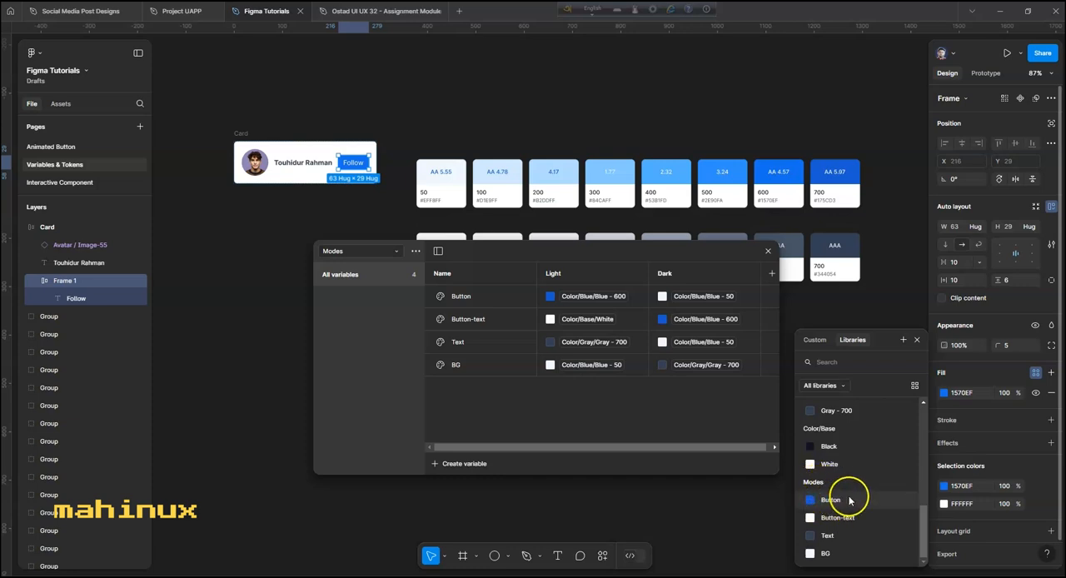
{"action": "left_click", "coordinate": [851, 501]}
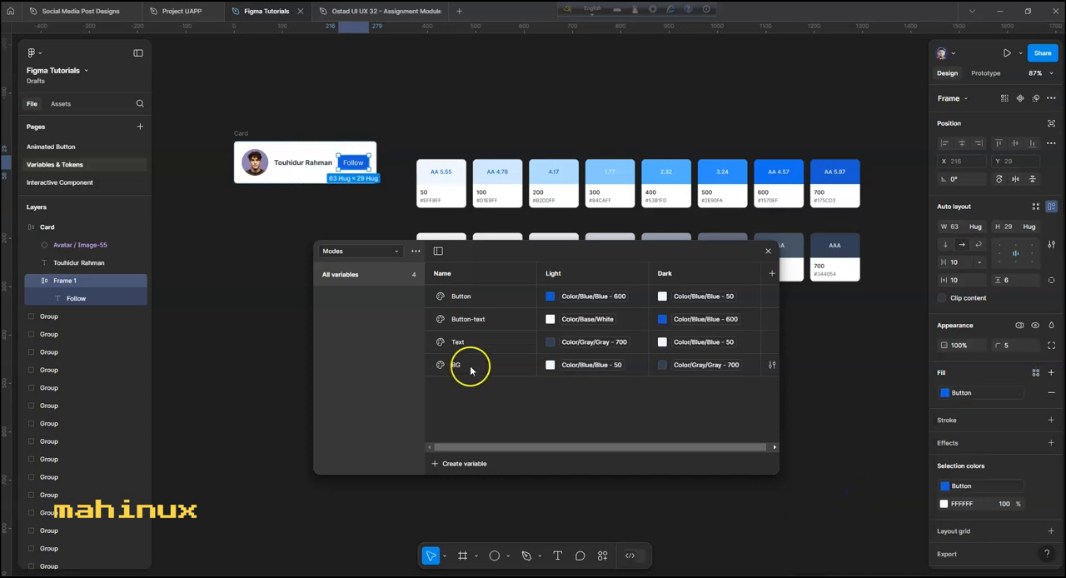
- Apply the Modes color variable Button-text to the fill of the Follow label inside the button
{"action": "double_click", "coordinate": [356, 166]}
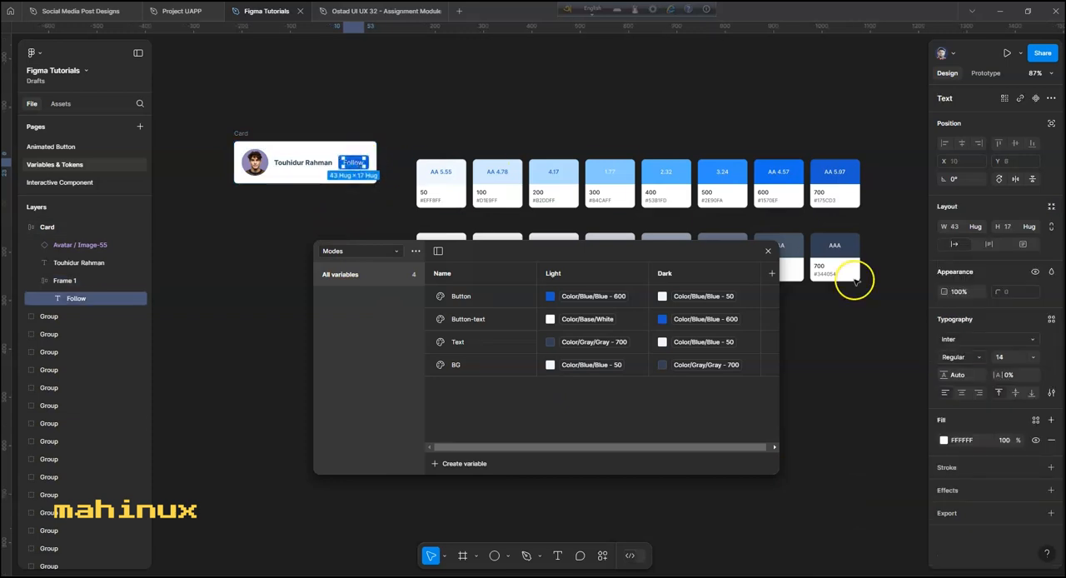
{"action": "left_click", "coordinate": [1035, 420]}
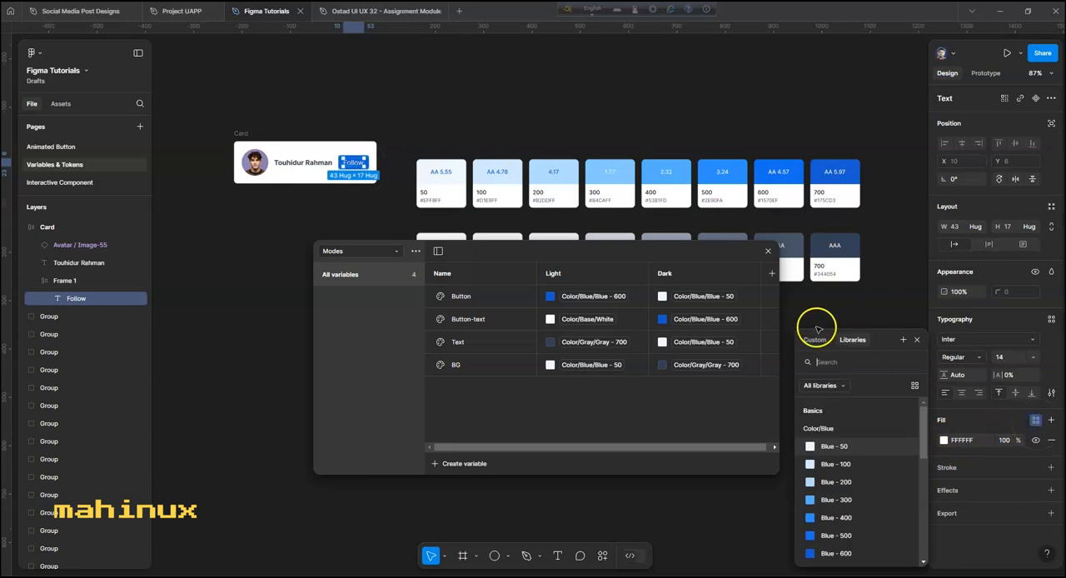
{"action": "scroll", "coordinate": [837, 535], "scroll_direction": "down", "scroll_amount": 10}
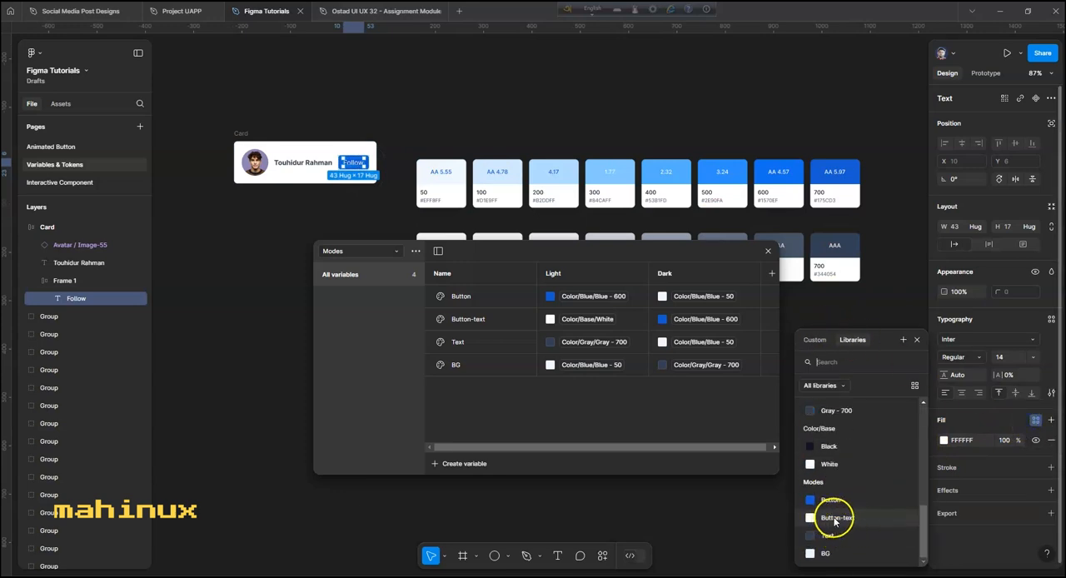
{"action": "left_click", "coordinate": [835, 519]}
{"action": "left_click", "coordinate": [259, 290]}
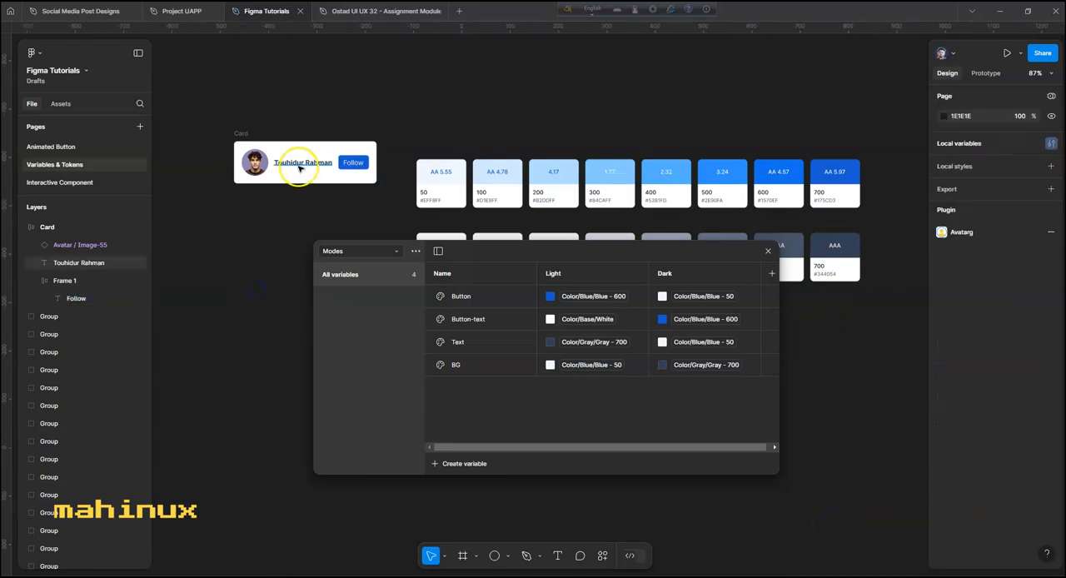
- Apply the Modes color variable Text to the fill of the name text on the card
{"action": "left_click", "coordinate": [303, 162]}
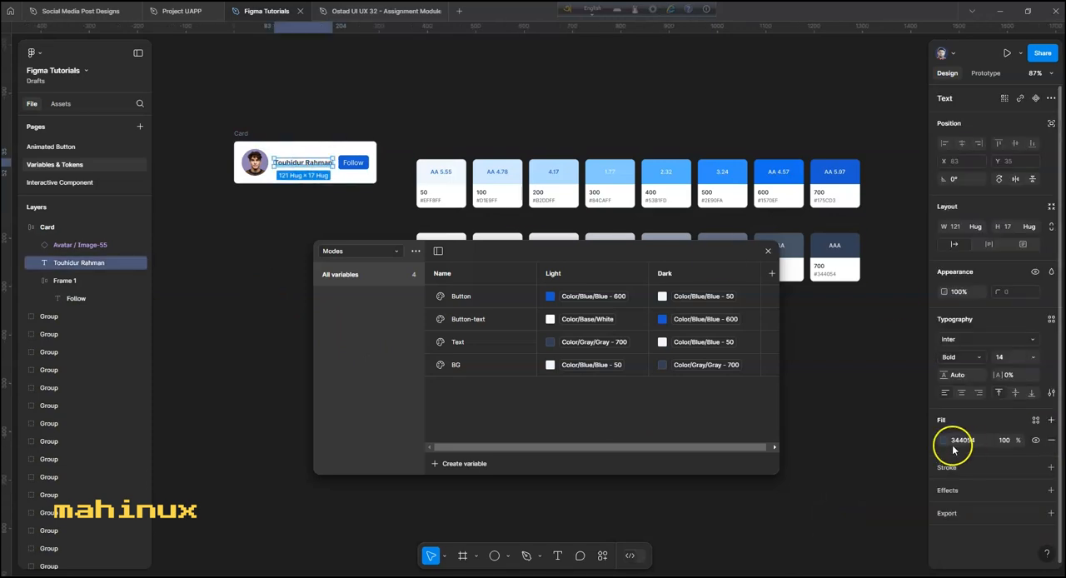
{"action": "left_click", "coordinate": [1034, 420]}
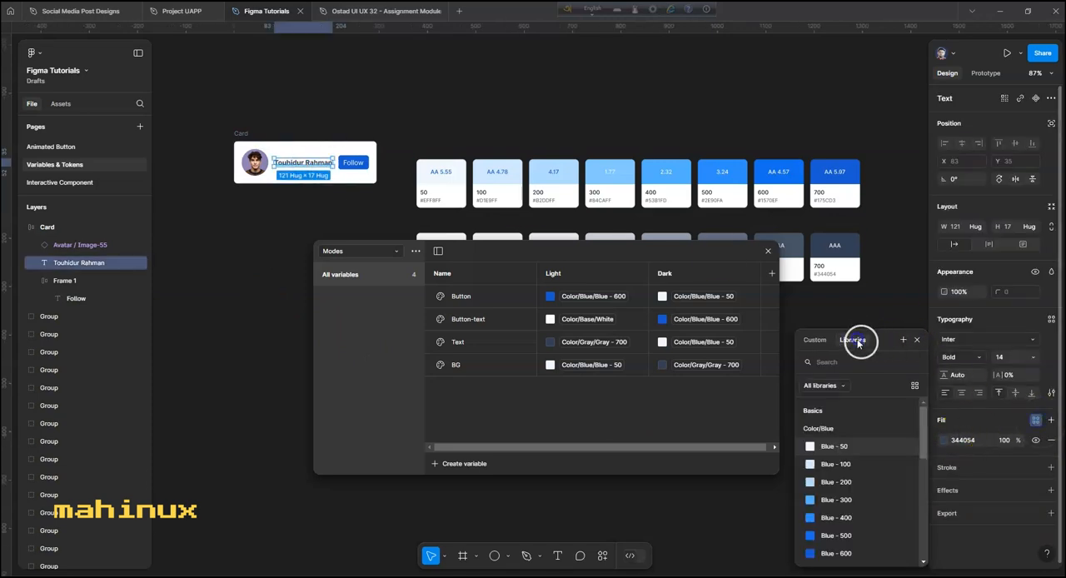
{"action": "scroll", "coordinate": [844, 498], "scroll_direction": "down", "scroll_amount": 10}
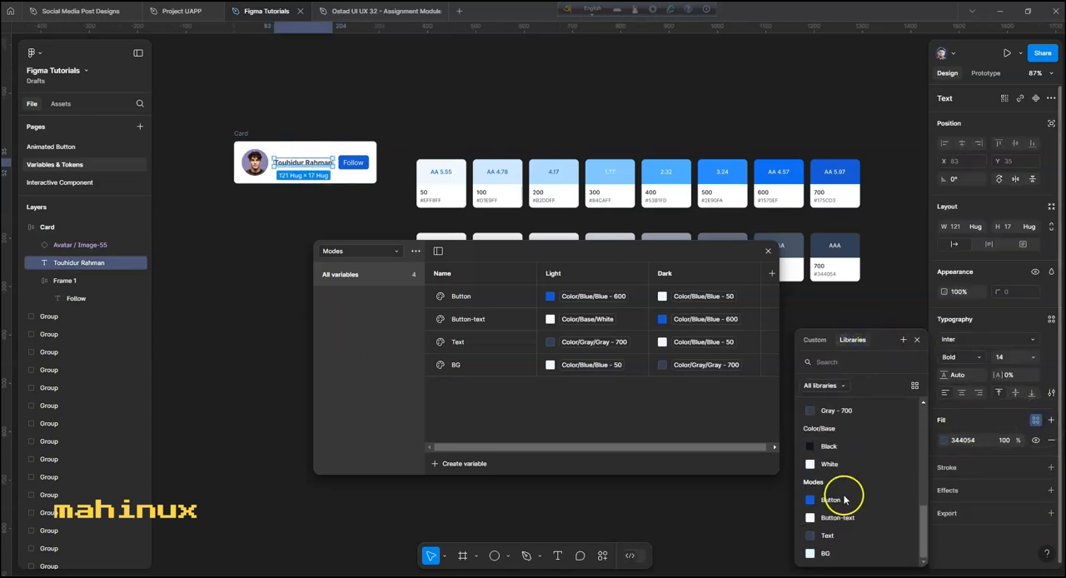
{"action": "left_click", "coordinate": [827, 537]}
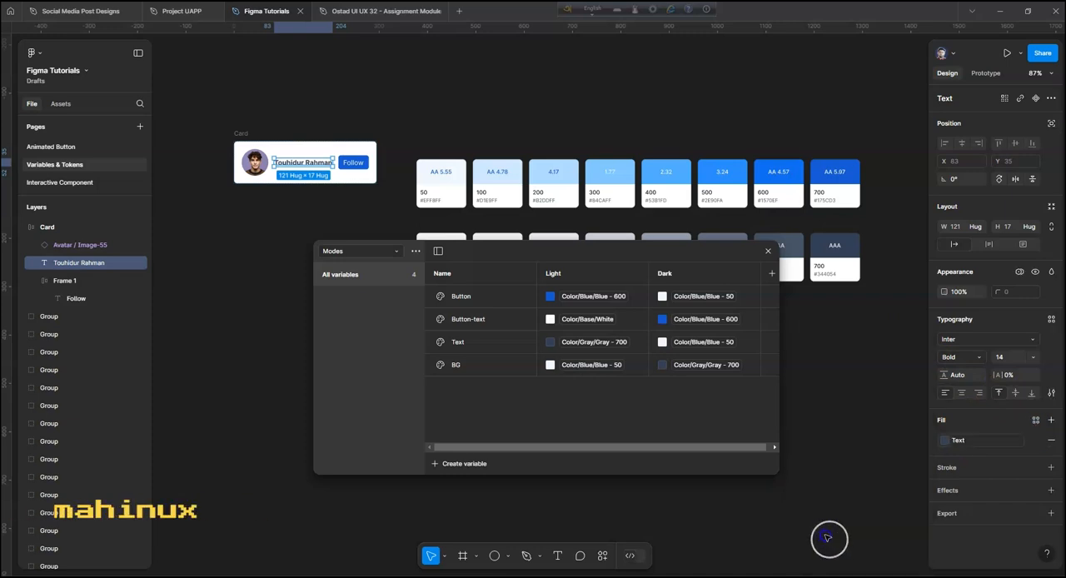
{"action": "left_click", "coordinate": [264, 319]}
- Apply the Modes color variable BG to the fill of the Card frame
{"action": "left_click", "coordinate": [324, 152]}
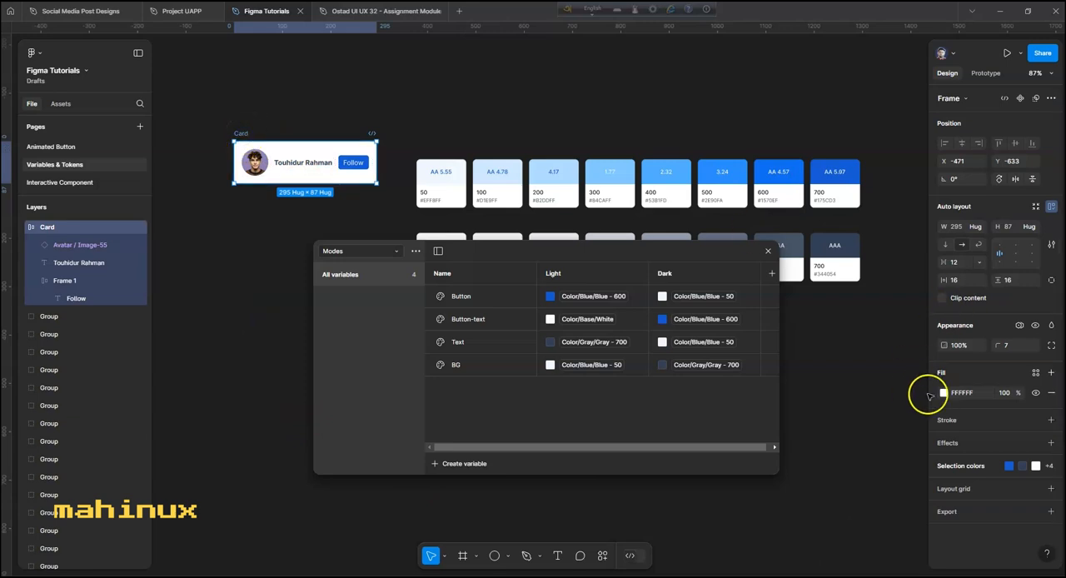
{"action": "left_click", "coordinate": [1036, 373]}
{"action": "scroll", "coordinate": [849, 445], "scroll_direction": "down", "scroll_amount": 6}
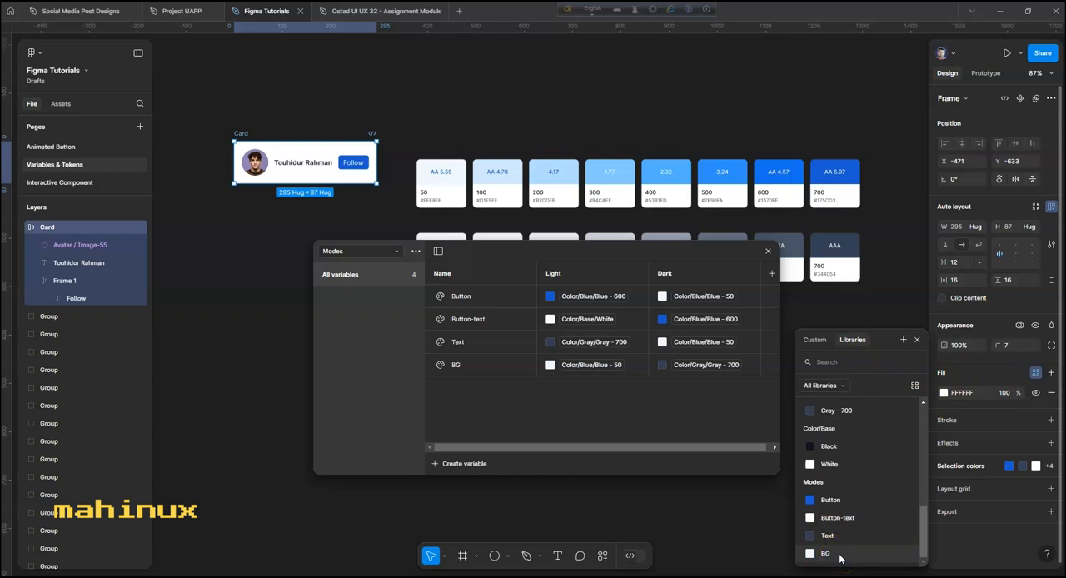
{"action": "left_click", "coordinate": [840, 556]}
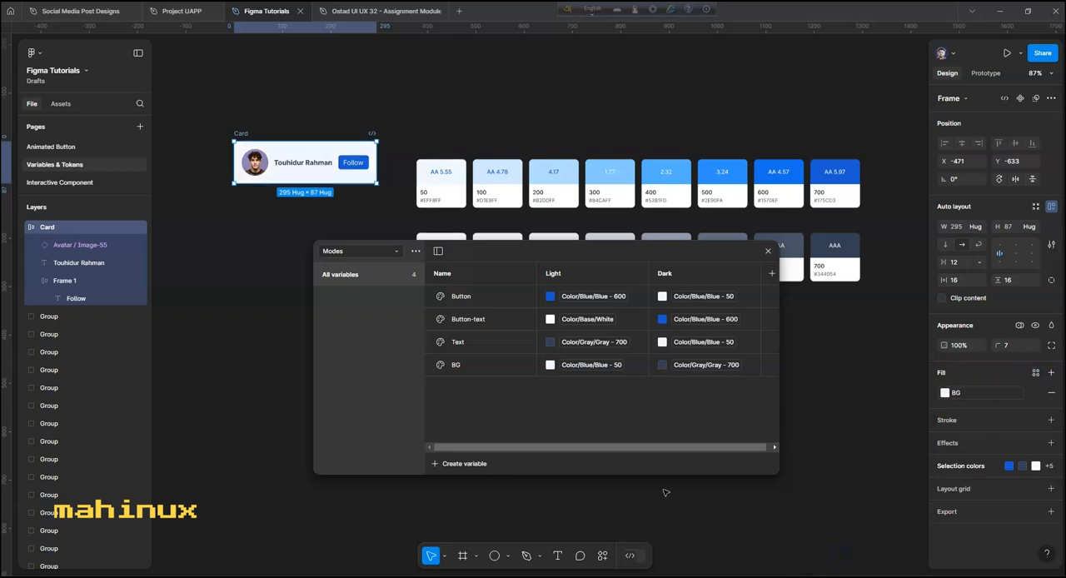
{"action": "left_click", "coordinate": [249, 291]}
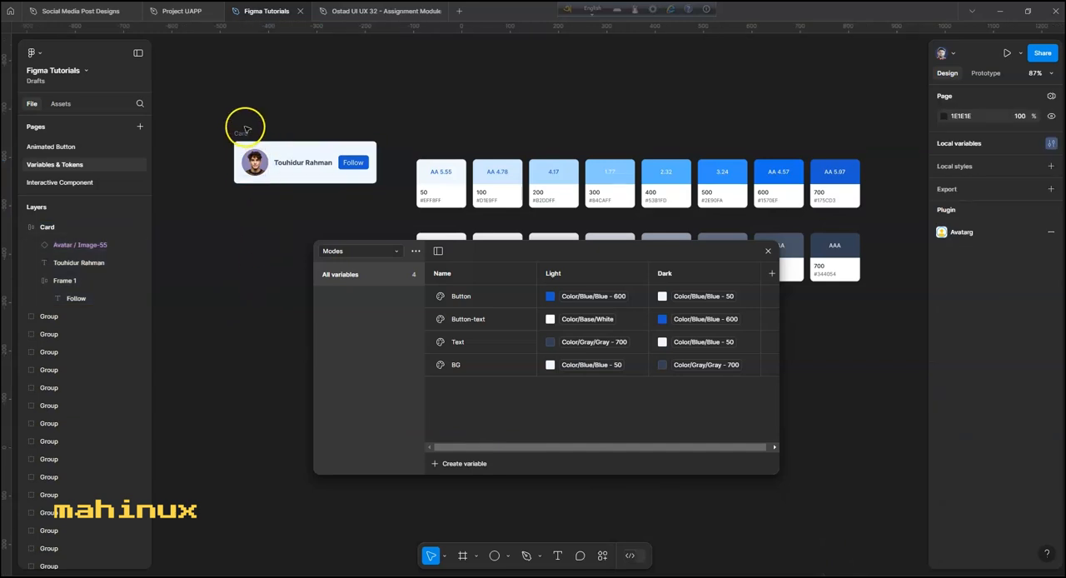
- Move the Card frame to about X -481, Y -665 and set its Modes variable mode to Light
{"action": "left_click_drag", "start_coordinate": [245, 138], "coordinate": [242, 122]}
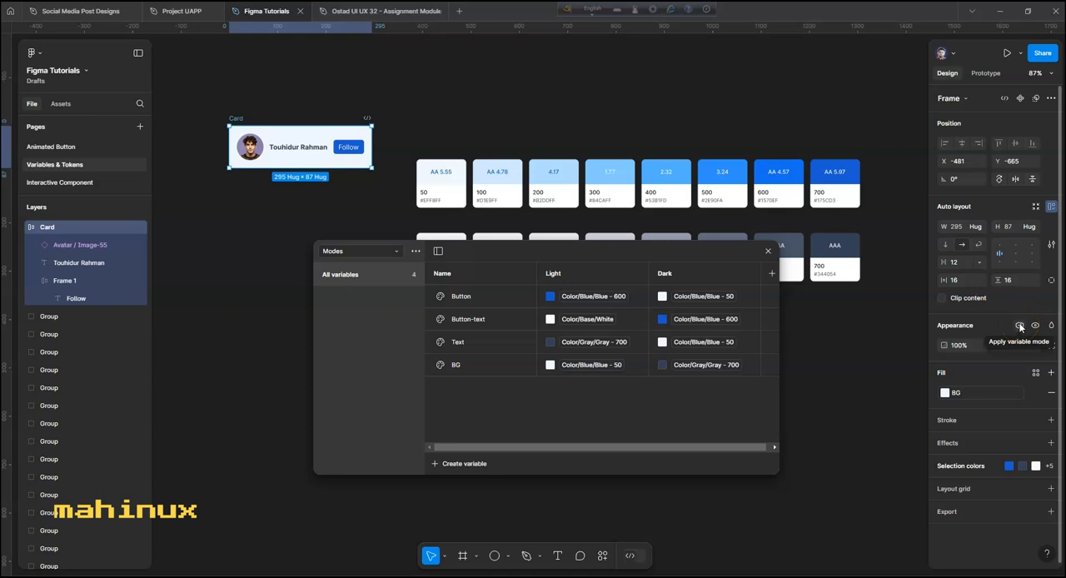
{"action": "left_click", "coordinate": [1021, 326]}
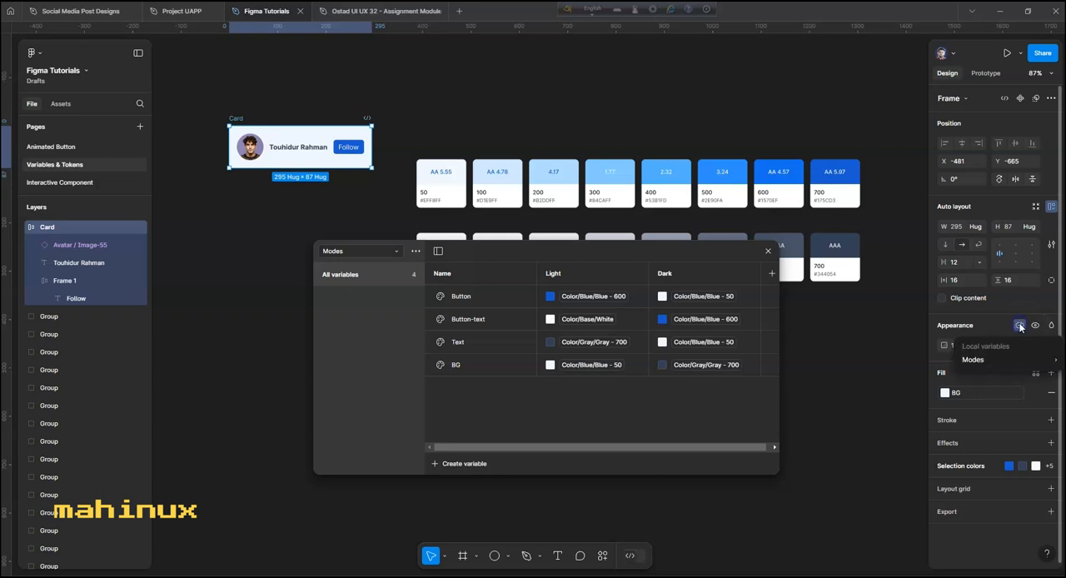
{"action": "left_click", "coordinate": [972, 361]}
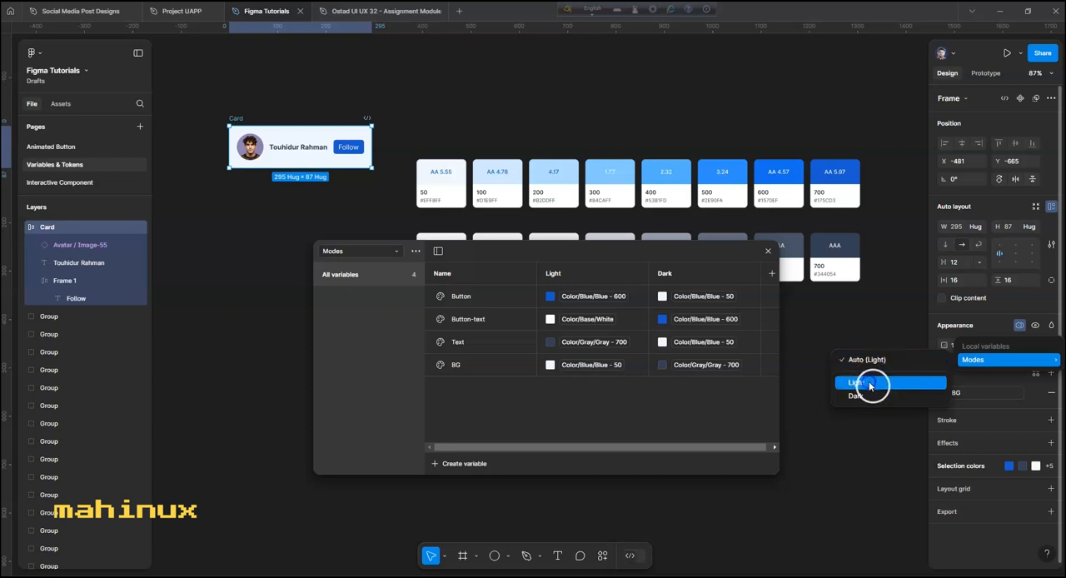
{"action": "left_click", "coordinate": [871, 383]}
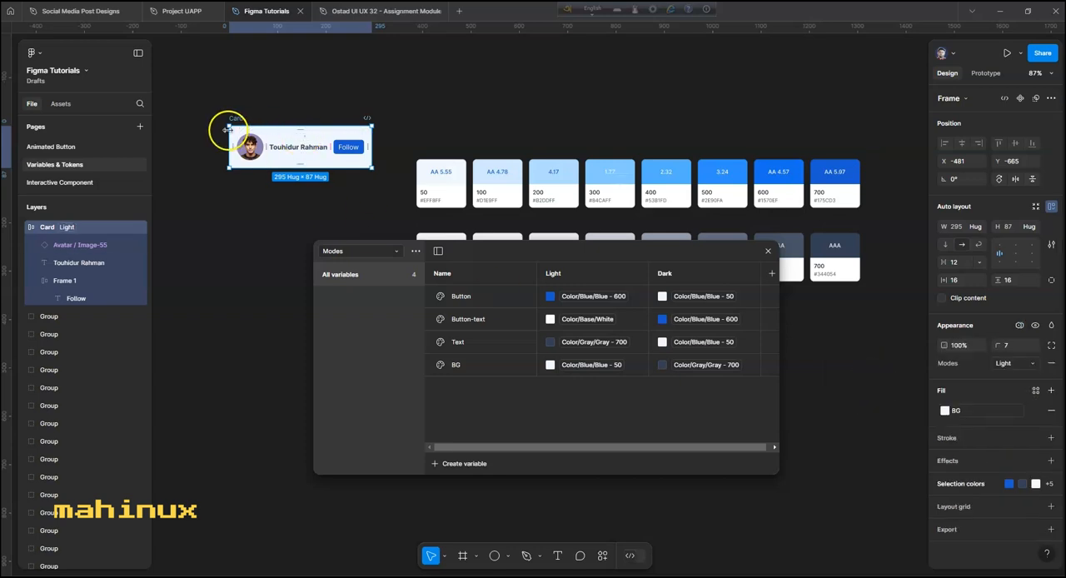
- Switch the Card frame's Modes variable mode to Dark
{"action": "left_click", "coordinate": [1019, 326]}
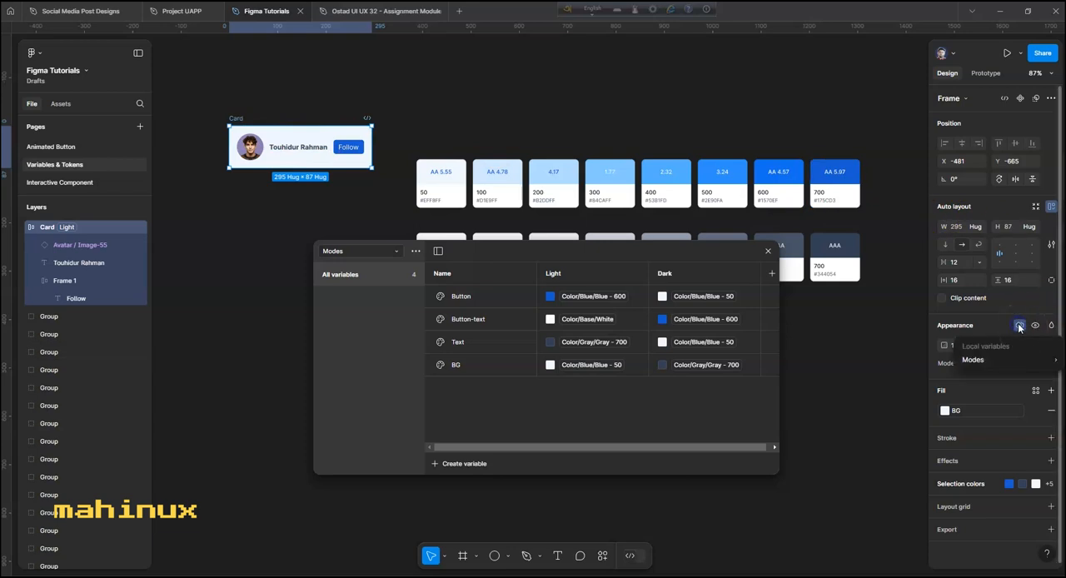
{"action": "left_click", "coordinate": [1017, 366]}
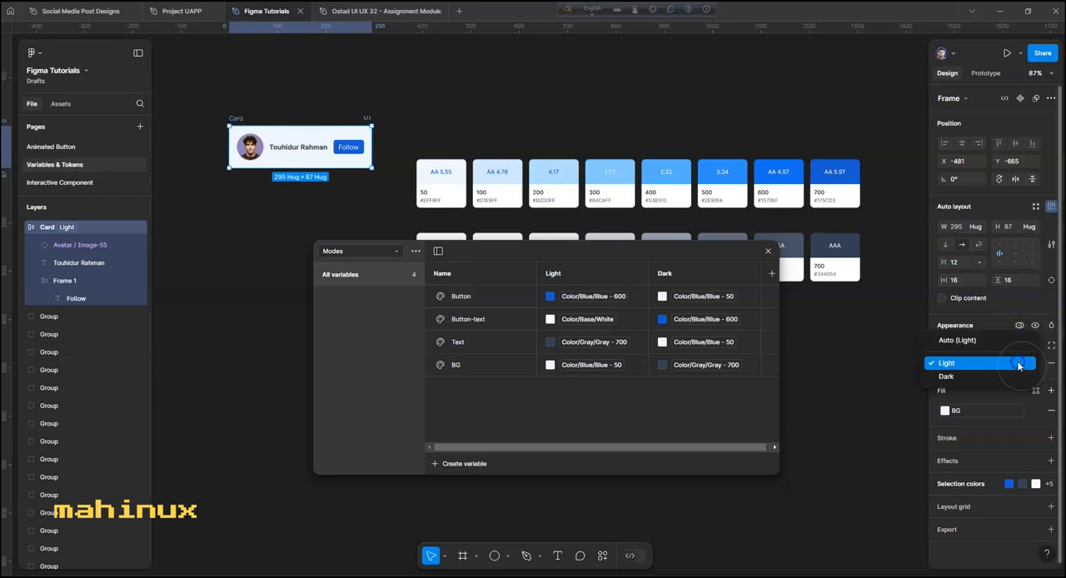
{"action": "left_click", "coordinate": [971, 378]}
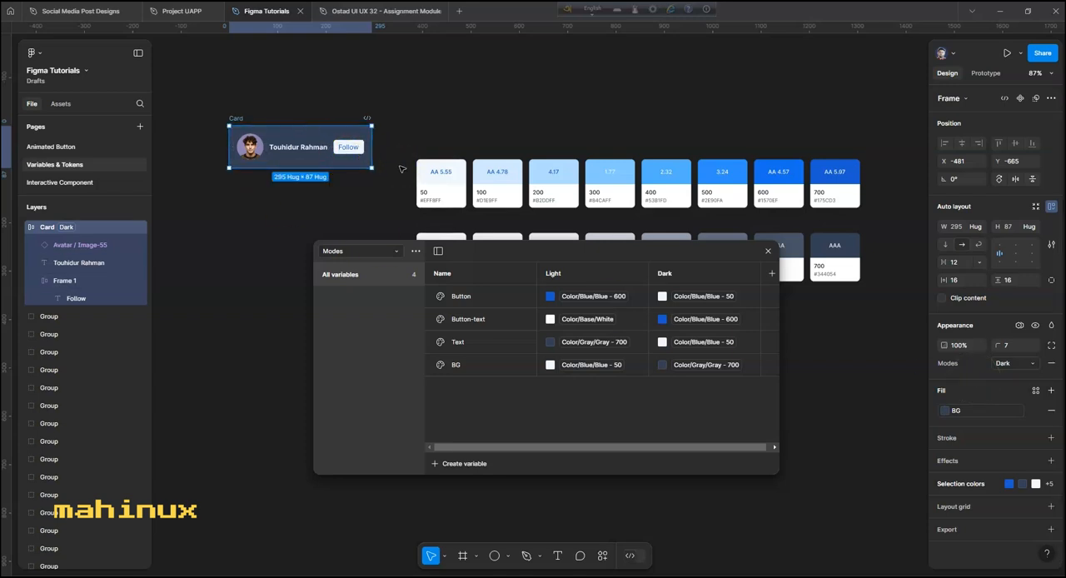
- Reposition the Card above the color swatches at about X 150, Y -849, and shift the variables window clear of it
{"action": "left_click_drag", "start_coordinate": [239, 124], "coordinate": [550, 81]}
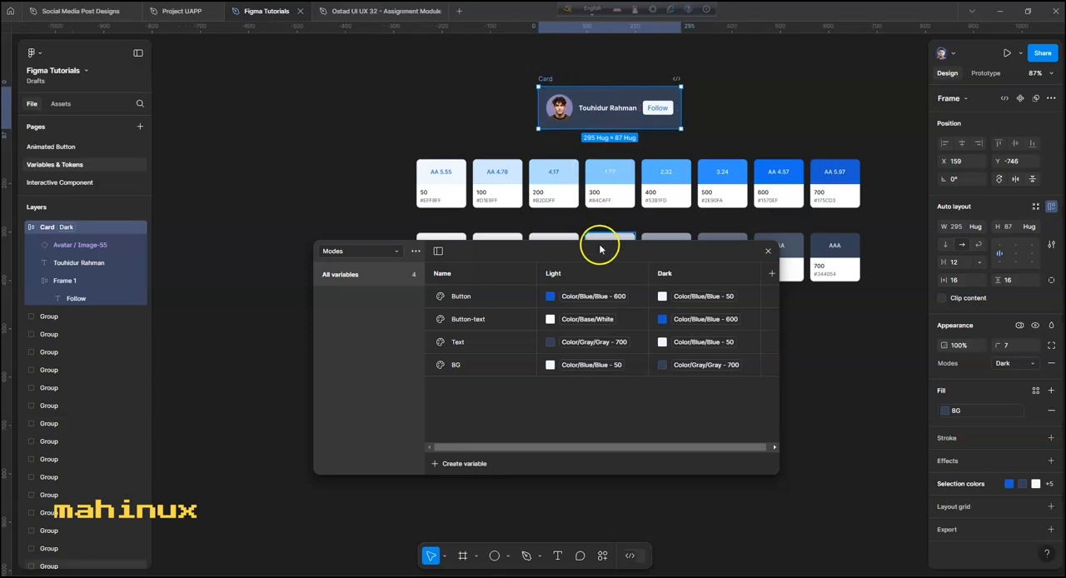
{"action": "left_click_drag", "start_coordinate": [602, 251], "coordinate": [684, 310]}
{"action": "left_click_drag", "start_coordinate": [750, 94], "coordinate": [727, 199]}
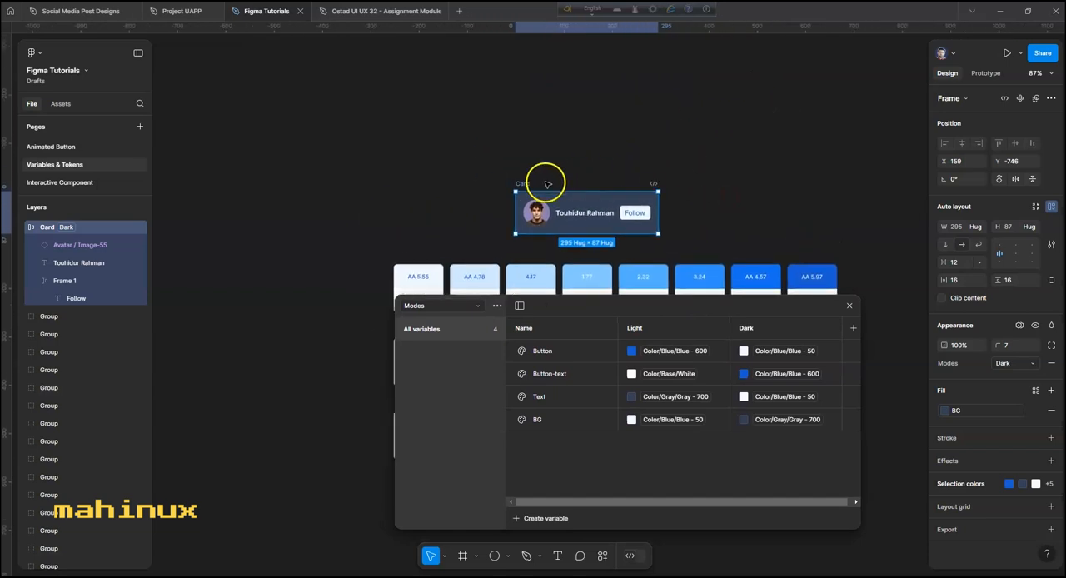
{"action": "left_click_drag", "start_coordinate": [524, 180], "coordinate": [520, 130]}
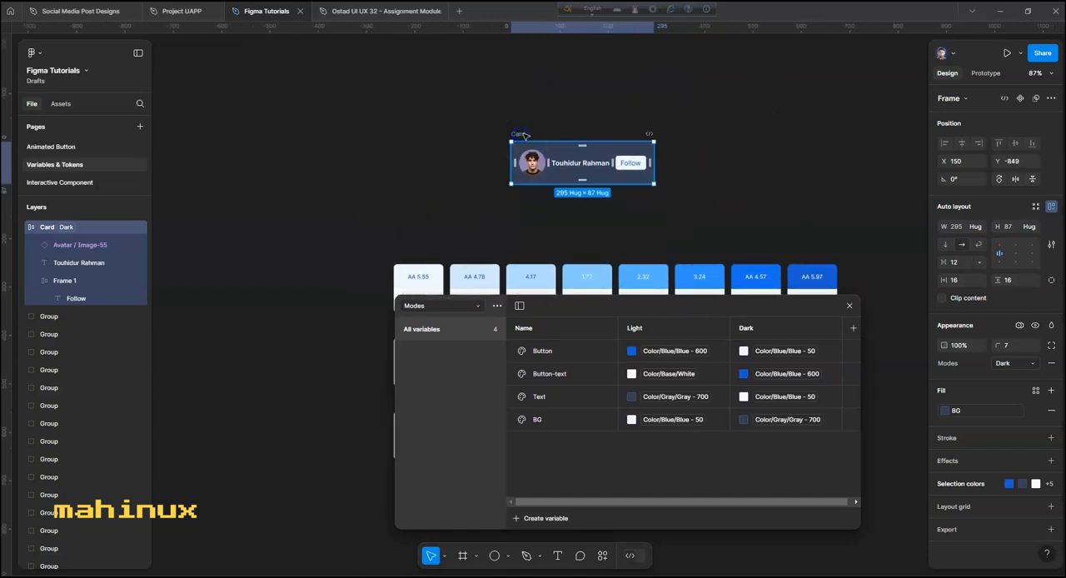
{"action": "left_click", "coordinate": [712, 137]}
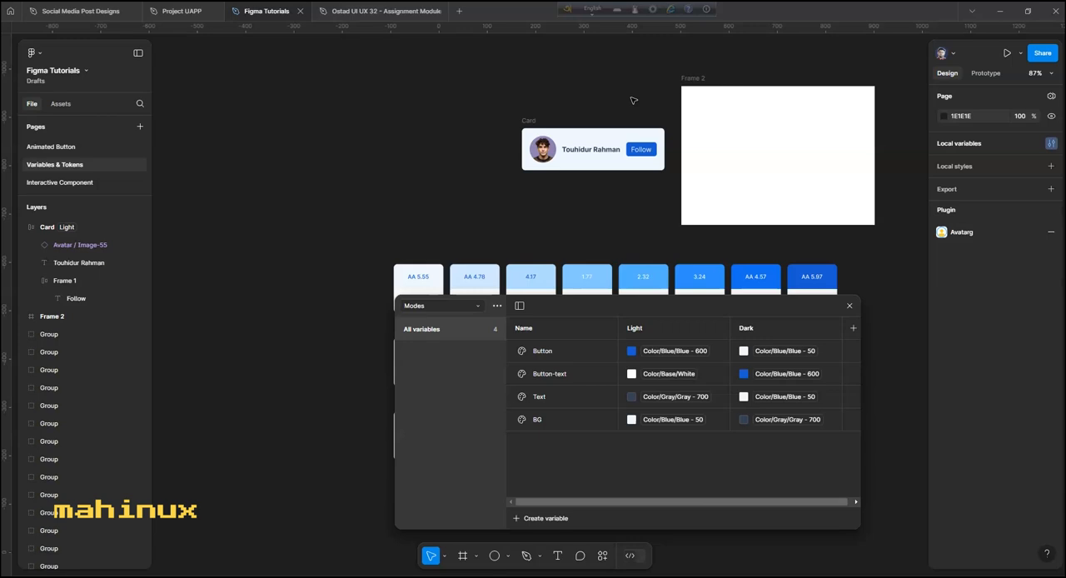
- Set the Card's Modes variable mode to Auto (Light) and deselect the Card
{"action": "left_click", "coordinate": [528, 123]}
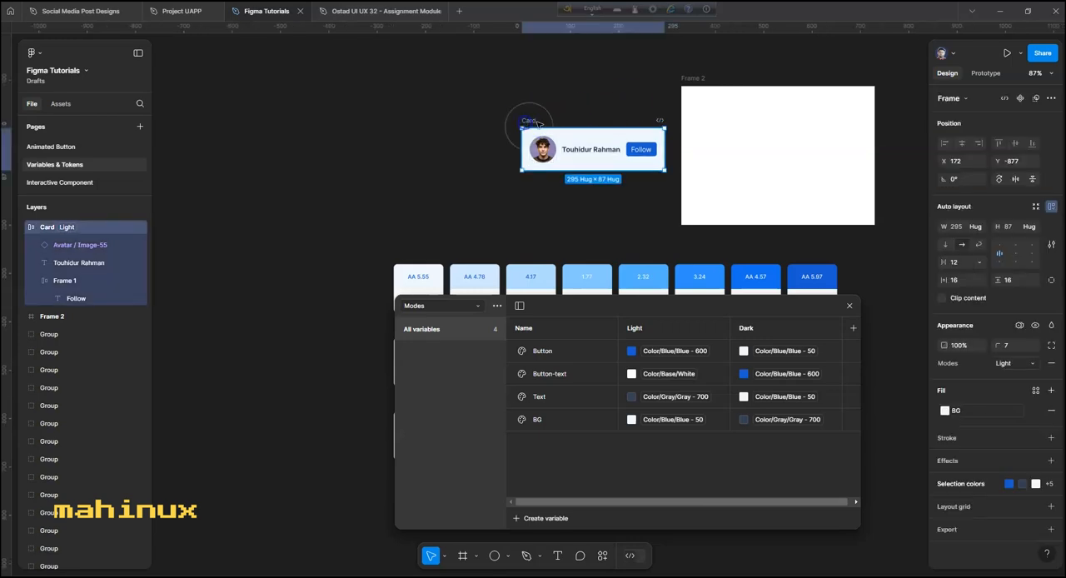
{"action": "left_click", "coordinate": [1019, 324]}
{"action": "mouse_move", "coordinate": [1021, 361]}
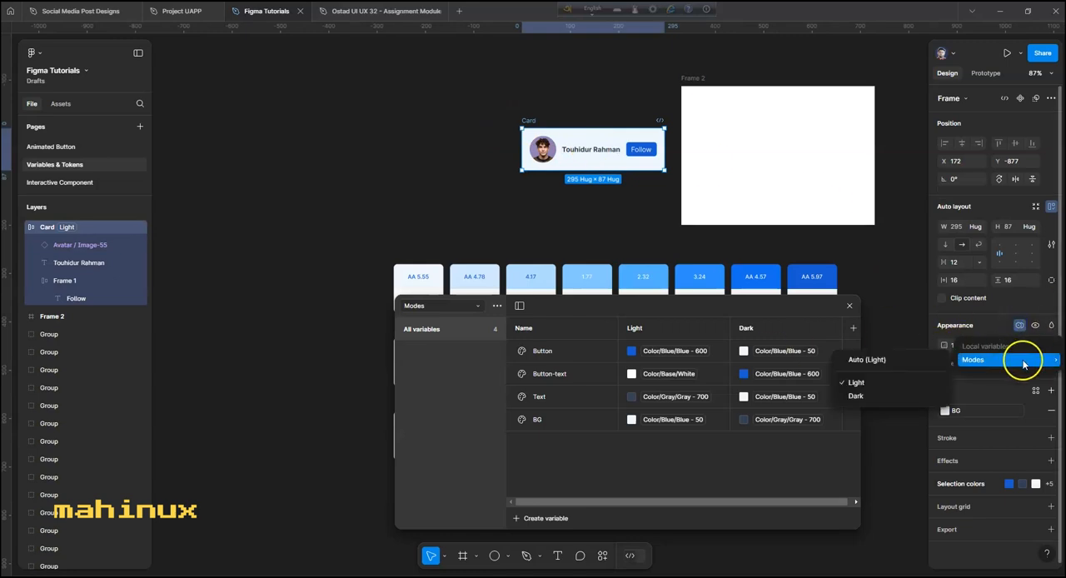
{"action": "left_click", "coordinate": [886, 361]}
{"action": "left_click", "coordinate": [571, 102]}
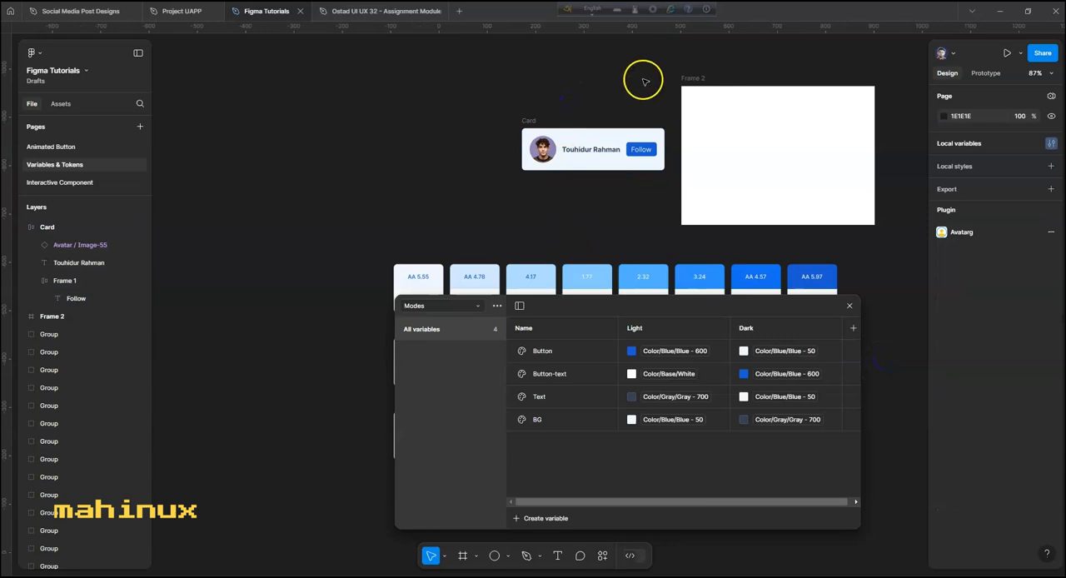
- Test the Card inside and outside Frame 2, ending with it inside the frame at about X 89, Y 83
{"action": "left_click", "coordinate": [701, 80]}
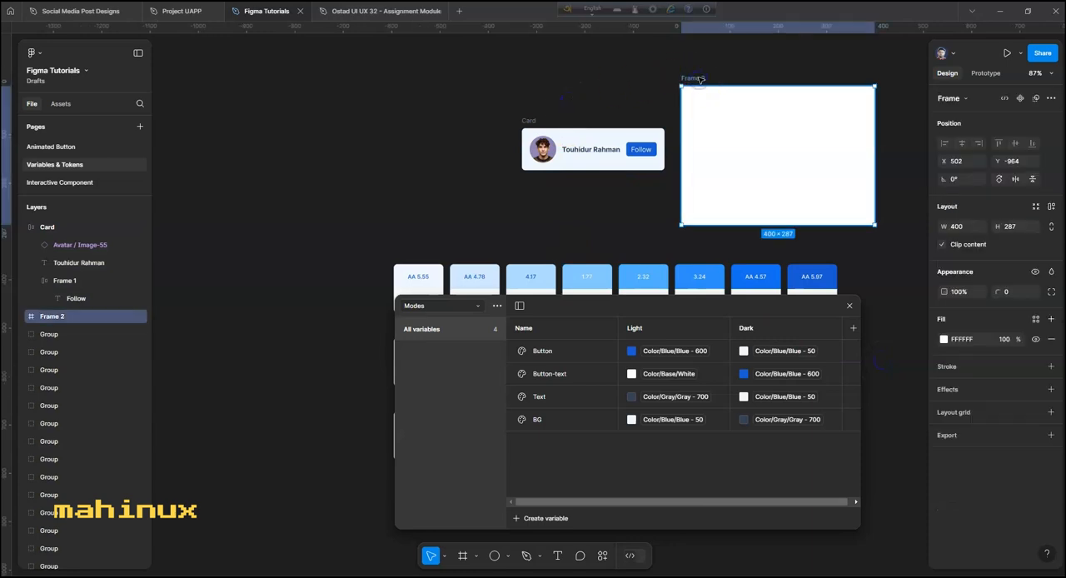
{"action": "left_click", "coordinate": [788, 60]}
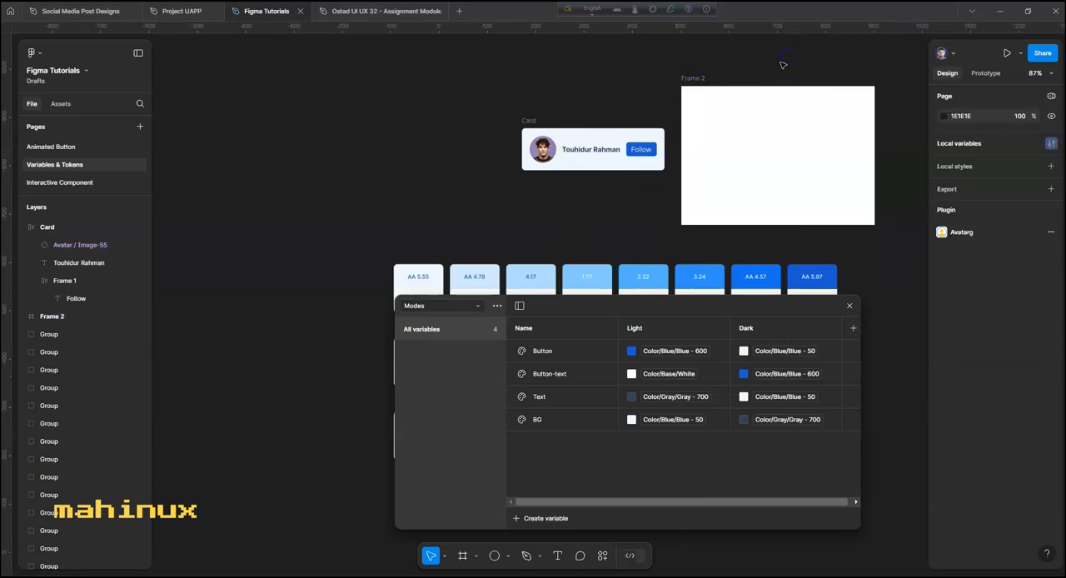
{"action": "left_click", "coordinate": [526, 121]}
{"action": "left_click_drag", "start_coordinate": [644, 119], "coordinate": [714, 130]}
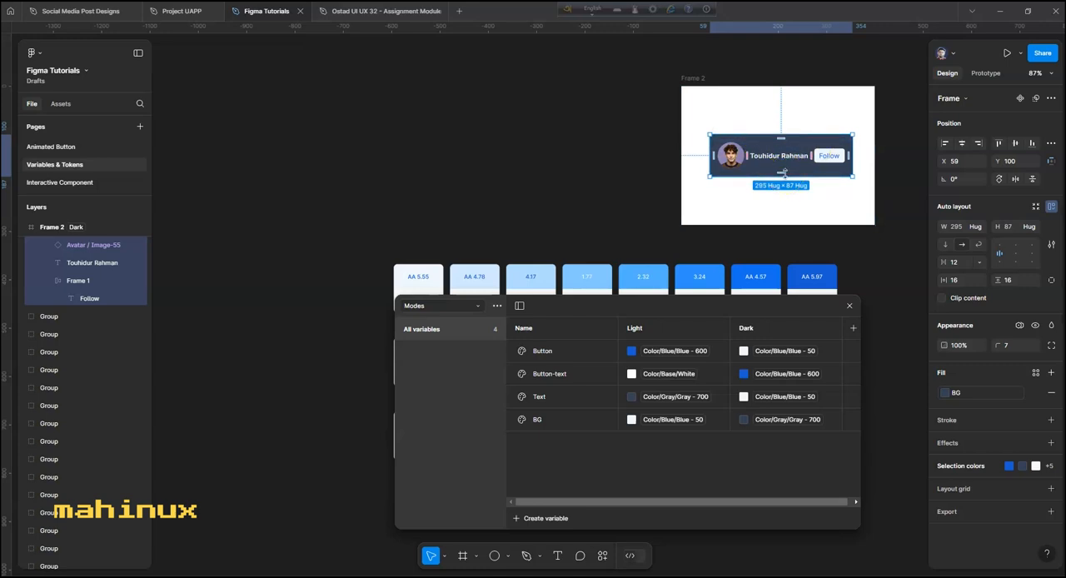
{"action": "left_click_drag", "start_coordinate": [777, 171], "coordinate": [564, 163]}
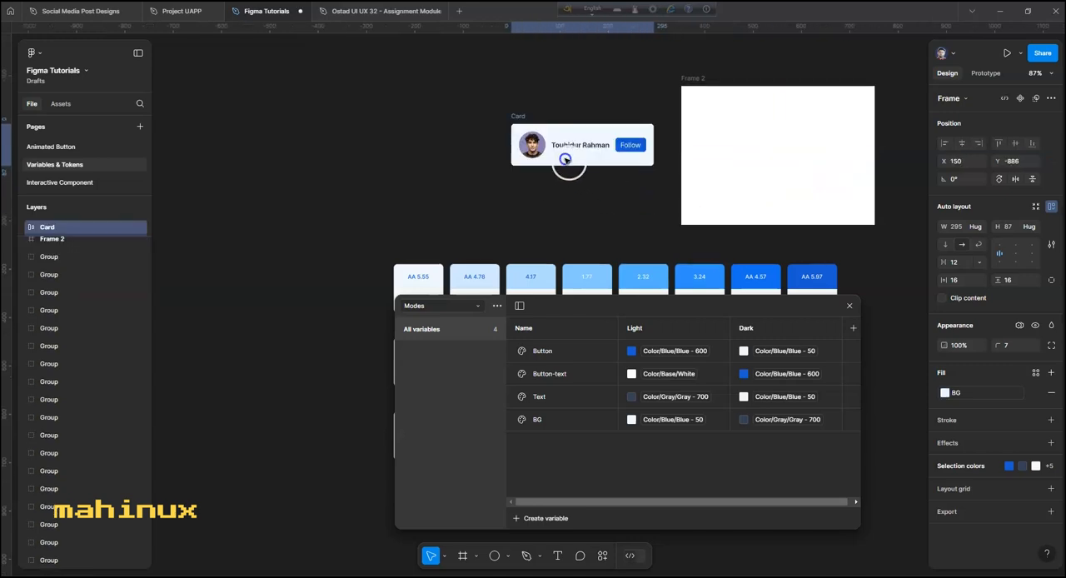
{"action": "left_click_drag", "start_coordinate": [600, 143], "coordinate": [812, 144]}
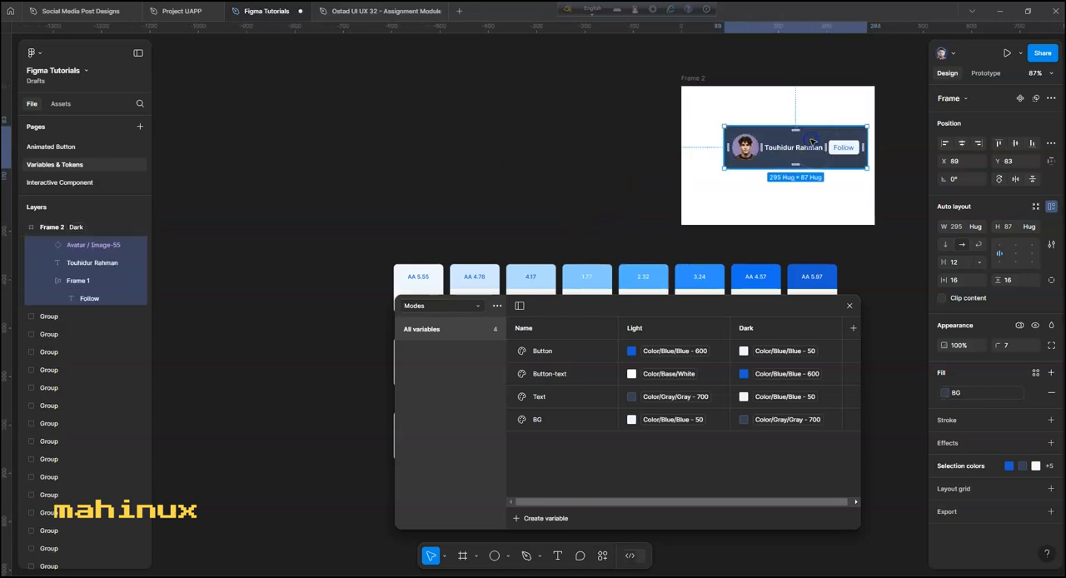
{"action": "left_click", "coordinate": [695, 124]}
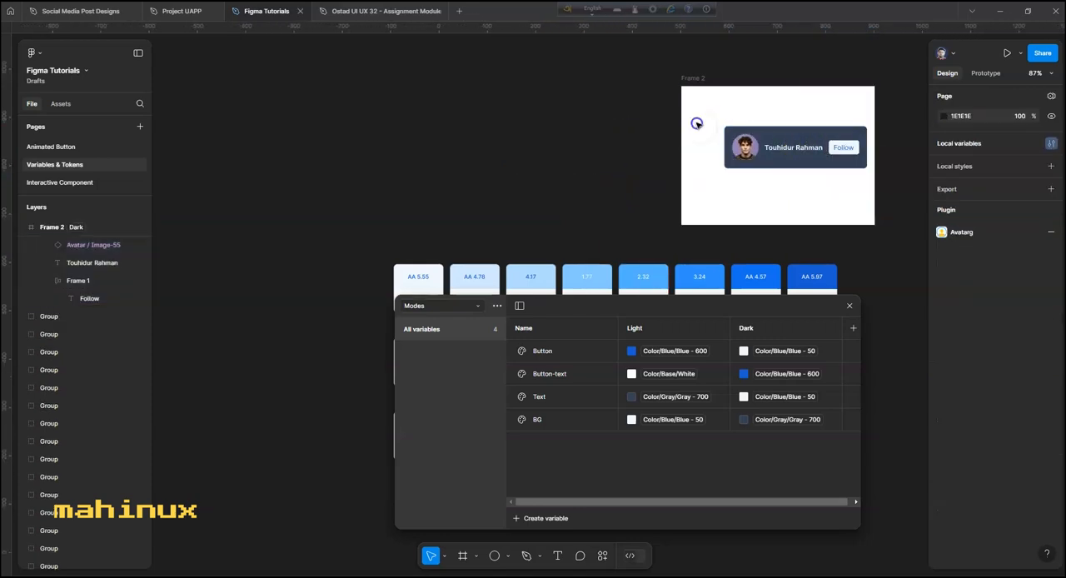
- Check which Modes variable mode is assigned to Frame 2
{"action": "left_click", "coordinate": [701, 81]}
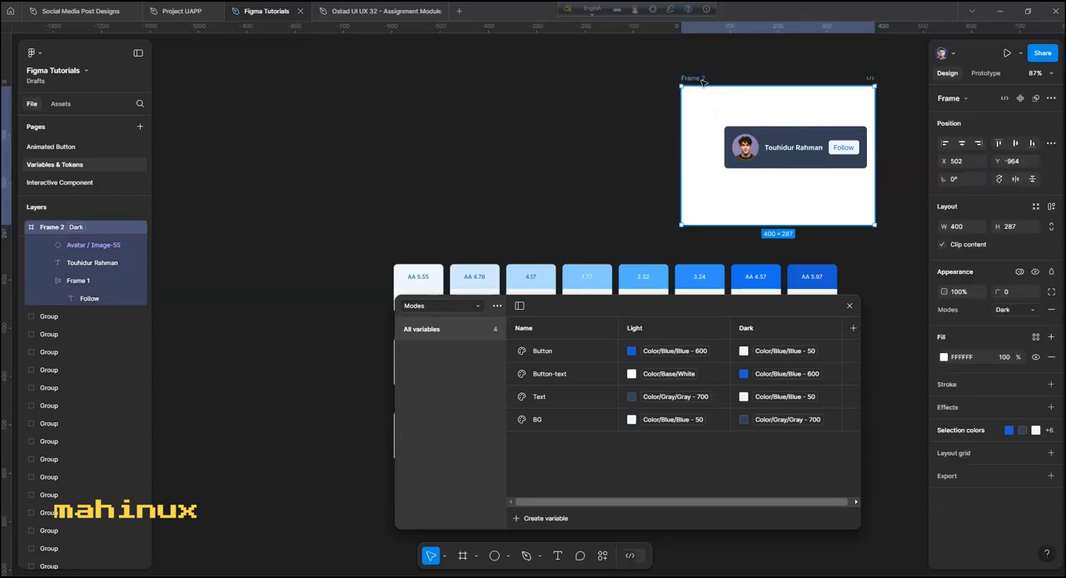
{"action": "left_click", "coordinate": [1021, 273]}
{"action": "left_click", "coordinate": [983, 305]}
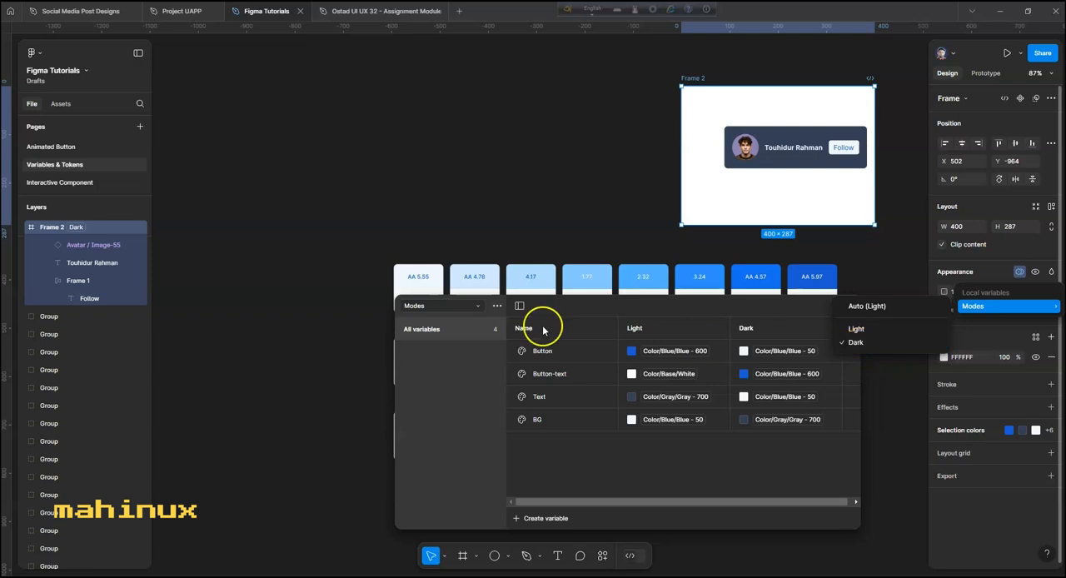
{"action": "left_click", "coordinate": [78, 232]}
- Draw a frame of about 412 × 234 beside Frame 2 and move the Card out of Frame 2 onto the empty canvas
{"action": "left_click", "coordinate": [462, 555]}
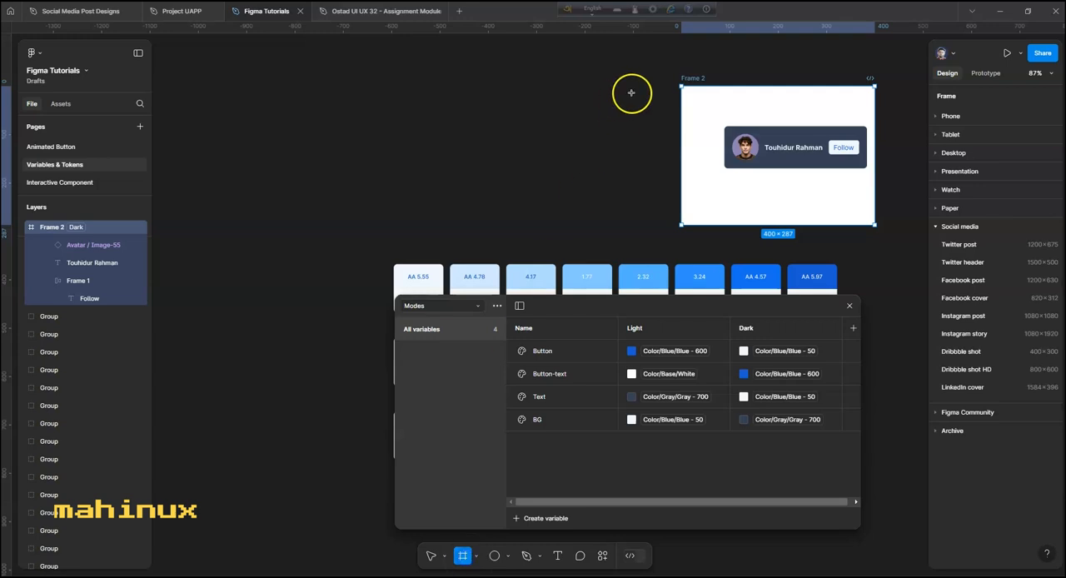
{"action": "left_click_drag", "start_coordinate": [632, 90], "coordinate": [432, 204]}
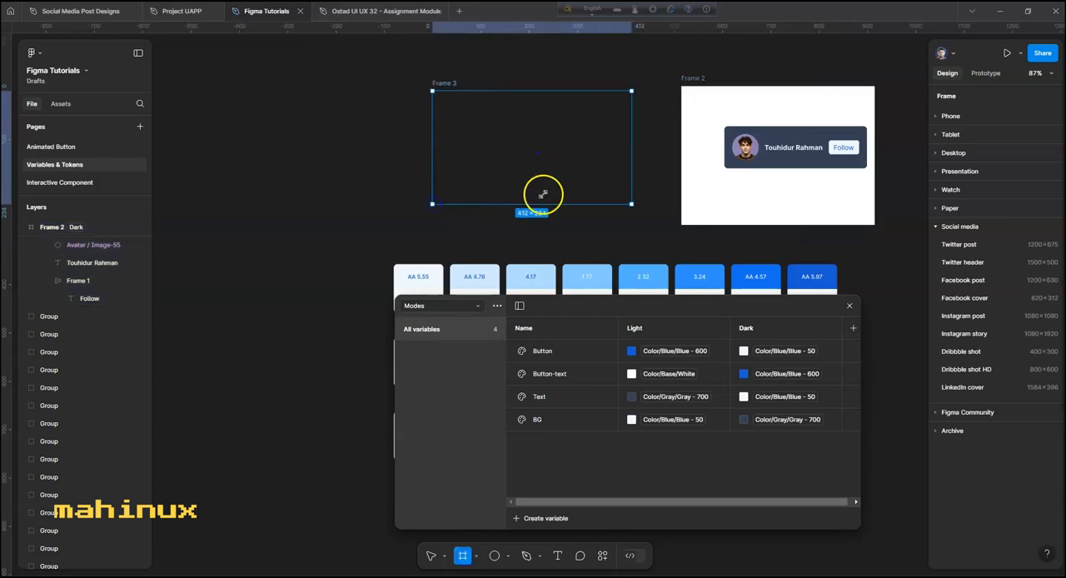
{"action": "left_click", "coordinate": [747, 124]}
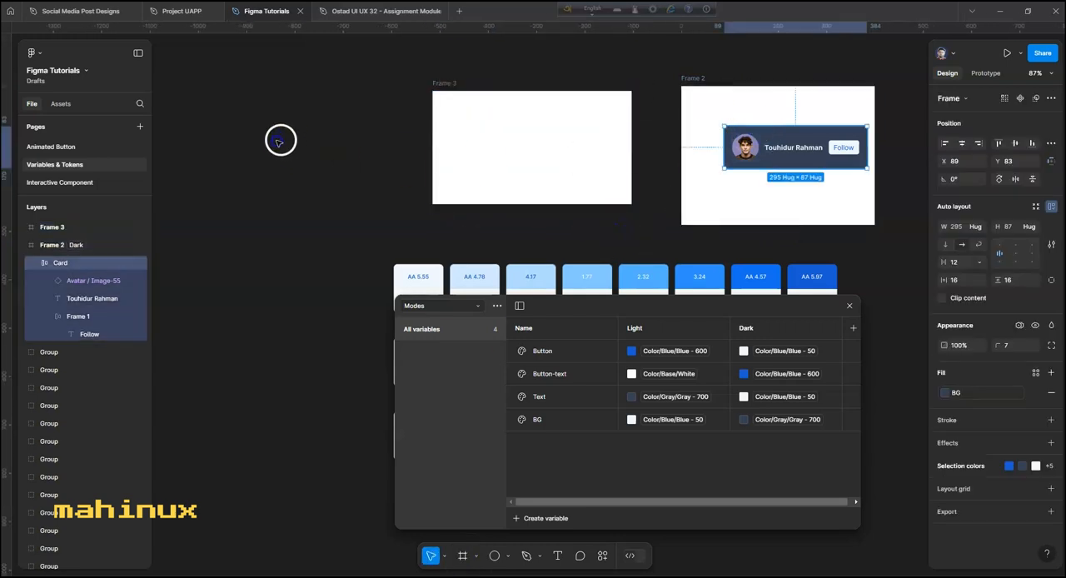
{"action": "left_click_drag", "start_coordinate": [280, 141], "coordinate": [290, 126]}
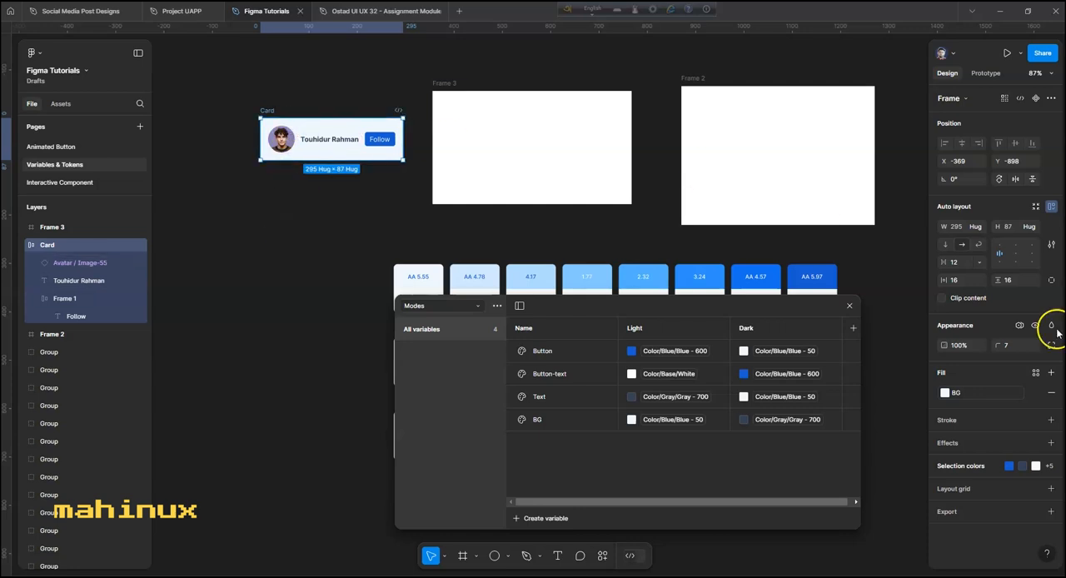
{"action": "left_click", "coordinate": [1020, 325]}
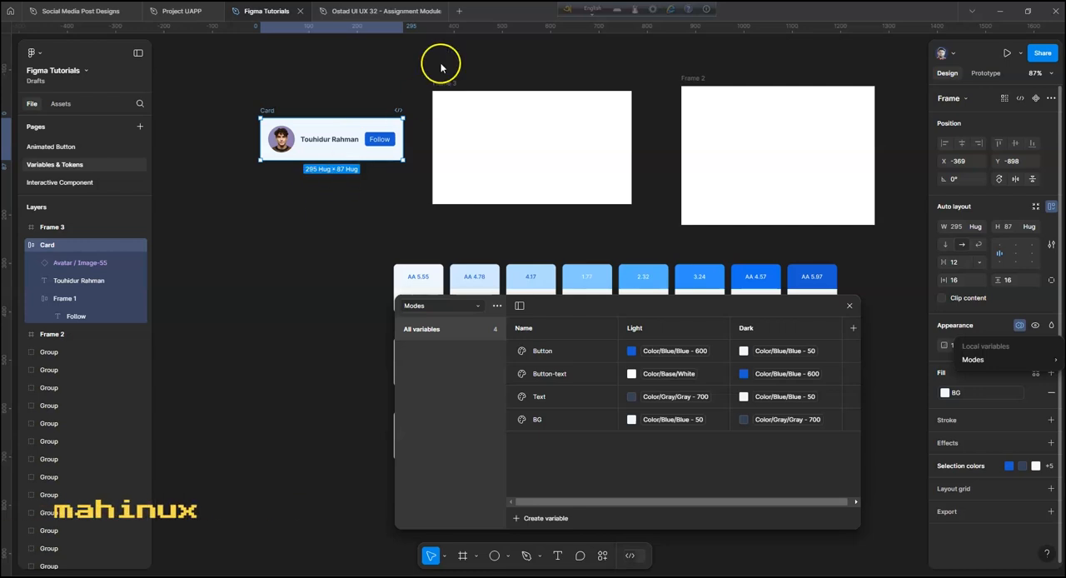
{"action": "left_click", "coordinate": [462, 40]}
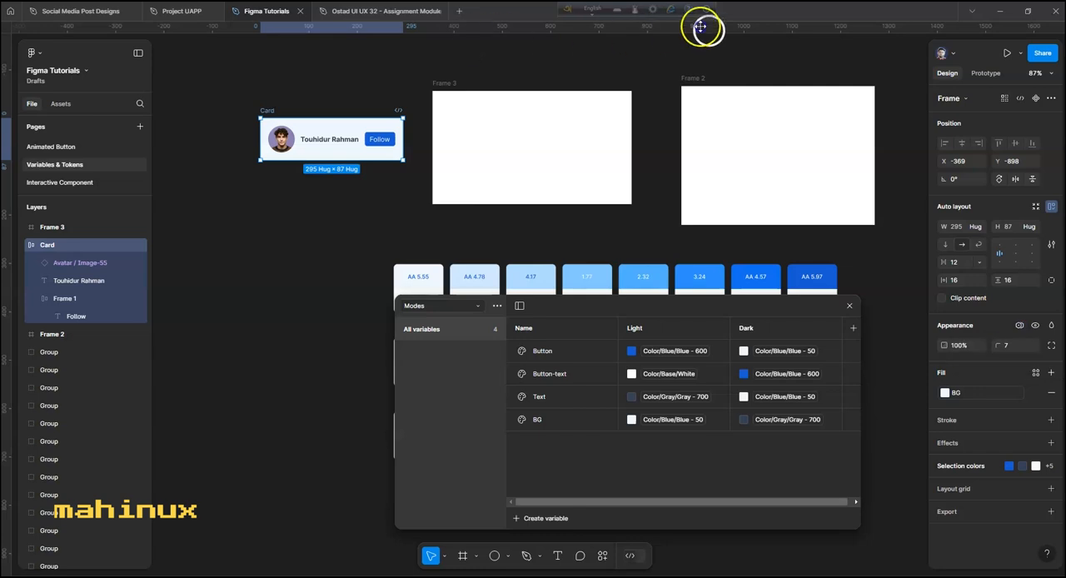
- Place the Card inside Frame 3 and set Frame 3's Modes variable mode to Dark
{"action": "left_click", "coordinate": [451, 87]}
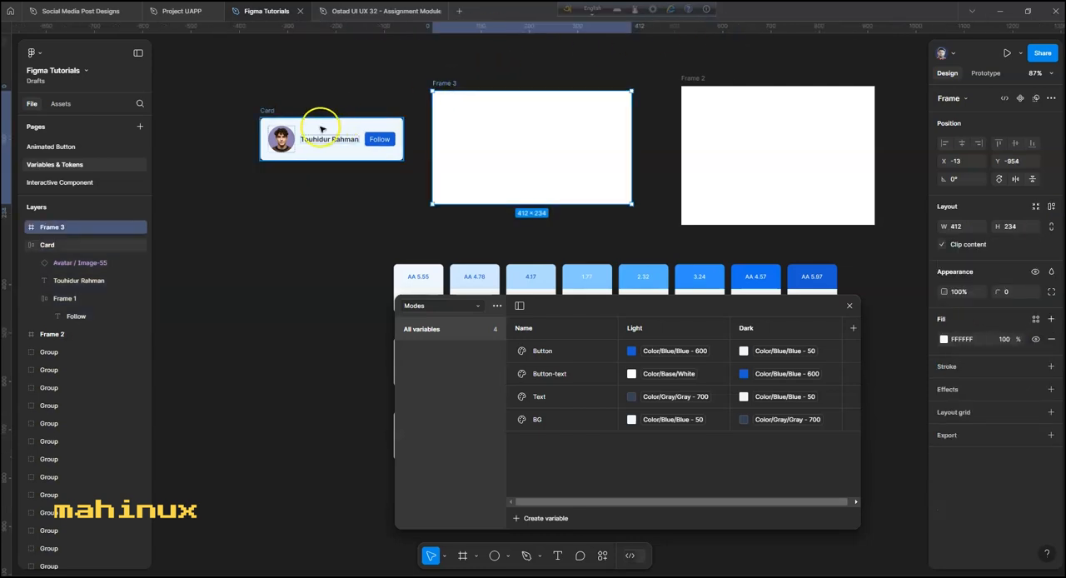
{"action": "left_click_drag", "start_coordinate": [347, 116], "coordinate": [490, 133]}
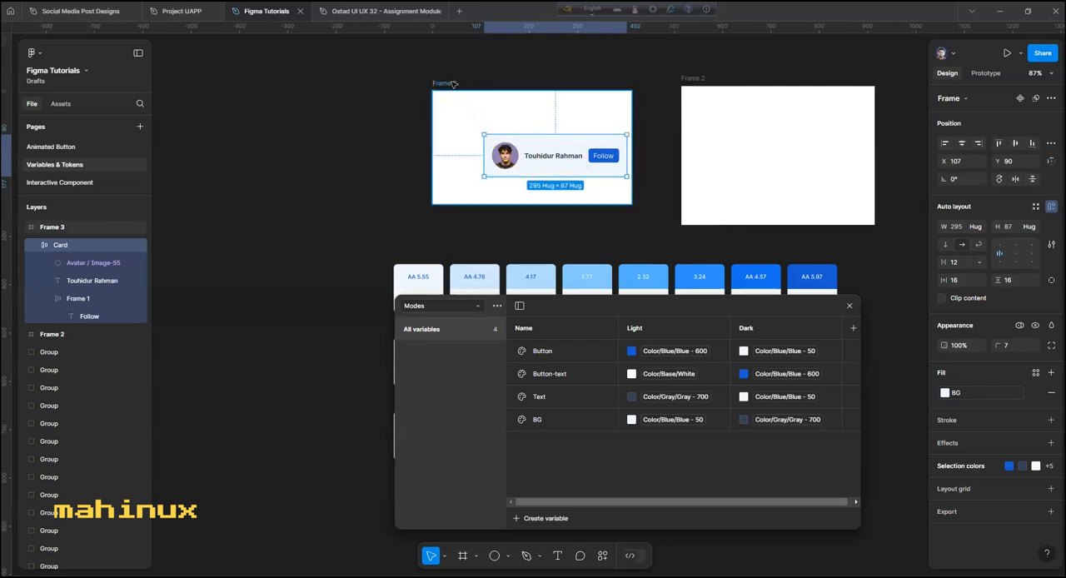
{"action": "left_click", "coordinate": [454, 84]}
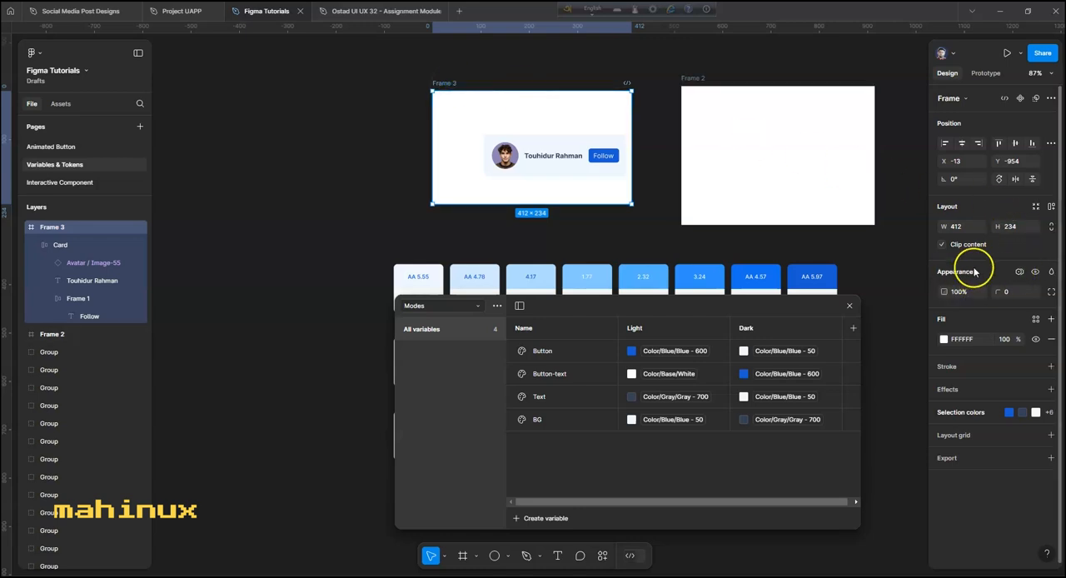
{"action": "left_click", "coordinate": [1019, 272]}
{"action": "mouse_move", "coordinate": [992, 306]}
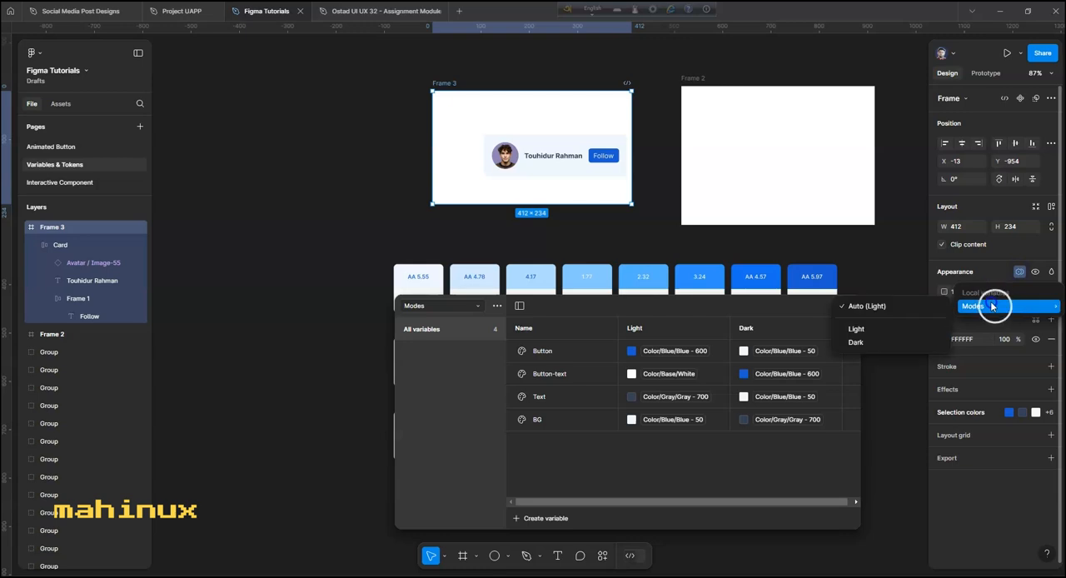
{"action": "left_click", "coordinate": [883, 343]}
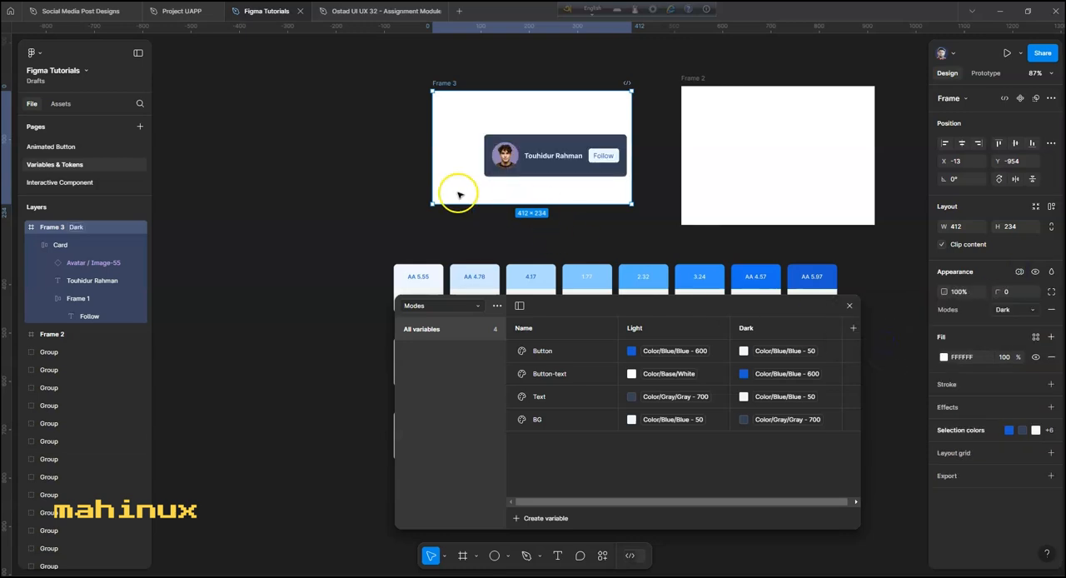
- Center the Card in Frame 3 and move it back out onto the canvas at about X -391, Y -866
{"action": "left_click", "coordinate": [354, 191]}
{"action": "left_click_drag", "start_coordinate": [572, 141], "coordinate": [547, 132]}
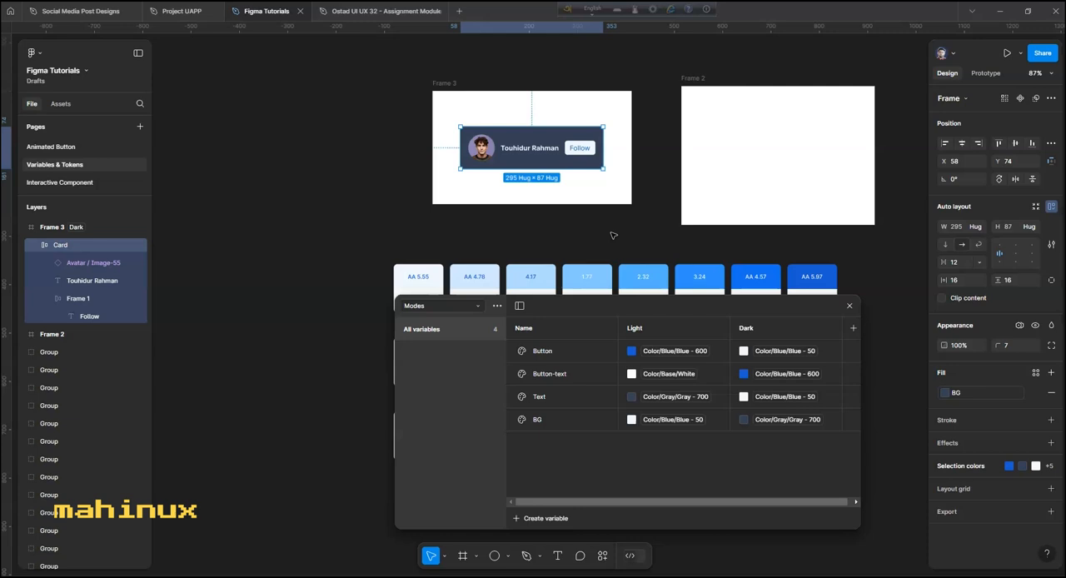
{"action": "left_click_drag", "start_coordinate": [564, 136], "coordinate": [333, 143]}
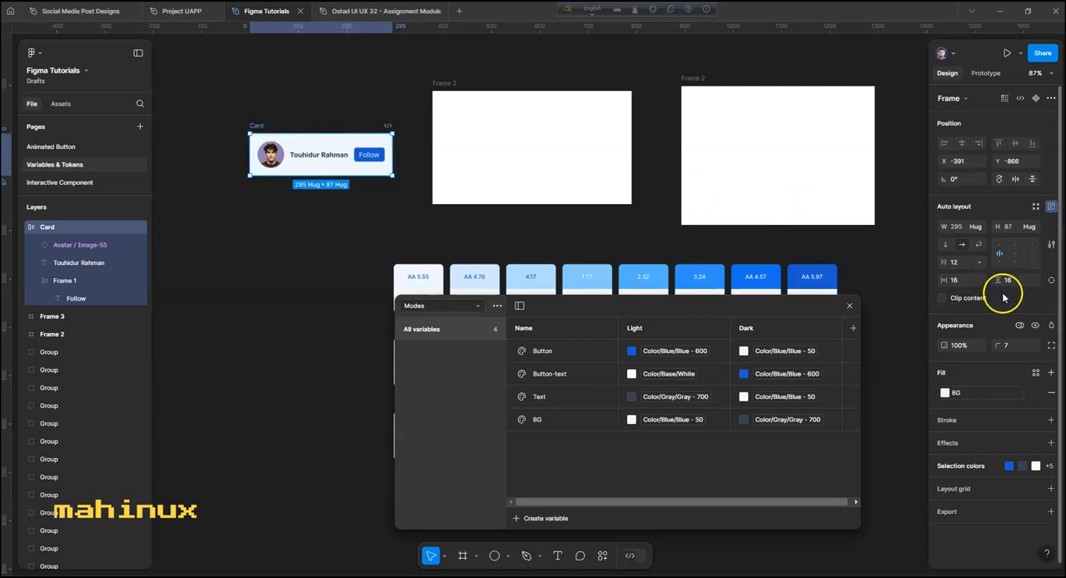
- Create a number variable named Padding with the value 16 in the Basics collection
{"action": "left_click", "coordinate": [957, 282]}
{"action": "left_click", "coordinate": [1010, 280]}
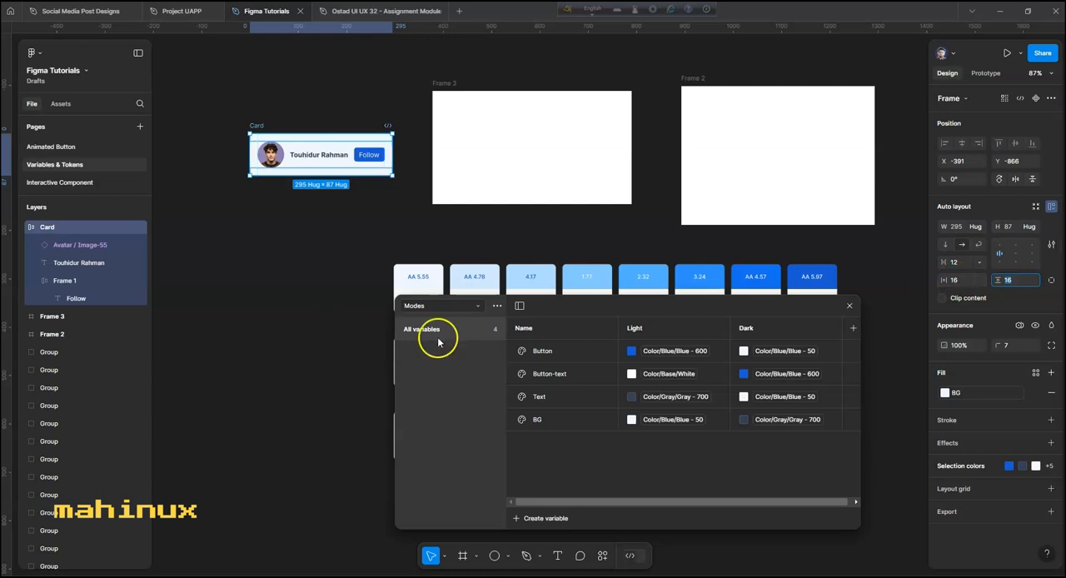
{"action": "left_click", "coordinate": [442, 306]}
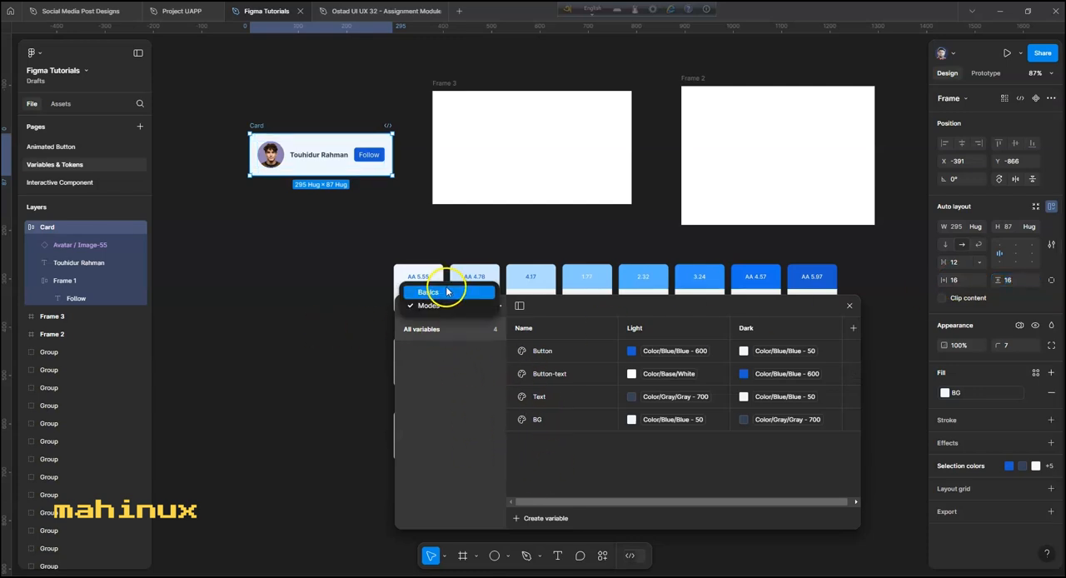
{"action": "left_click", "coordinate": [440, 288]}
{"action": "scroll", "coordinate": [589, 435], "scroll_direction": "down", "scroll_amount": 8}
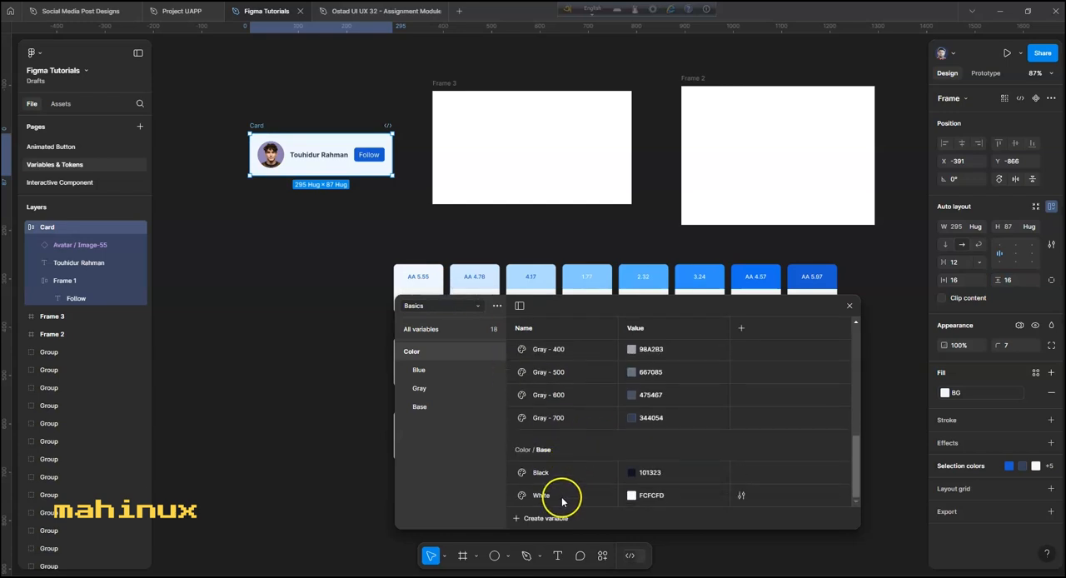
{"action": "left_click", "coordinate": [525, 518]}
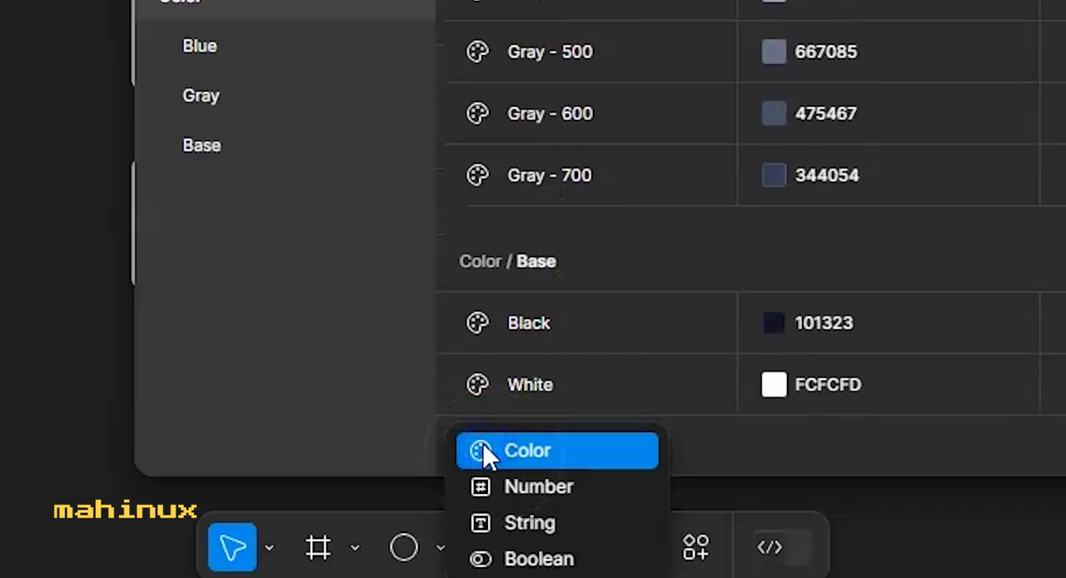
{"action": "left_click", "coordinate": [528, 477]}
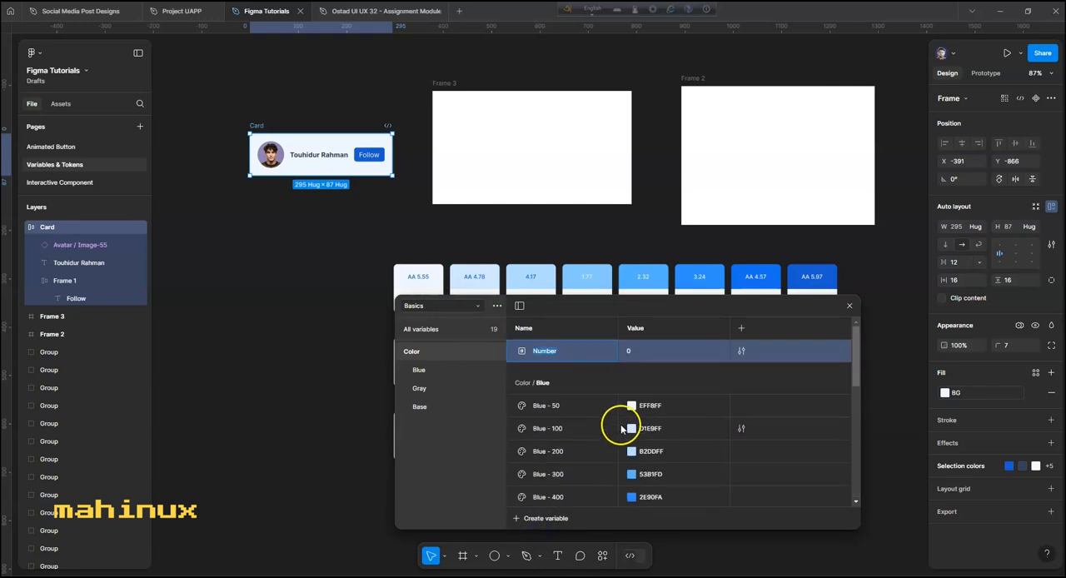
{"action": "type", "text": "Padding"}
{"action": "left_click", "coordinate": [631, 350]}
{"action": "left_click", "coordinate": [629, 351]}
{"action": "left_click", "coordinate": [293, 262]}
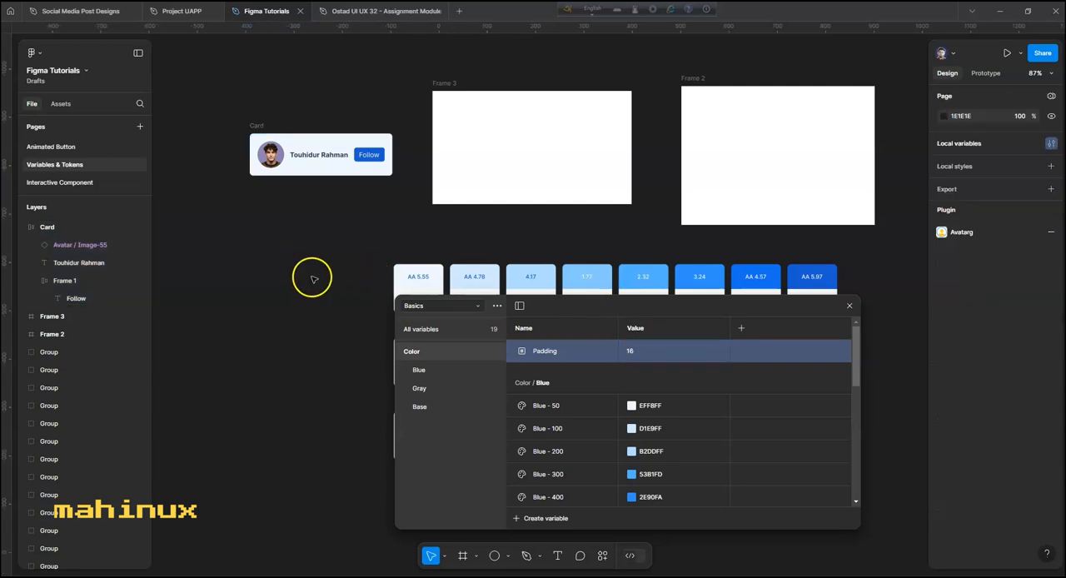
- Apply the Padding variable to the Card's horizontal auto layout padding
{"action": "left_click", "coordinate": [257, 126]}
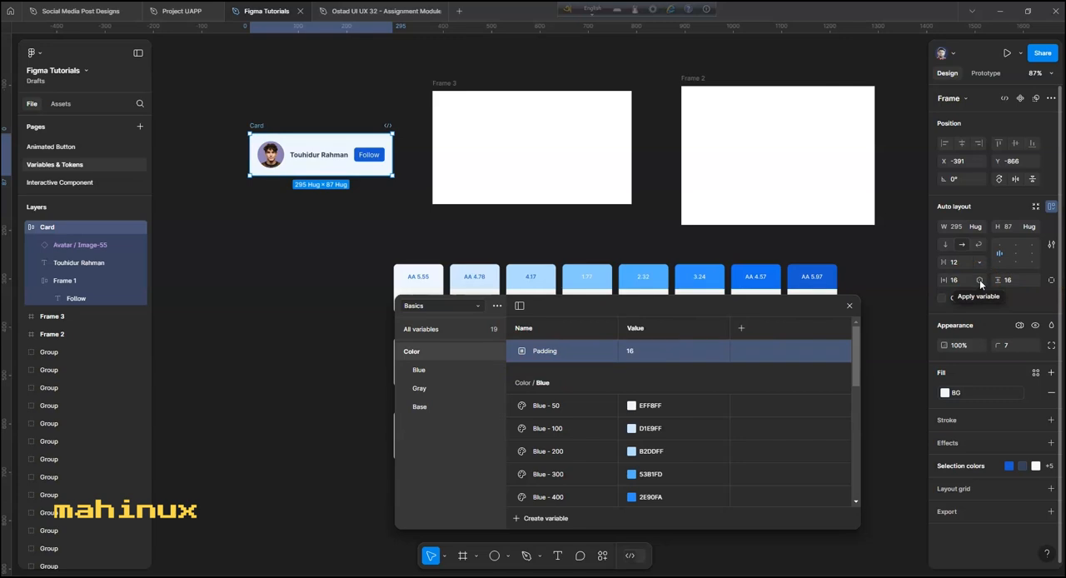
{"action": "left_click", "coordinate": [980, 281]}
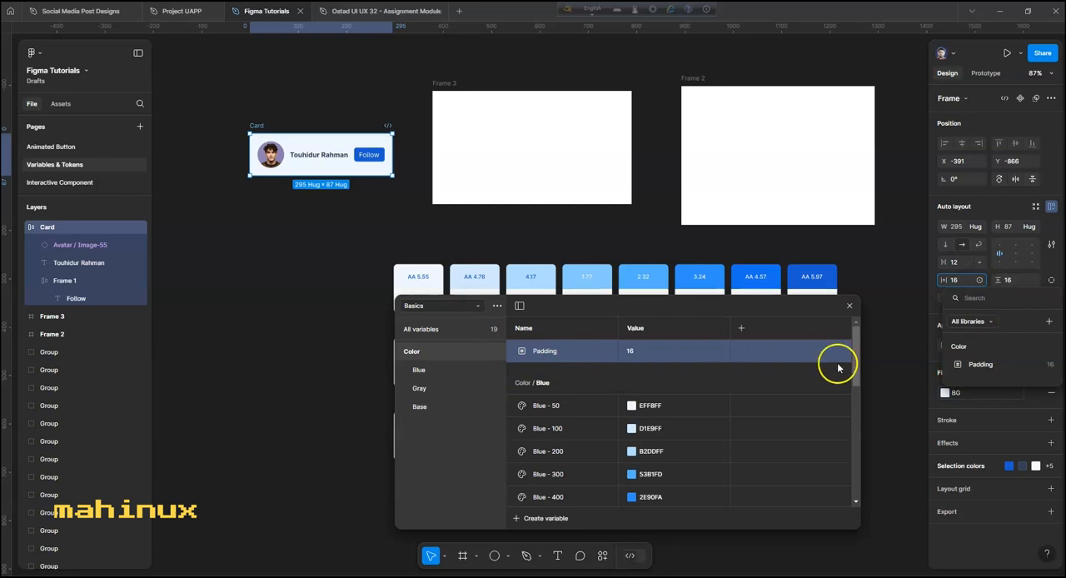
{"action": "left_click", "coordinate": [1000, 364]}
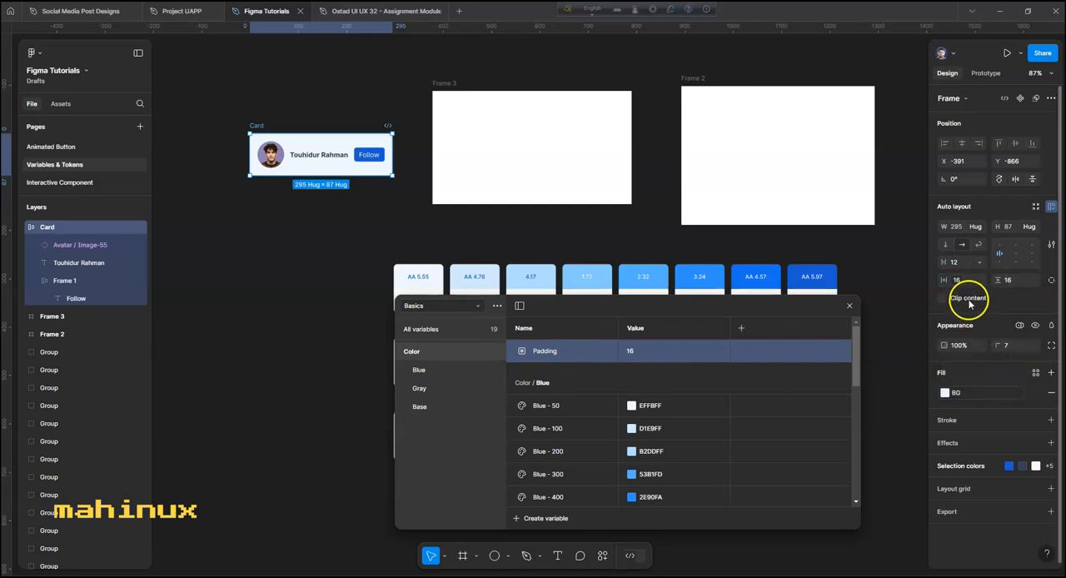
- Set the Padding variable's value to 24
{"action": "double_click", "coordinate": [633, 350]}
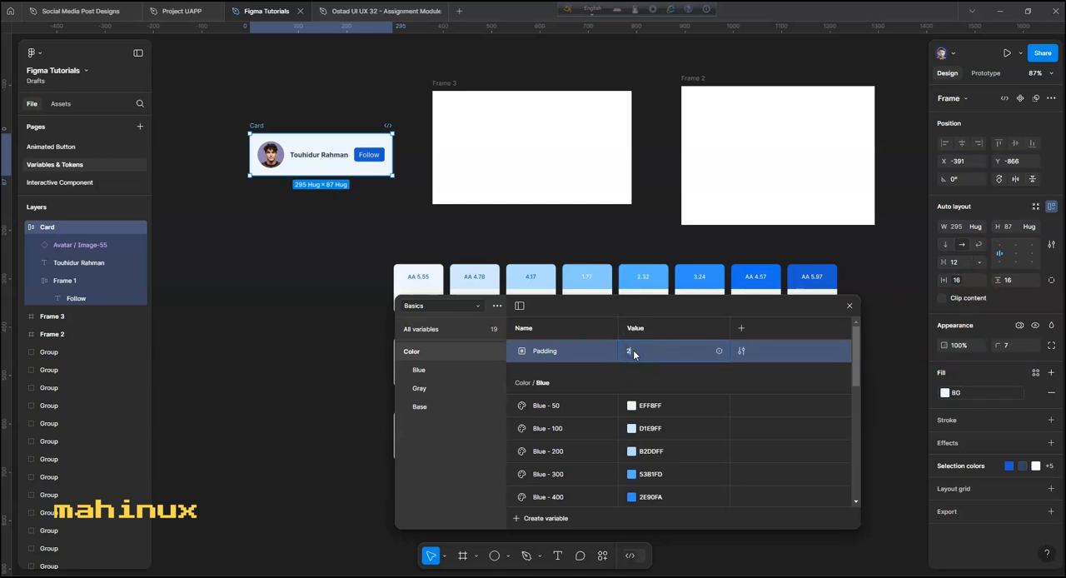
{"action": "type", "text": "24"}
{"action": "key", "text": "Return"}
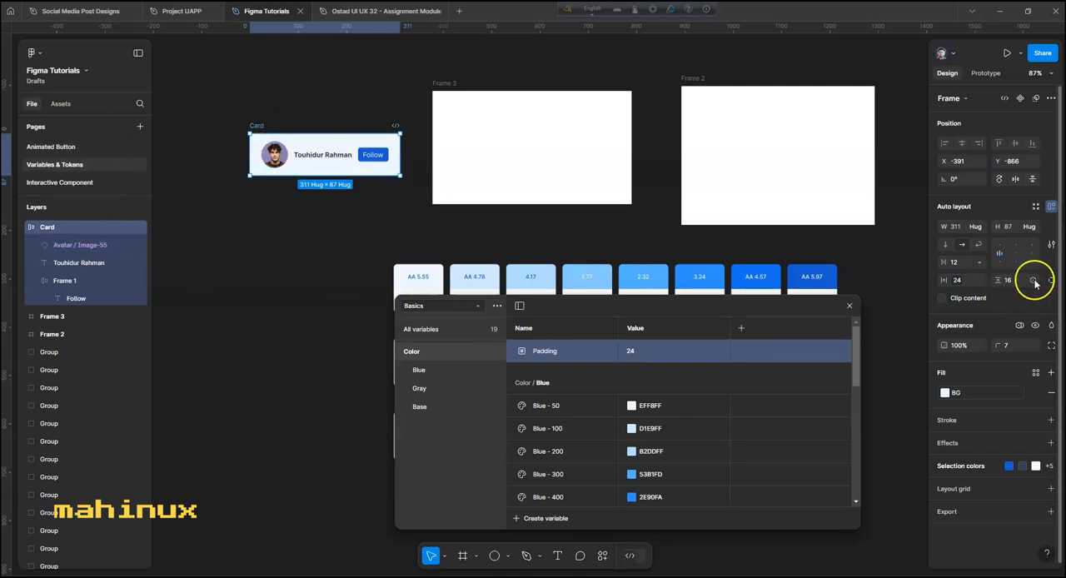
- Apply the Padding variable to the Card's vertical auto layout padding and deselect the Card
{"action": "left_click", "coordinate": [1033, 281]}
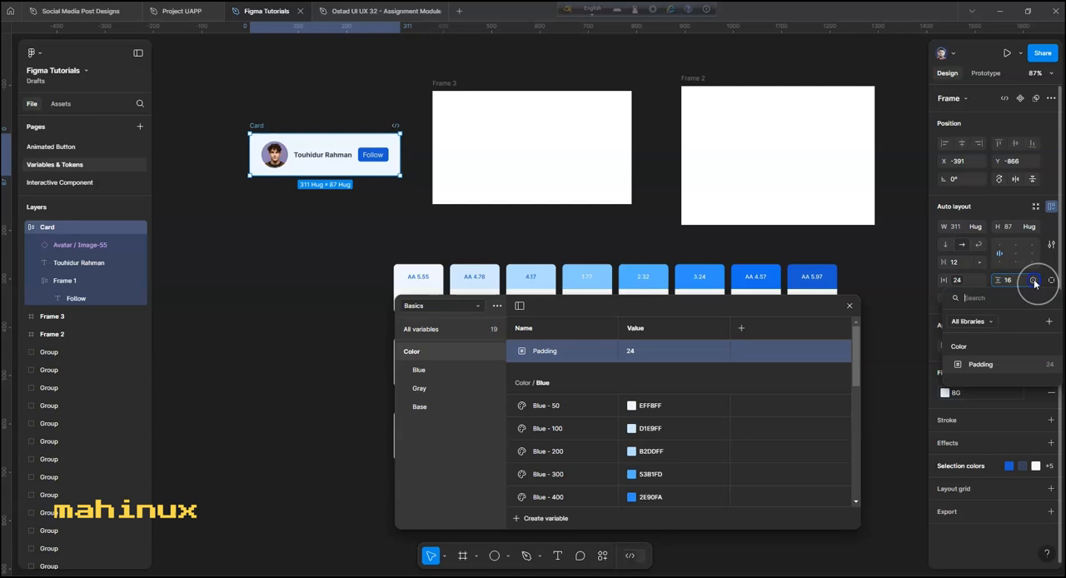
{"action": "left_click", "coordinate": [982, 368]}
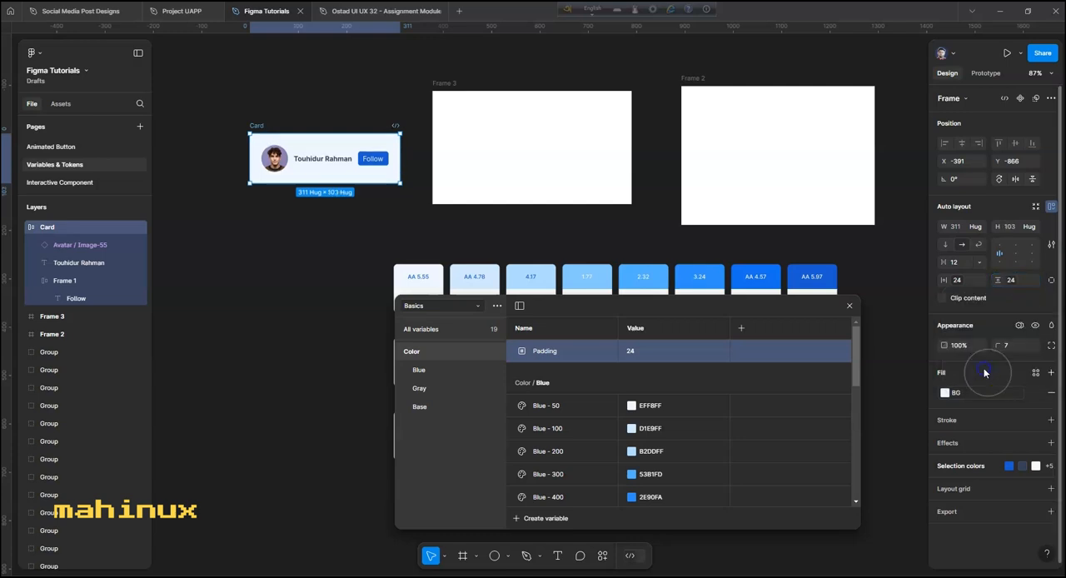
{"action": "left_click", "coordinate": [307, 275]}
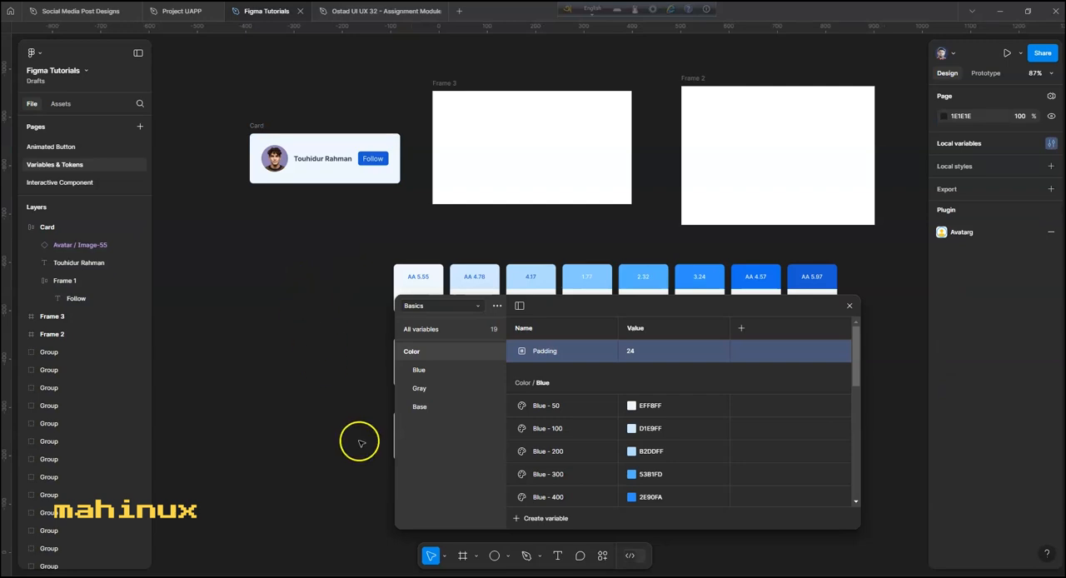
{"action": "left_click", "coordinate": [522, 518]}
{"action": "left_click", "coordinate": [542, 560]}
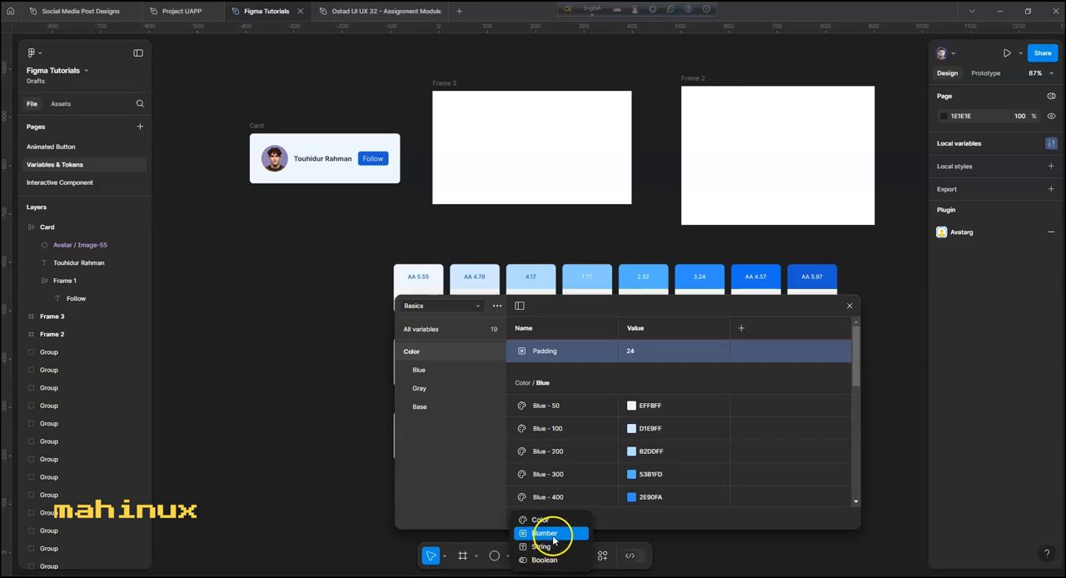
{"action": "left_click", "coordinate": [310, 390]}
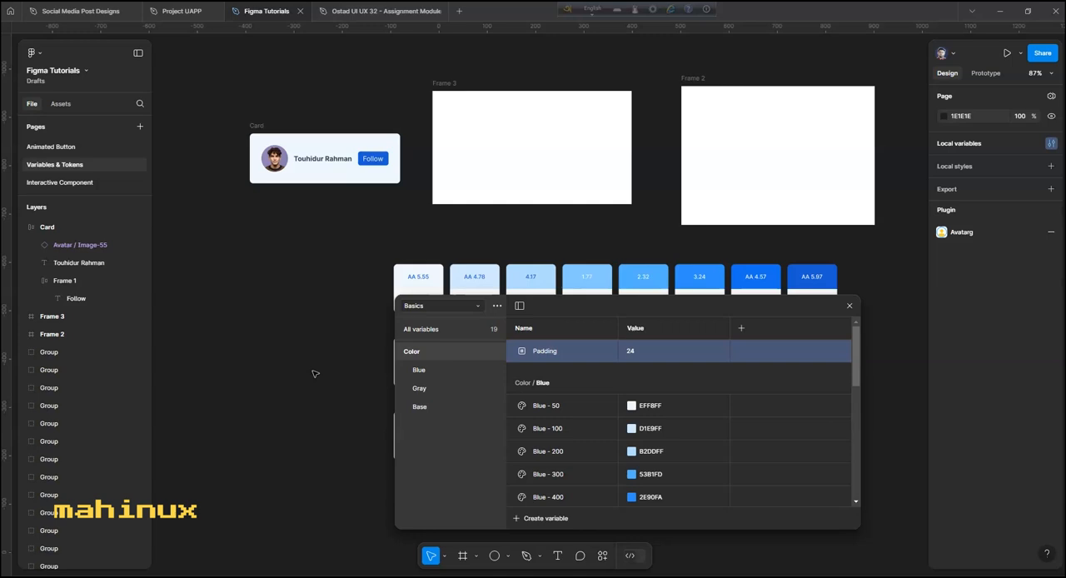
{"action": "left_click", "coordinate": [298, 371]}
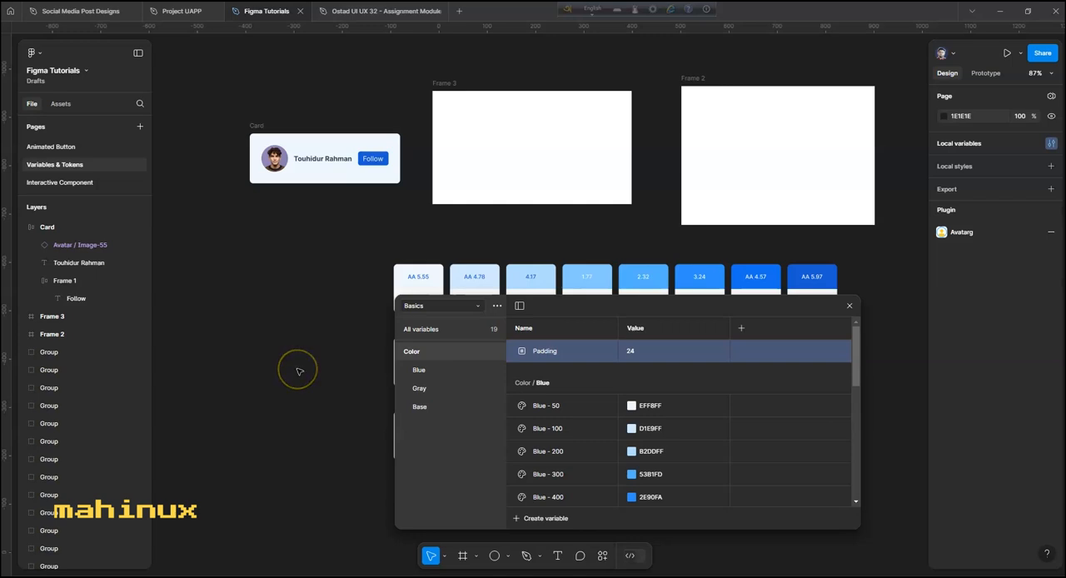